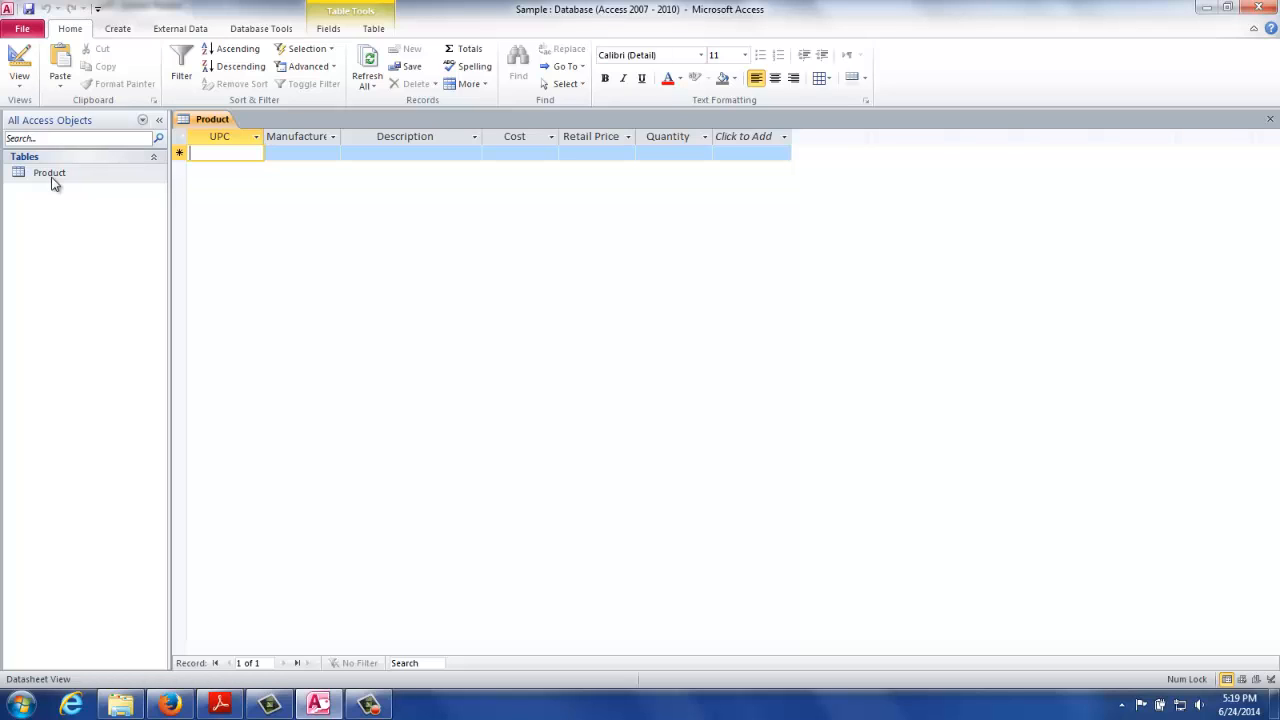
text(02400)
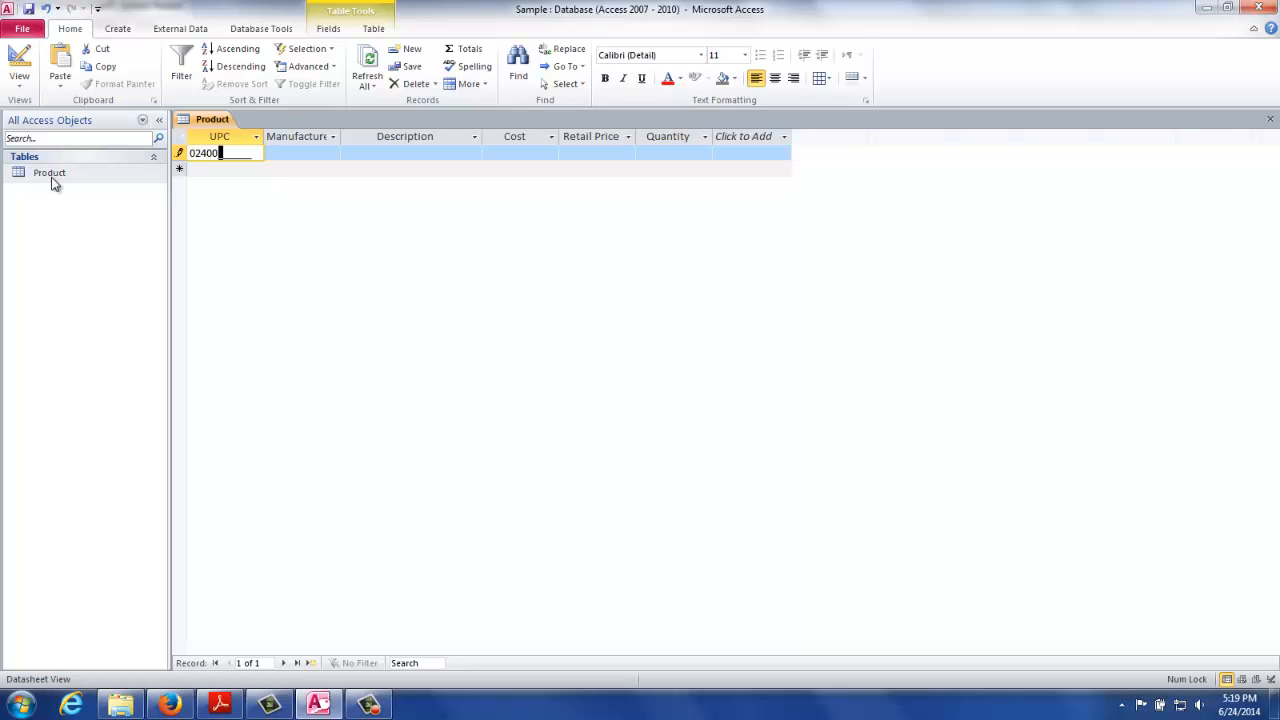
text(016286)
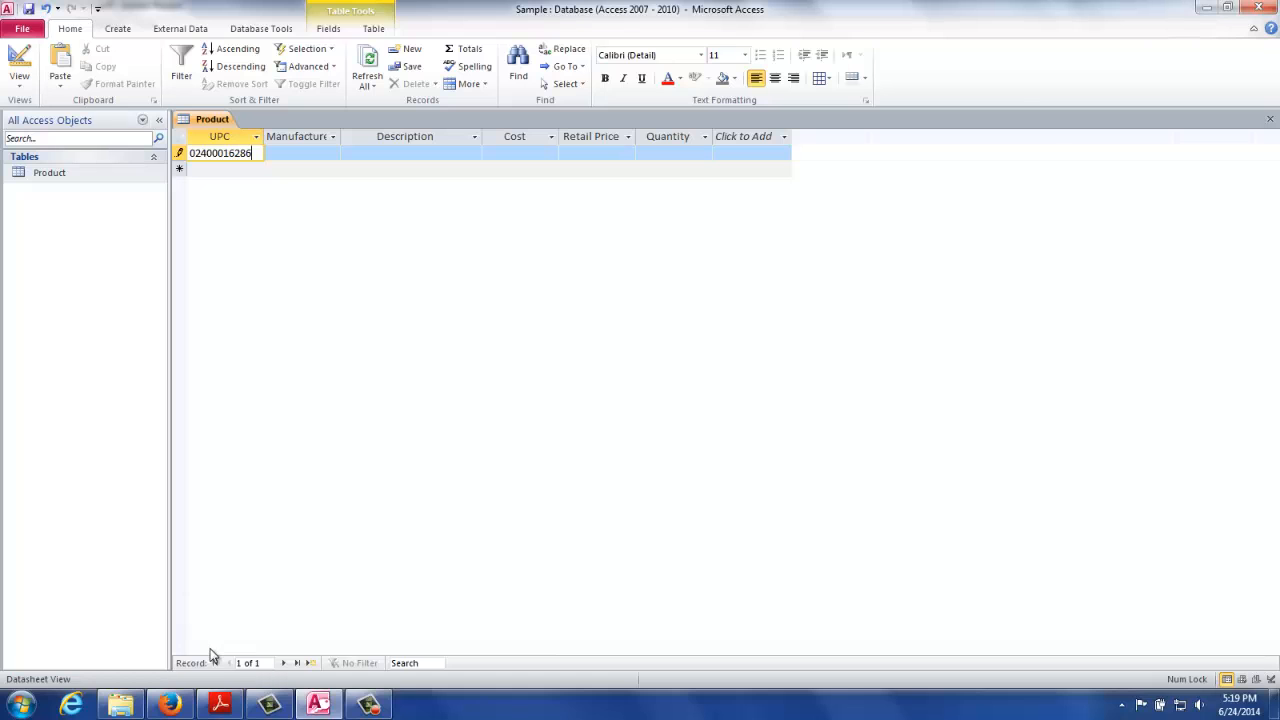
- Switch to Bugzilla in Firefox and start filing a new bug against the Registration System product
click(172, 706)
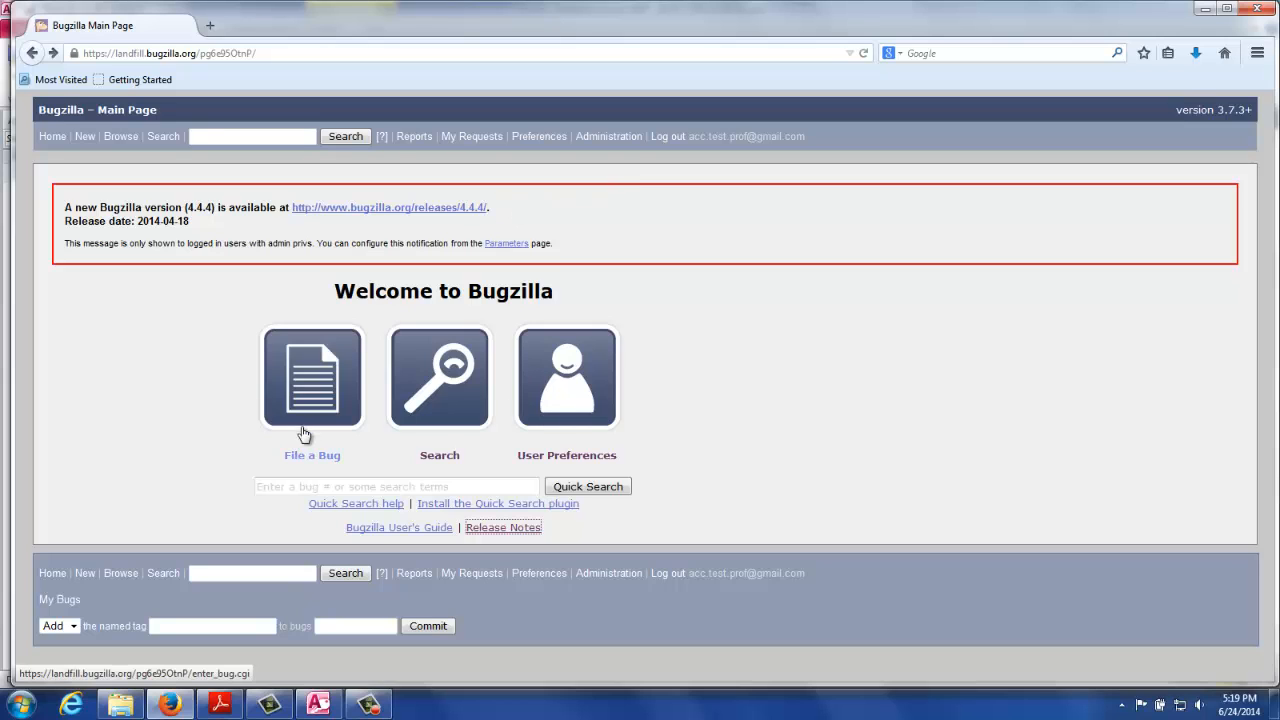
click(301, 461)
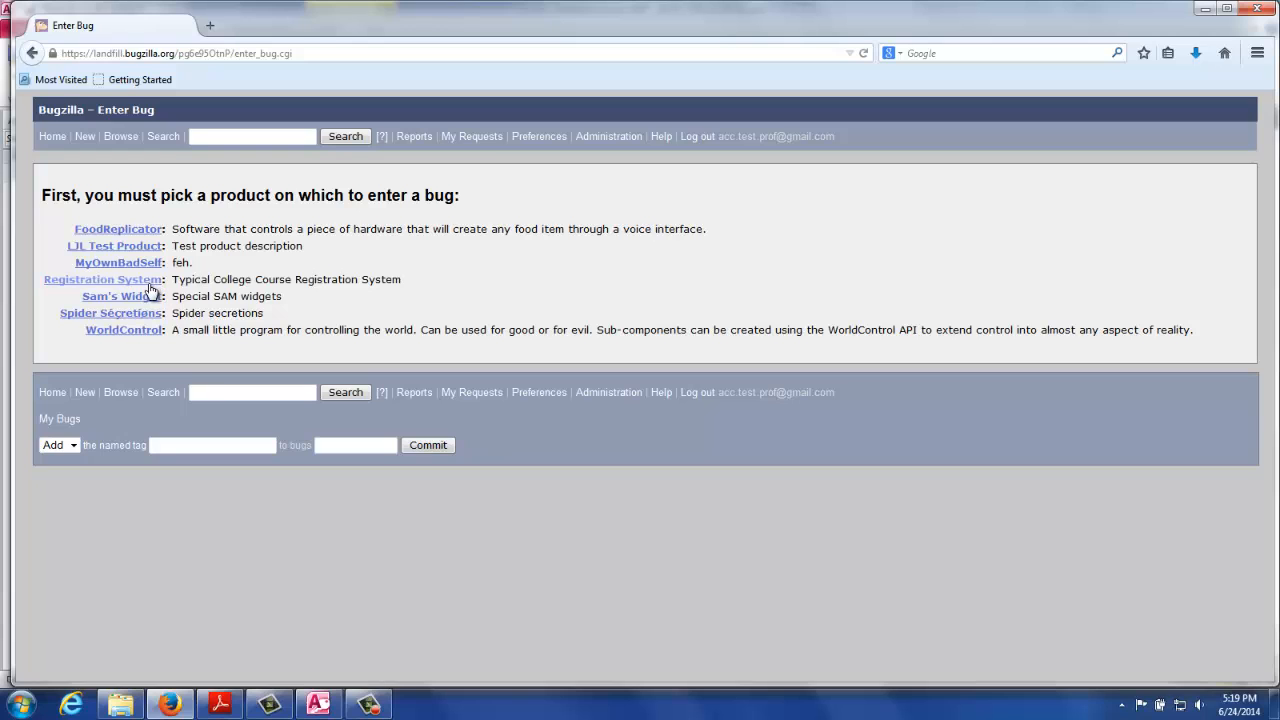
click(150, 287)
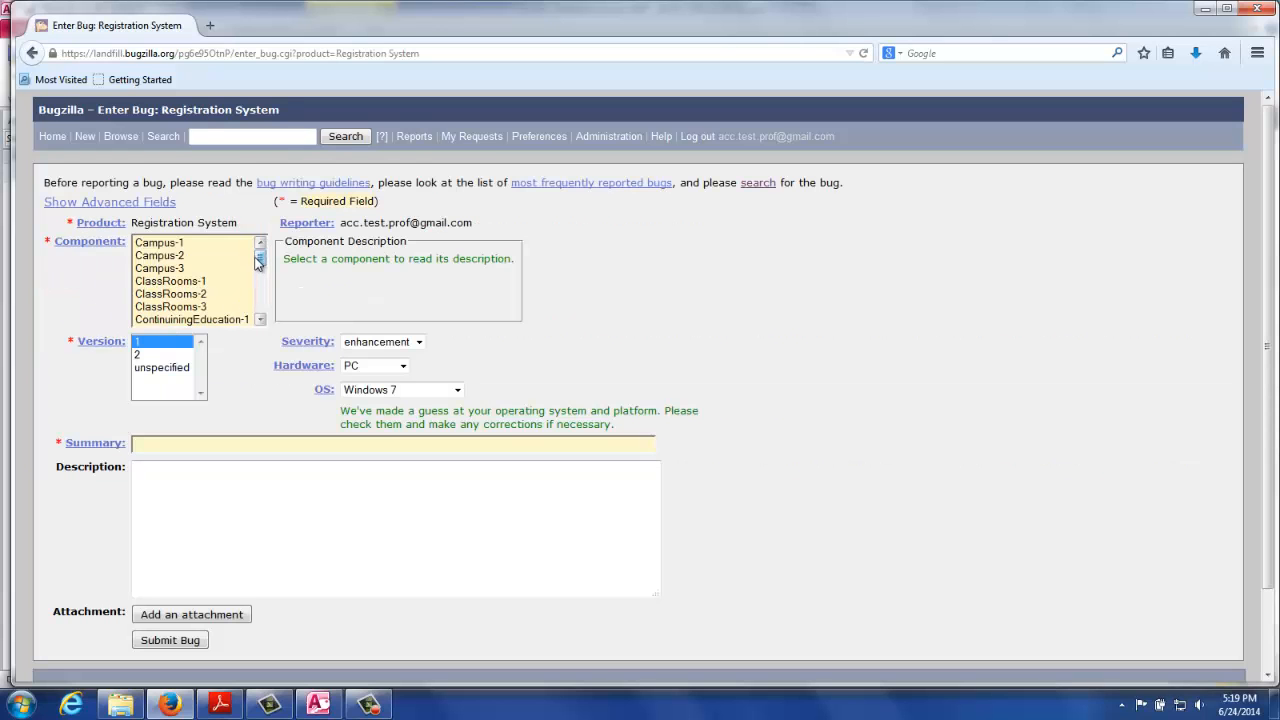
- Set the bug's component to Sample and its severity to critical
drag(258, 262, 260, 297)
click(160, 310)
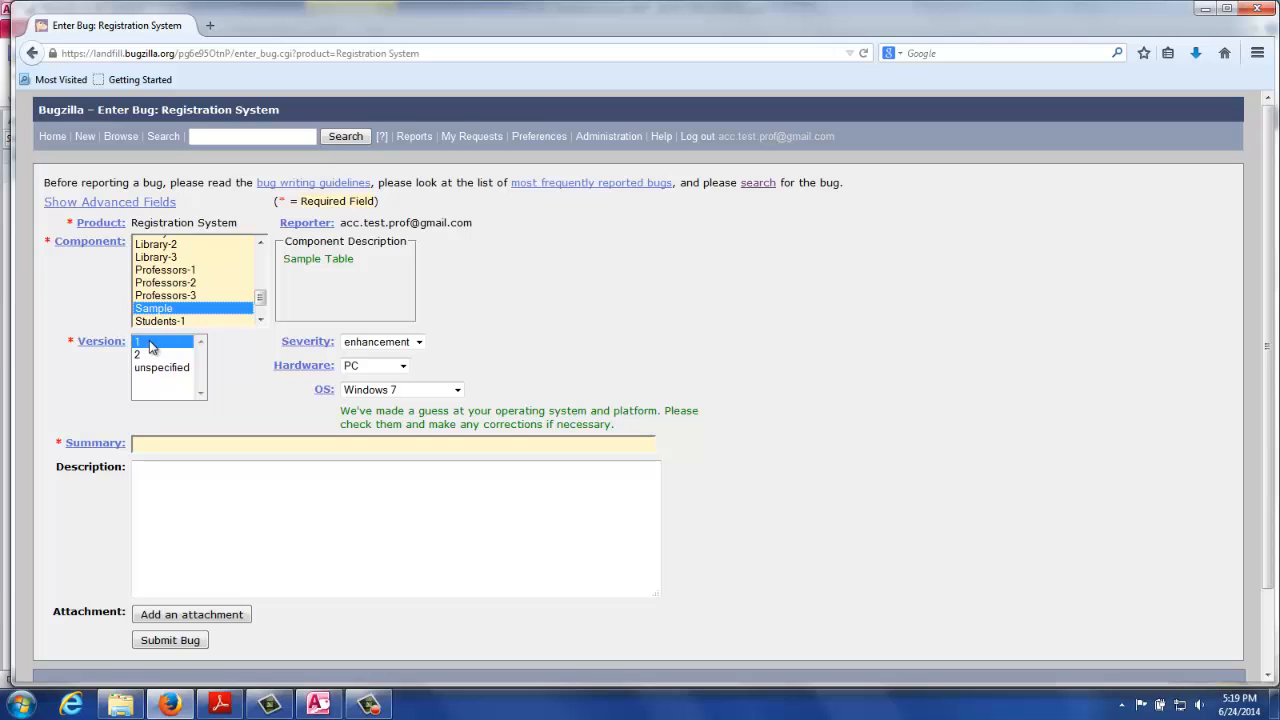
click(421, 342)
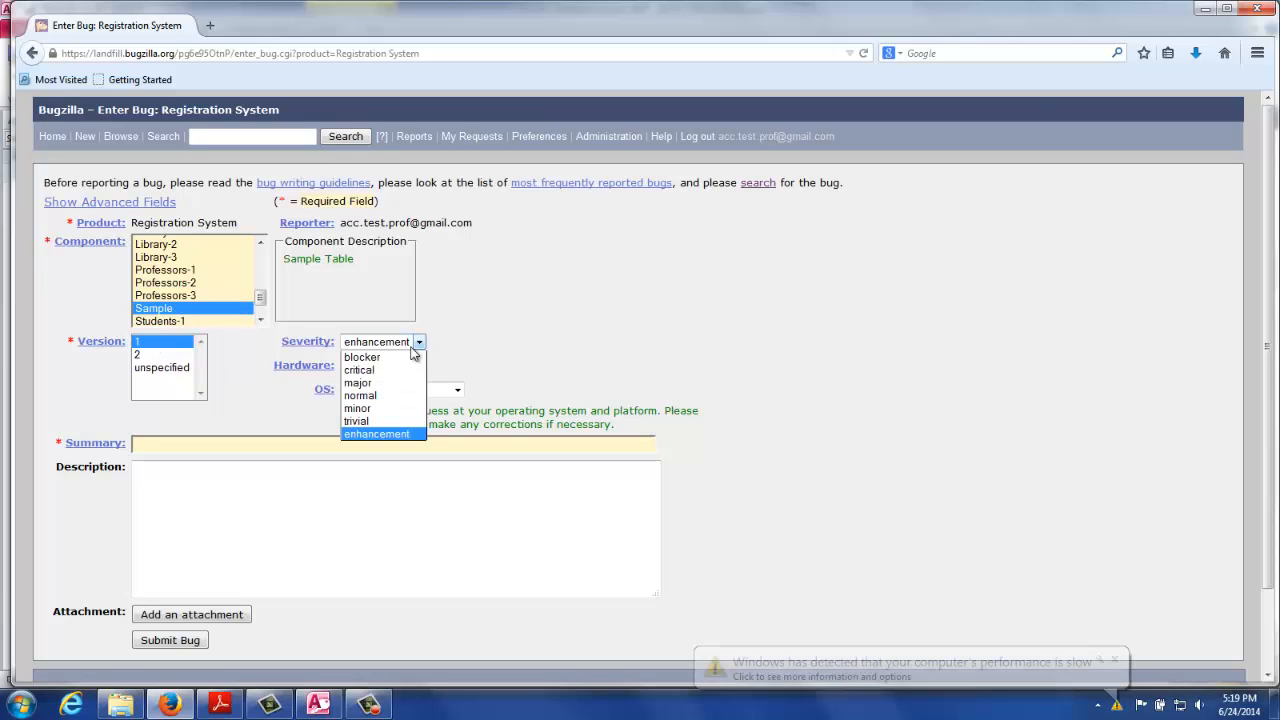
click(370, 370)
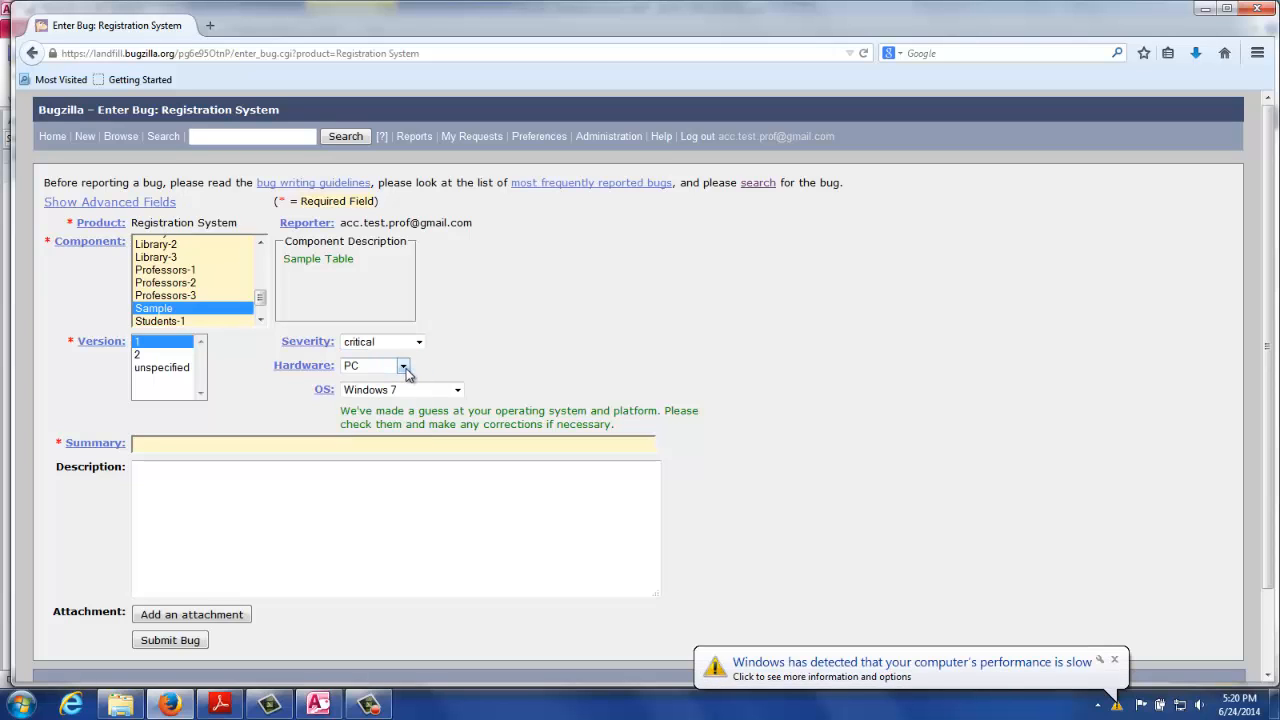
- Fill in the bug summary as "UPC Field only accepts 11 characters"
click(189, 448)
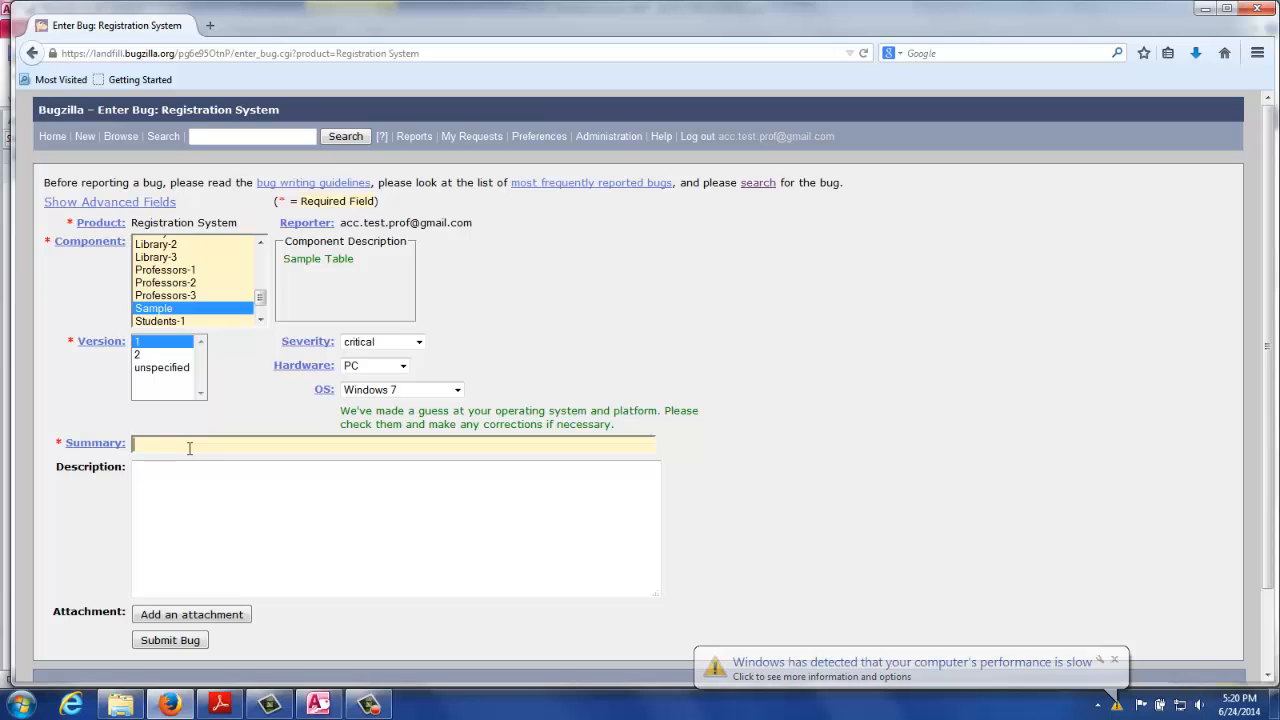
text(UP)
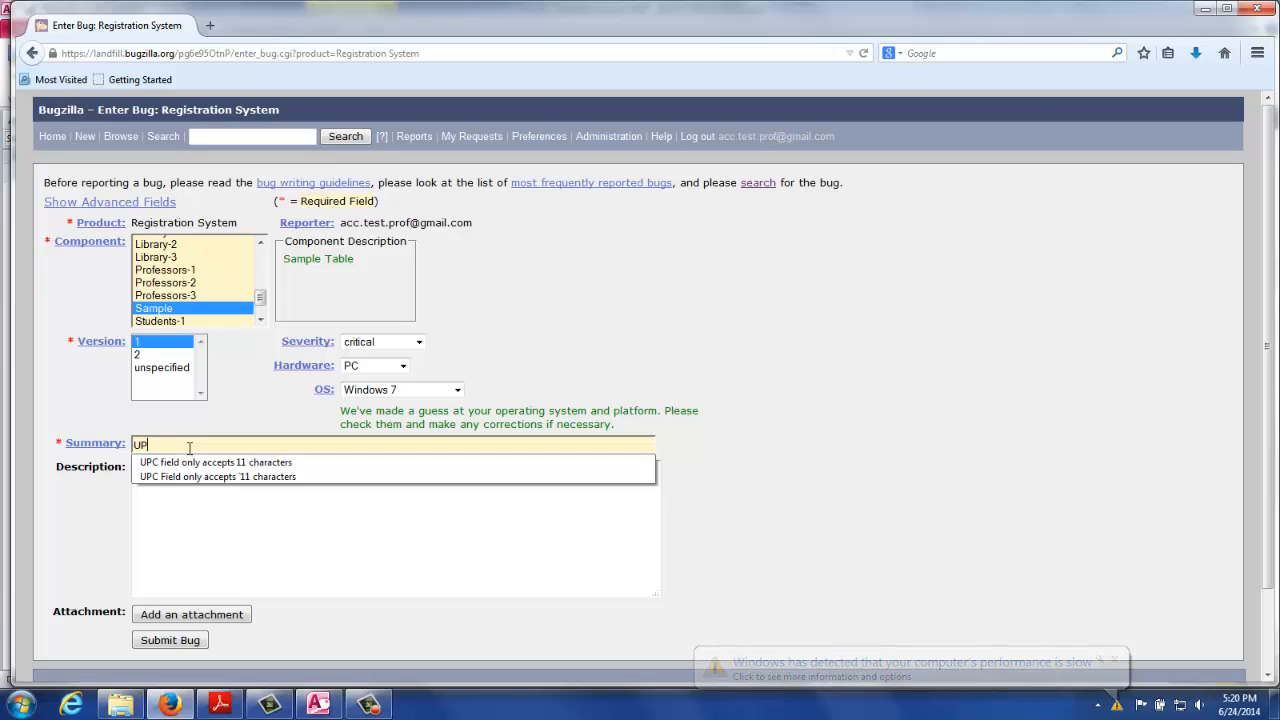
text(C Field )
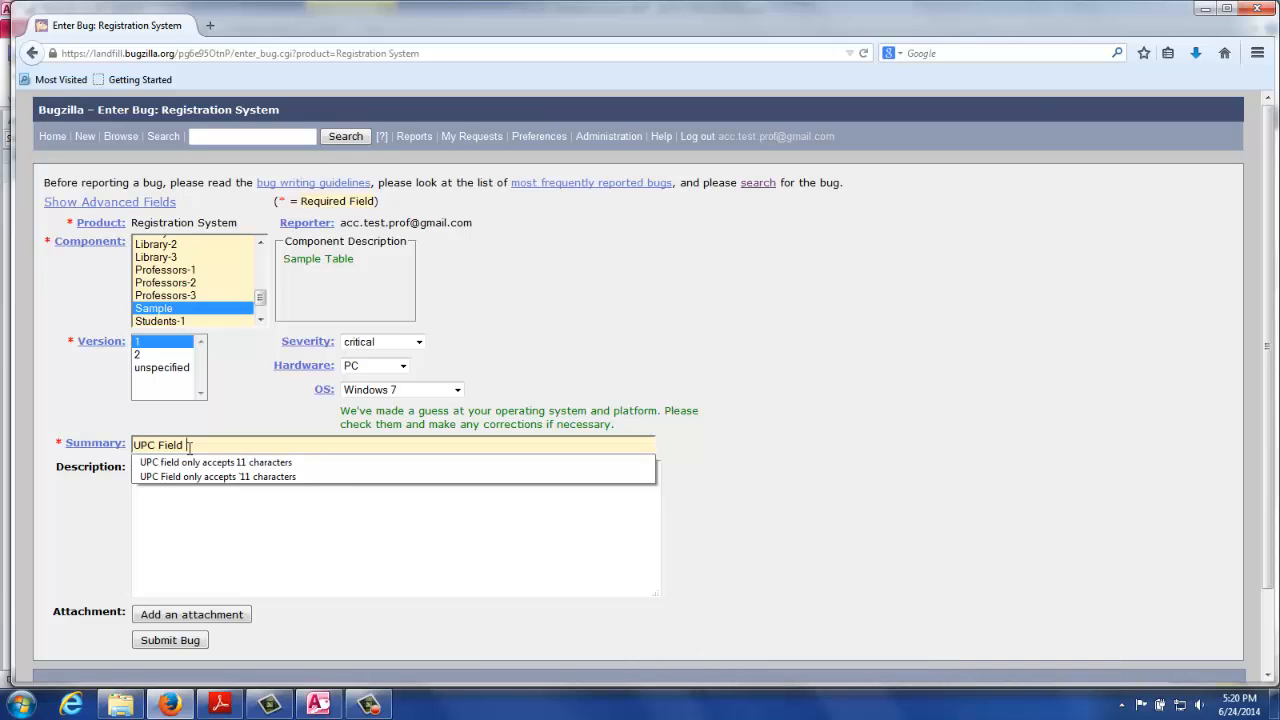
text(only accept)
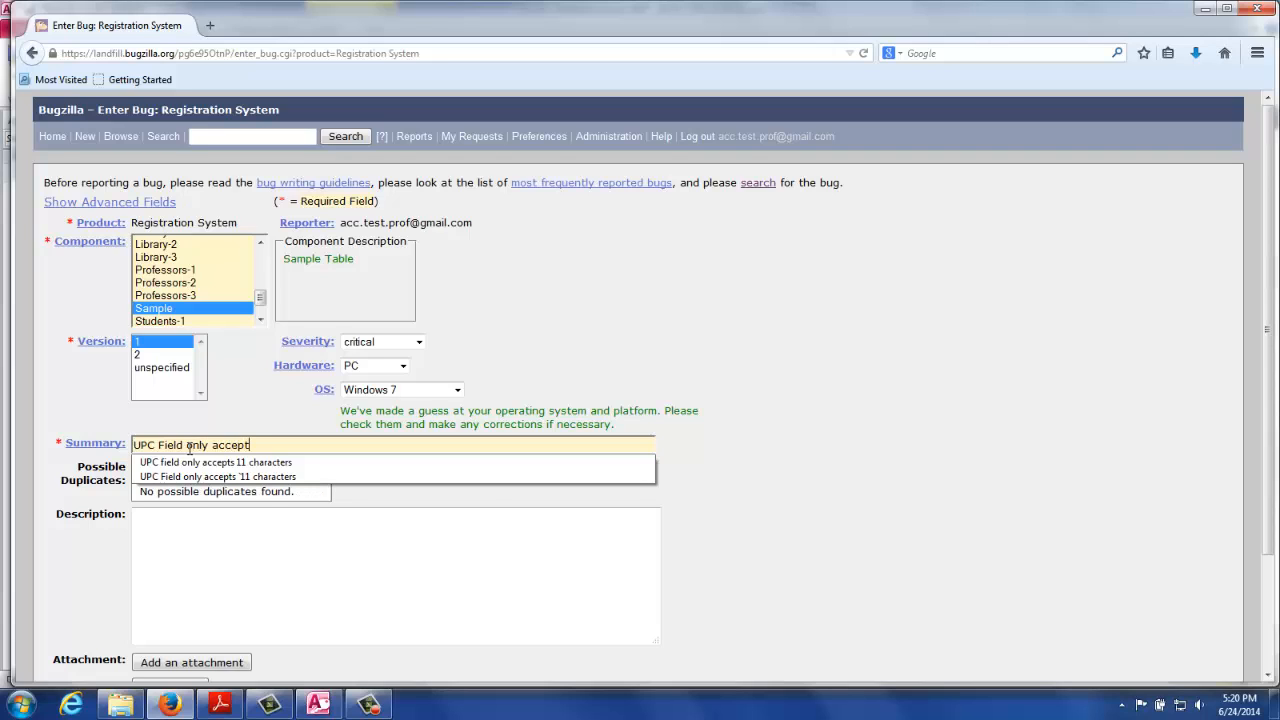
text(s 11 characters)
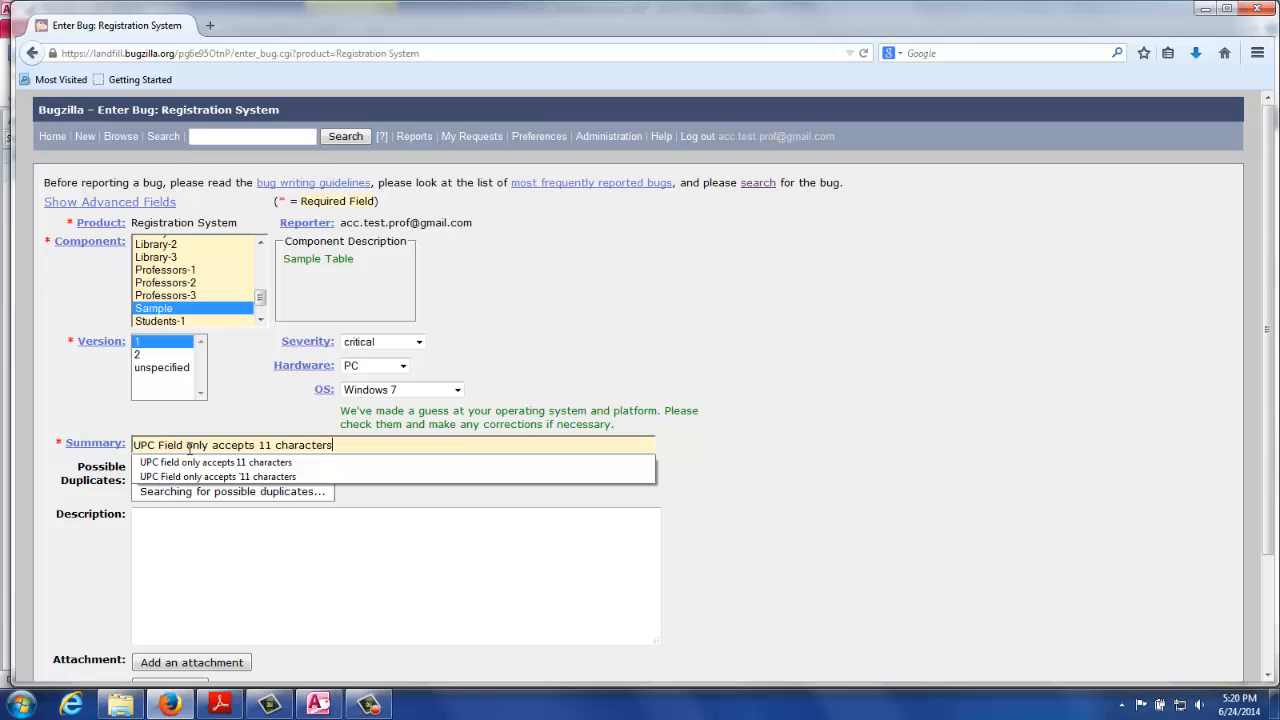
- Set the bug description to "Open the database, attempt to enter a 12 digit UPC into the UPC field, the database only accepts 11 digits."
click(150, 517)
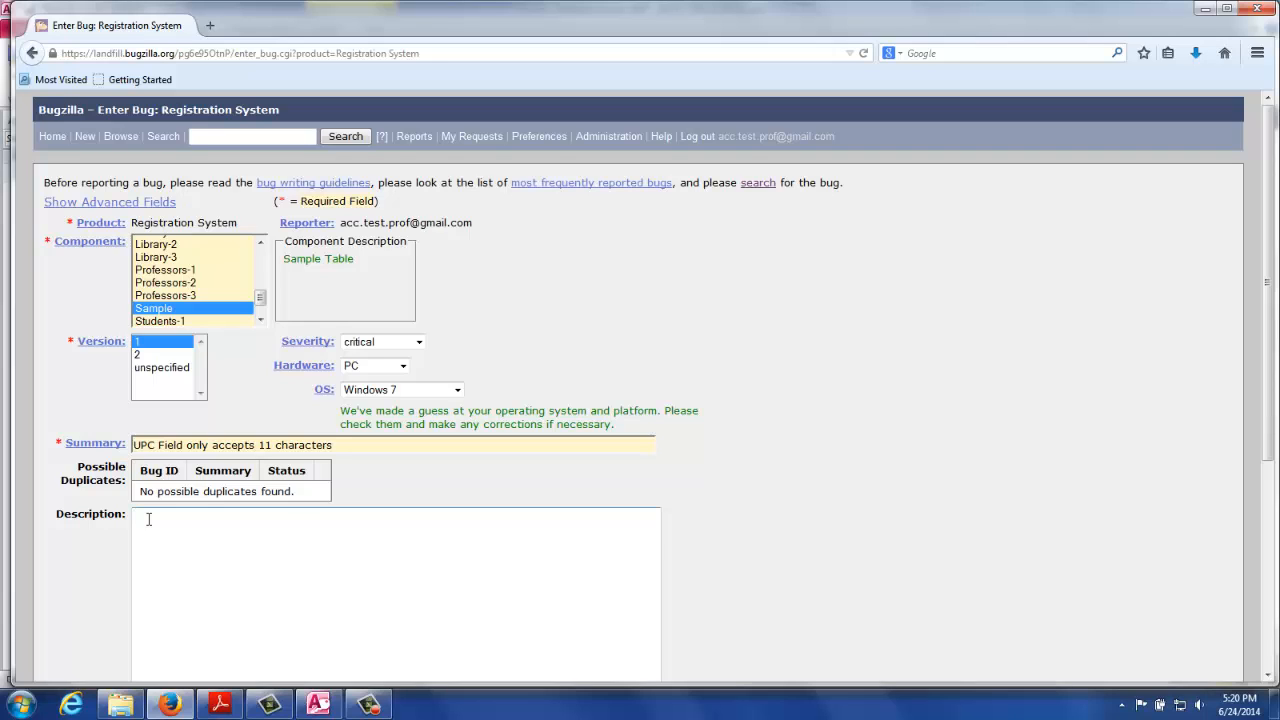
text(Open the database, attempt to enter a)
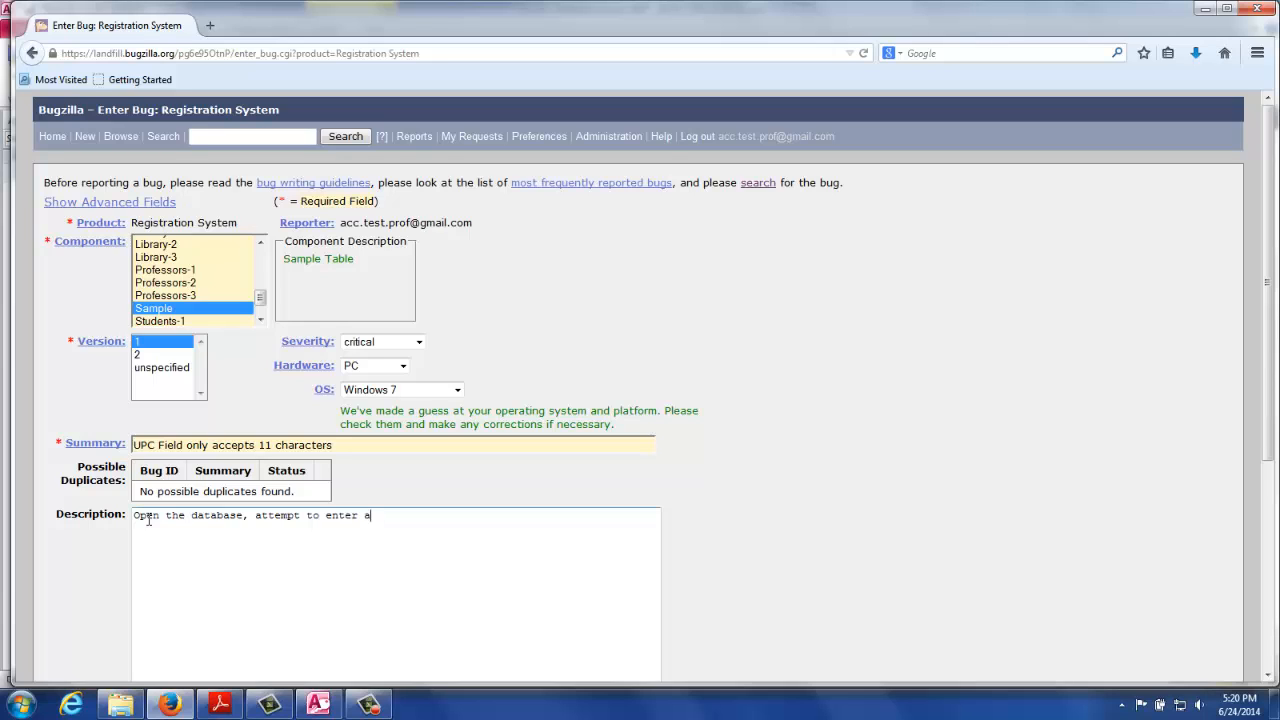
text( 12 digit UPC into the UPC fiel)
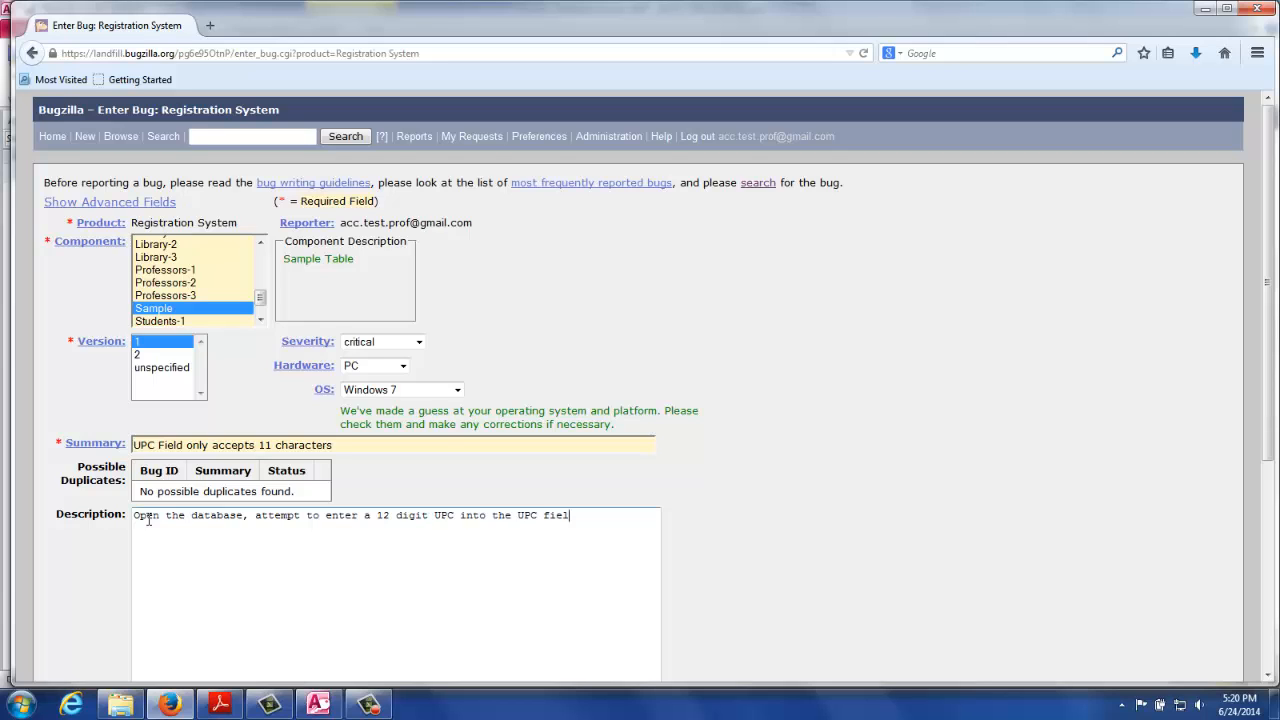
text(d, the databse)
key(BackSpace)
key(BackSpace)
text(ase only accepts 11 )
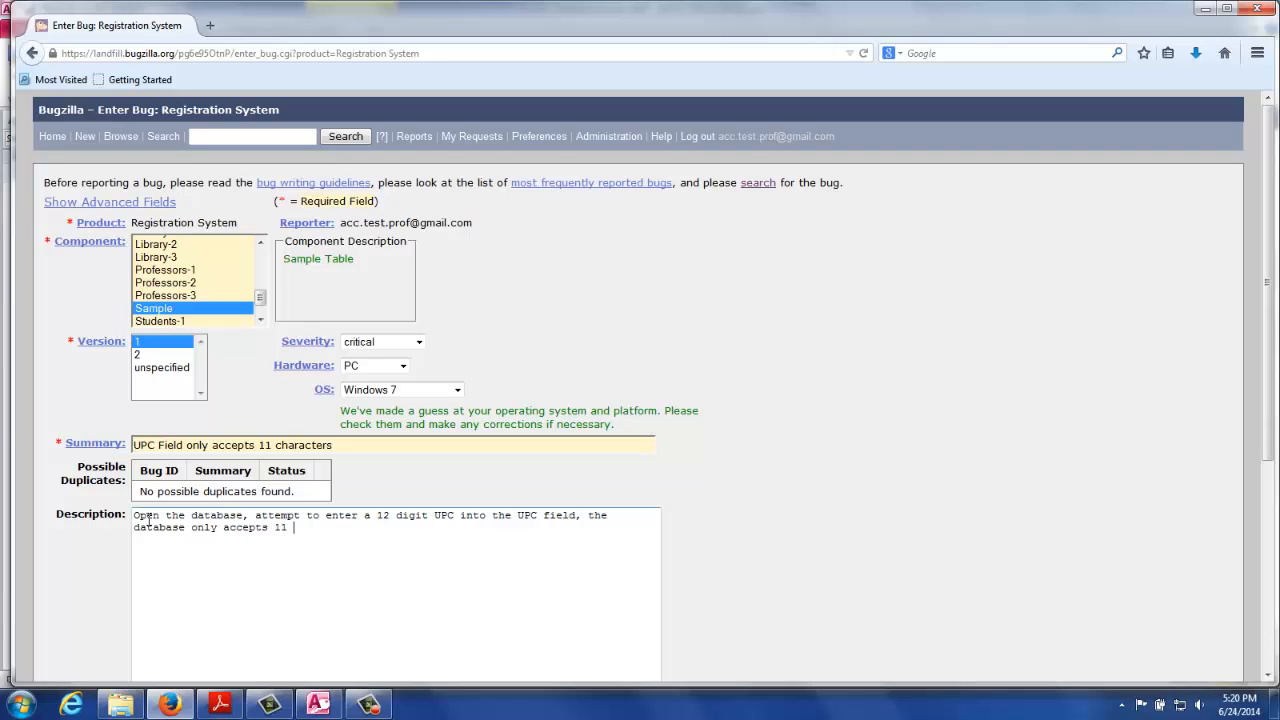
text(digits.)
scroll(147, 518, down, 5)
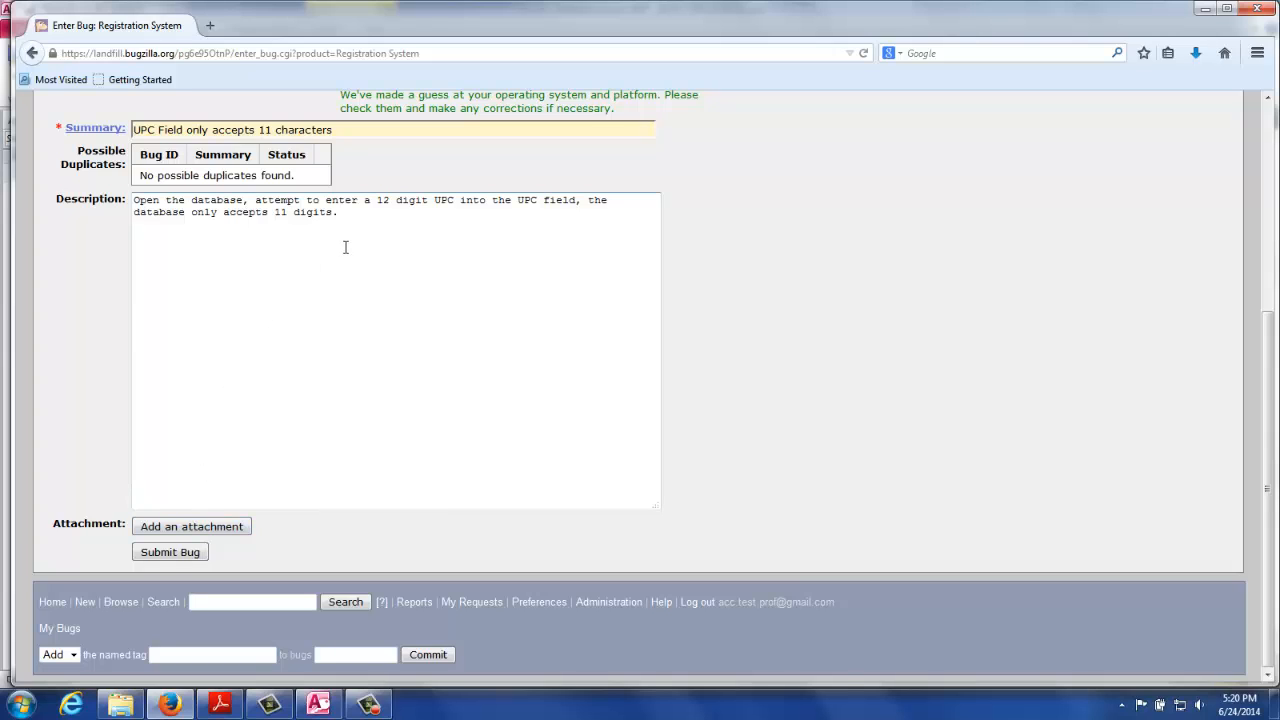
text(This is)
key(BackSpace)
key(BackSpace)
key(BackSpace)
key(BackSpace)
key(BackSpace)
key(BackSpace)
key(BackSpace)
- Submit the bug report and review the submitted entry down to its description
click(181, 556)
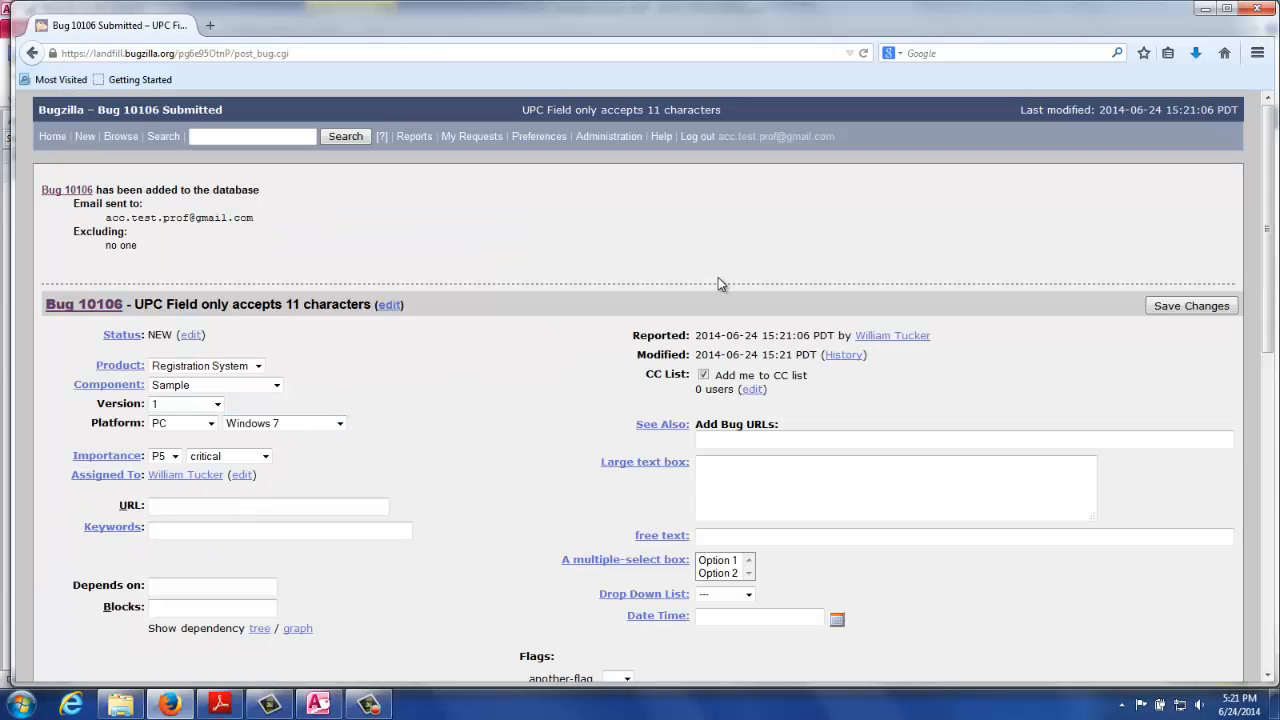
drag(1268, 222, 1273, 527)
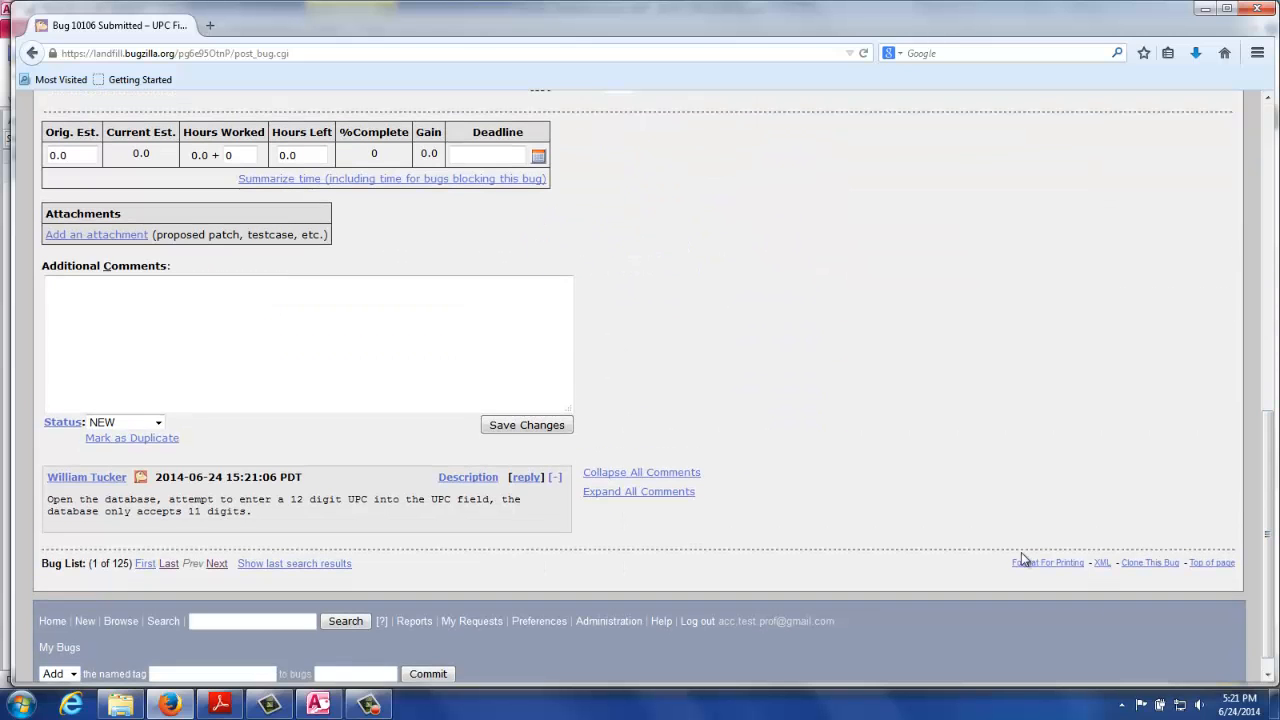
- Switch to Sample Test Cases.pdf in Adobe Reader and read through the test cases up to Test 3, the blank manufacturer name
click(313, 708)
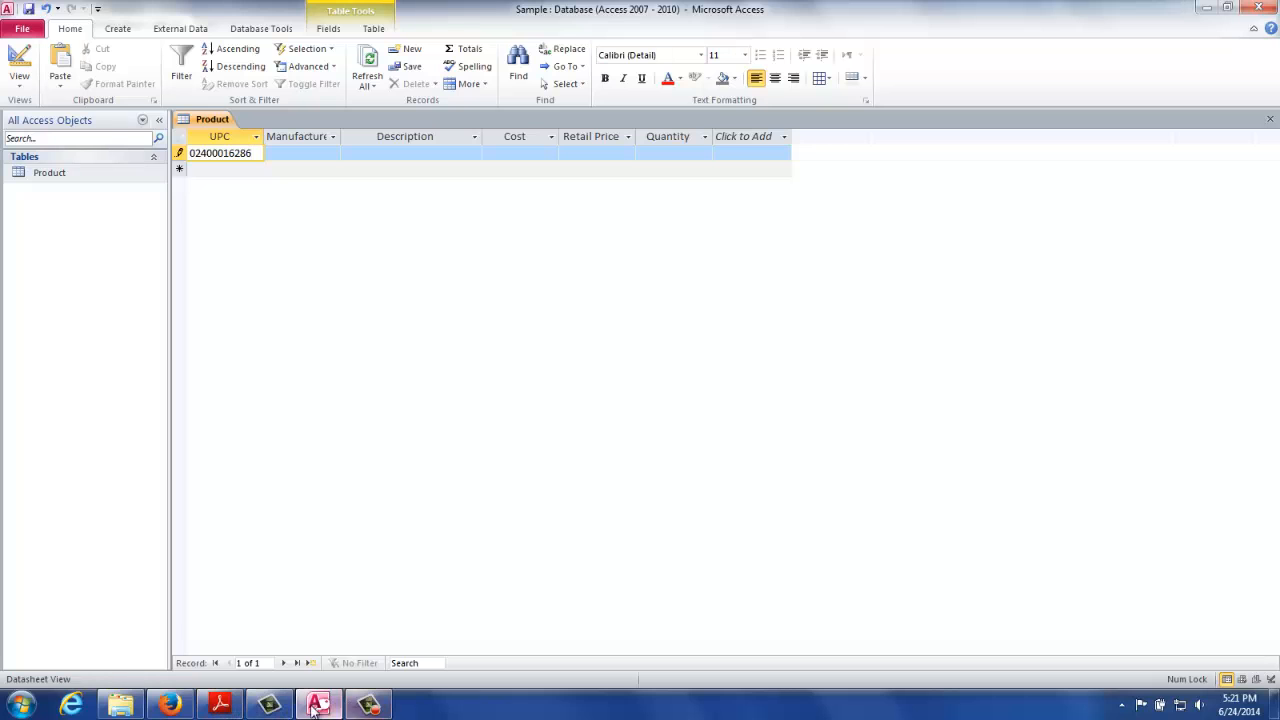
click(220, 707)
scroll(243, 566, down, 10)
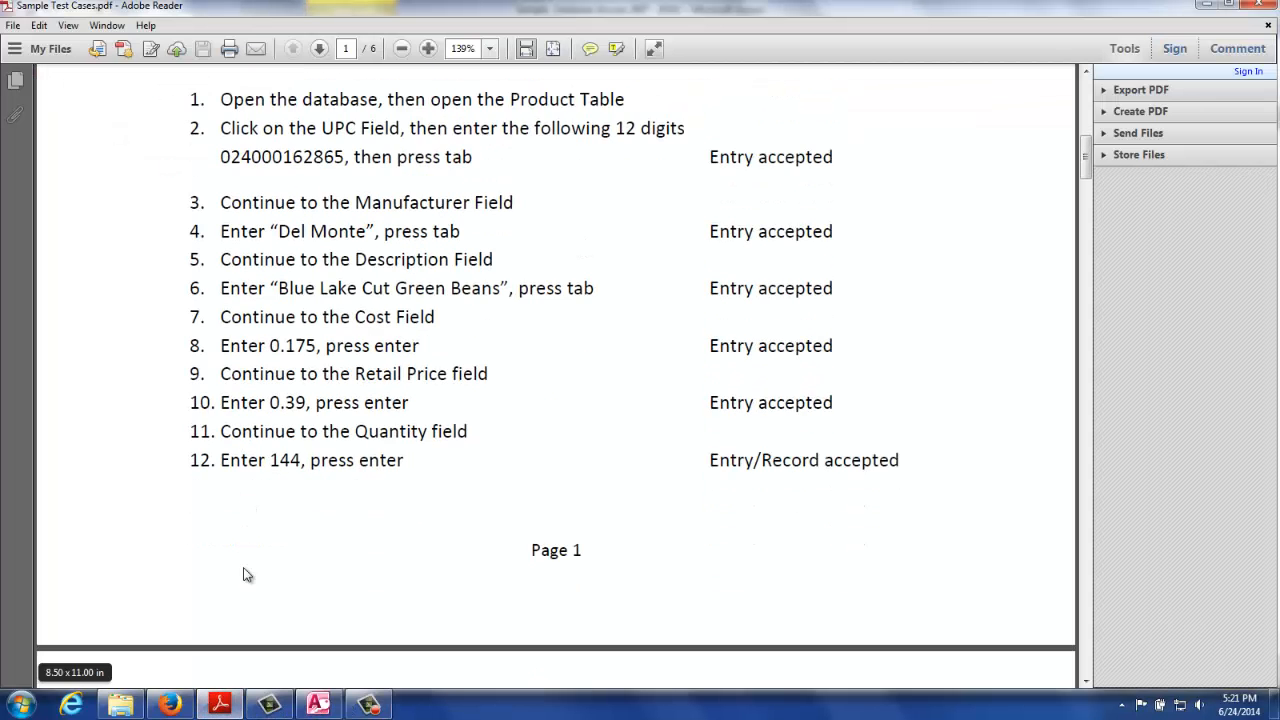
scroll(243, 566, down, 4)
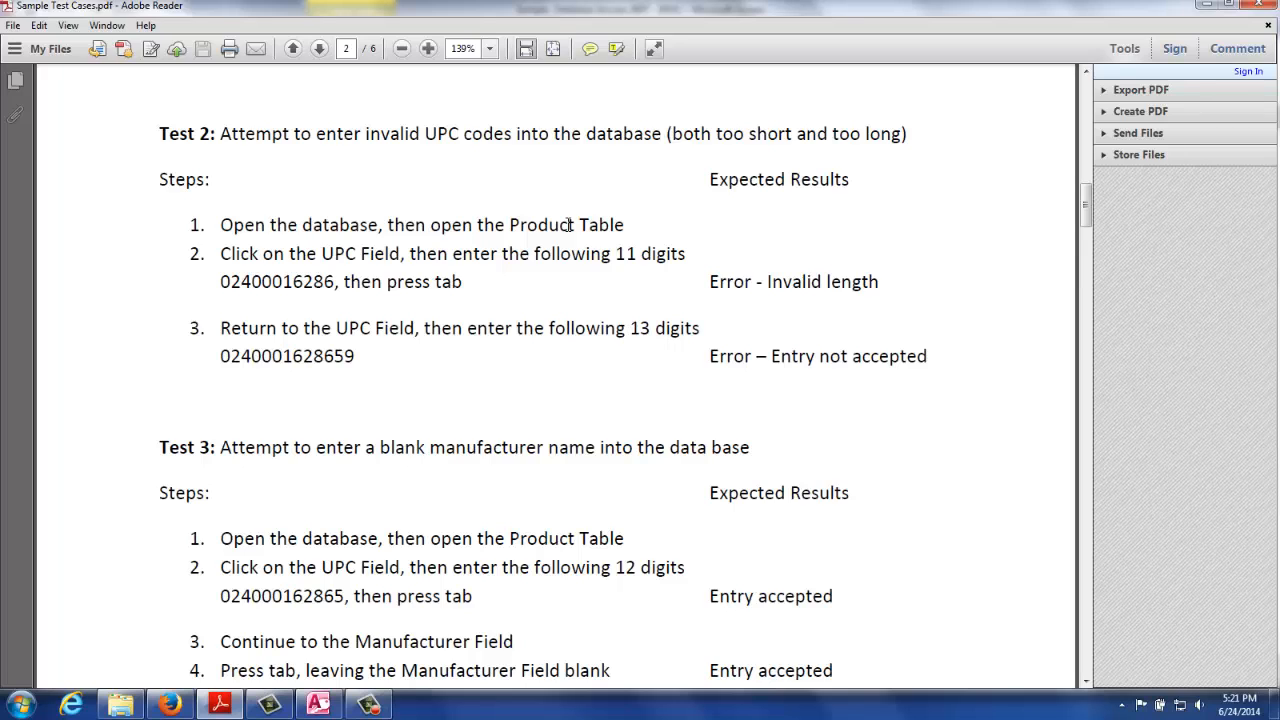
scroll(568, 225, down, 3)
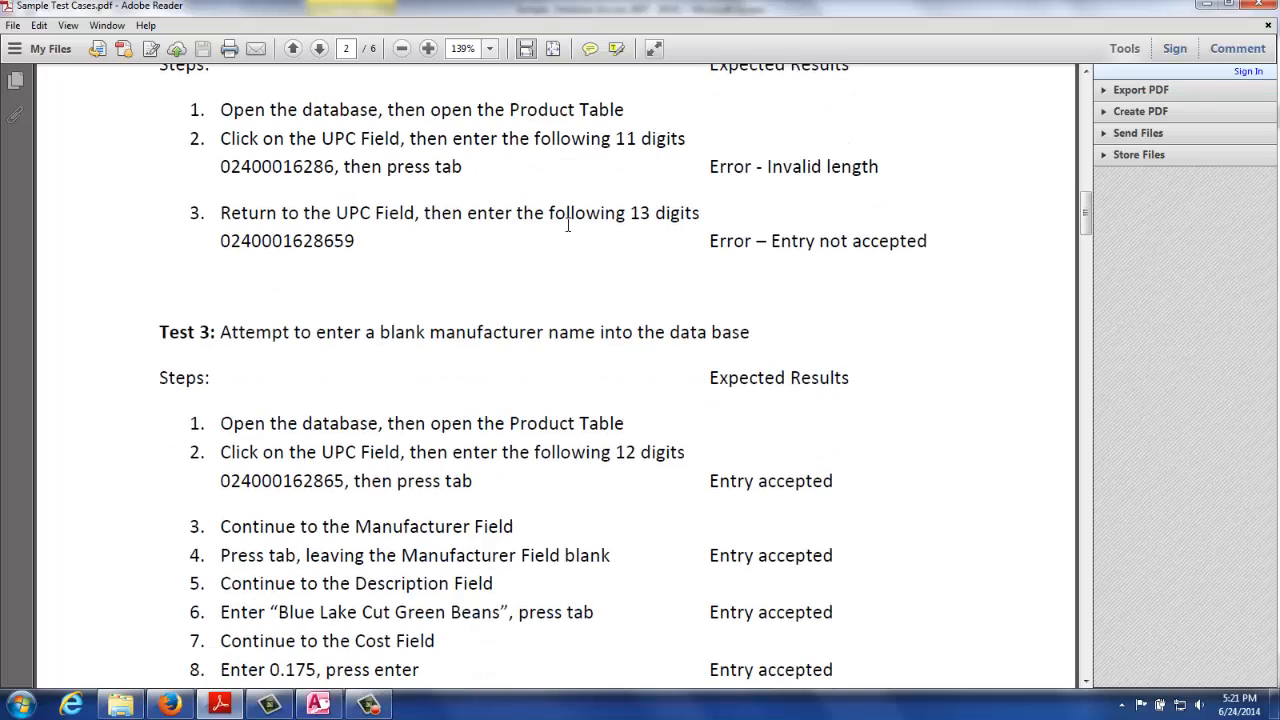
scroll(568, 225, down, 3)
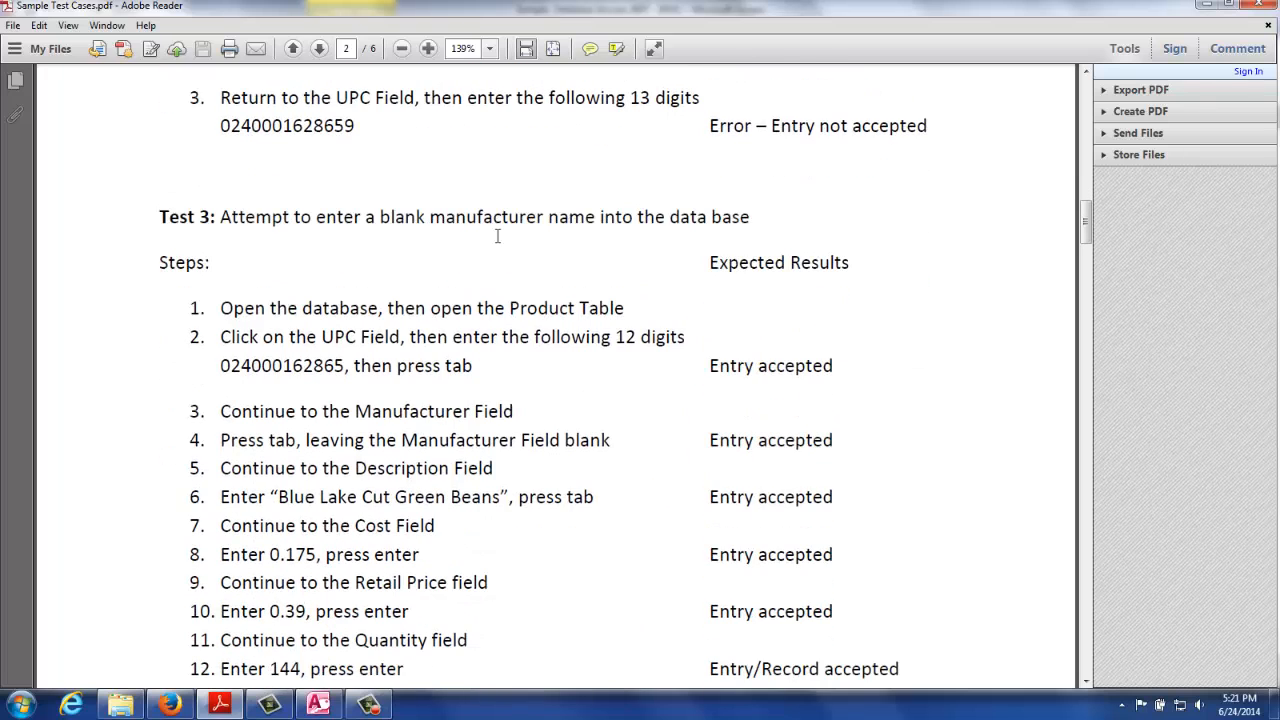
scroll(414, 231, down, 2)
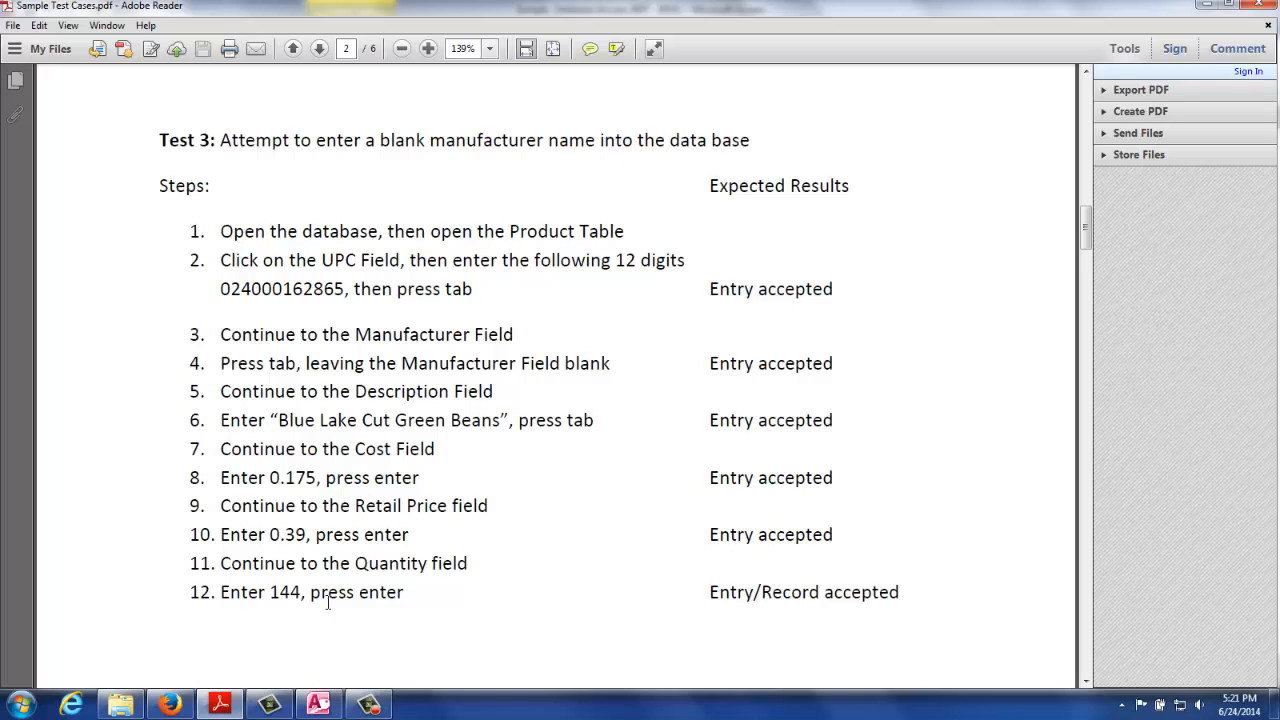
- Switch to Access and try moving past the first record's Manufacturer field while leaving it blank, dismissing the alerts
click(318, 705)
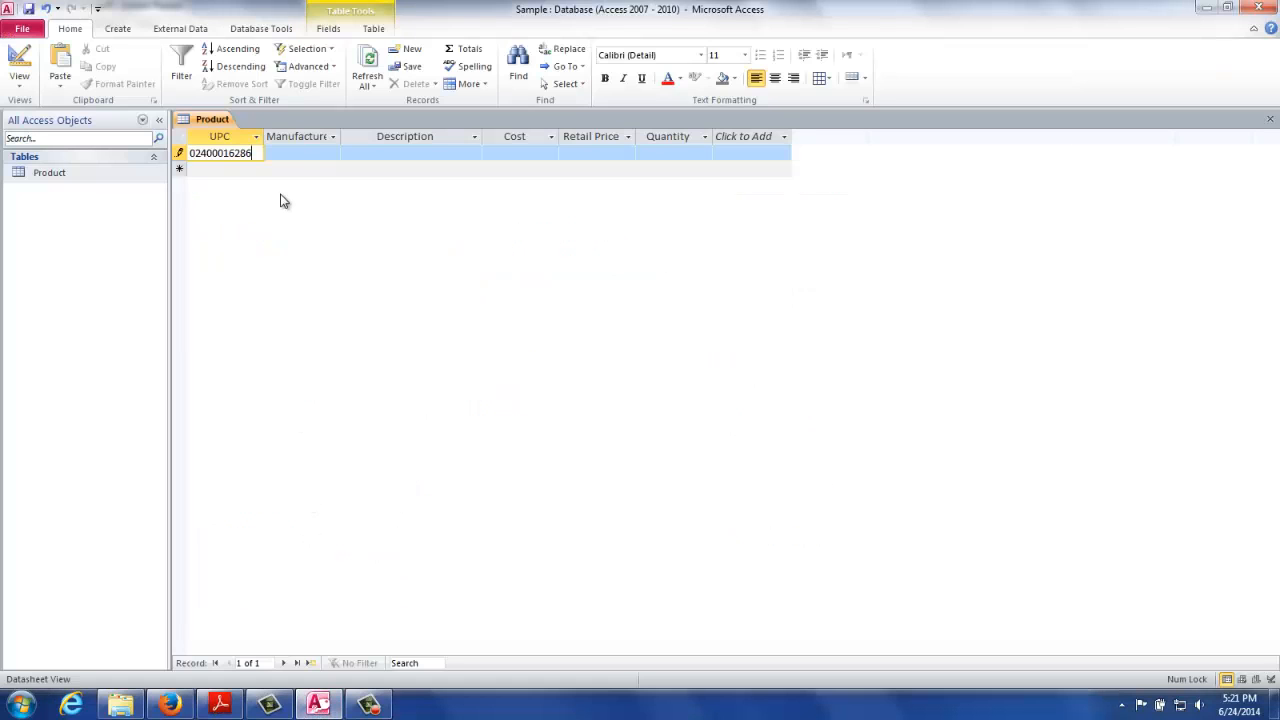
click(283, 152)
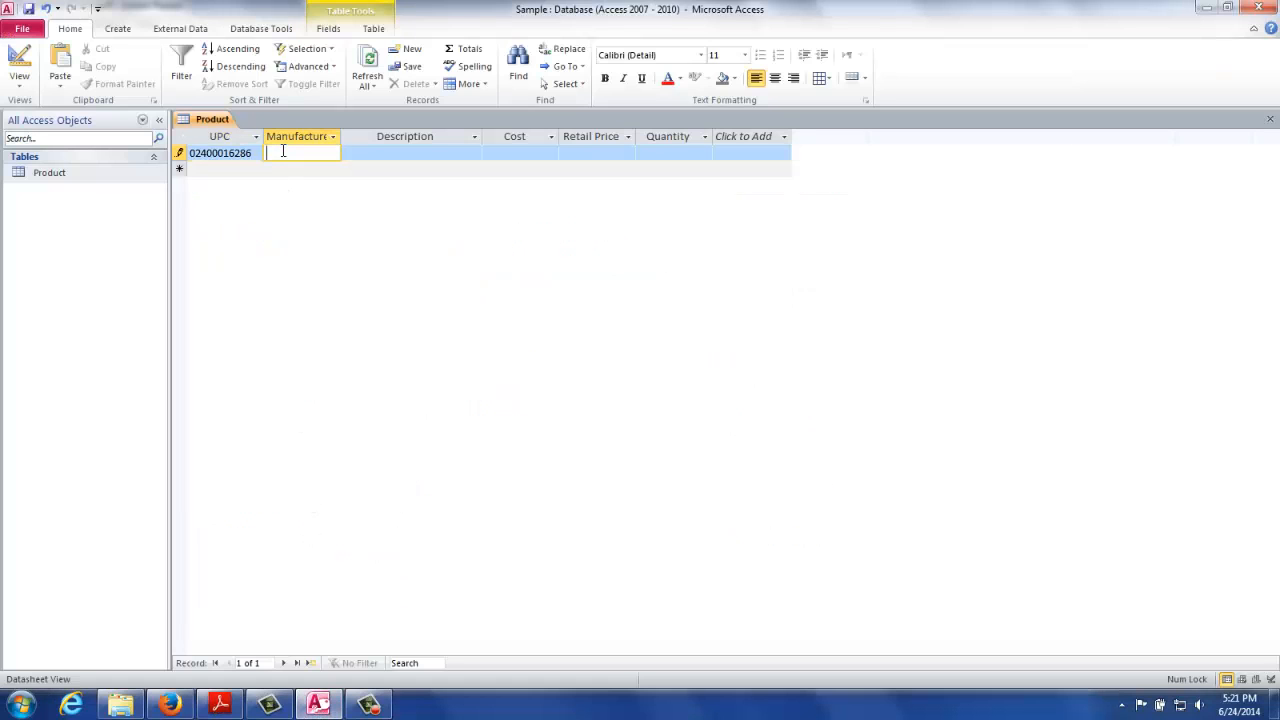
click(341, 136)
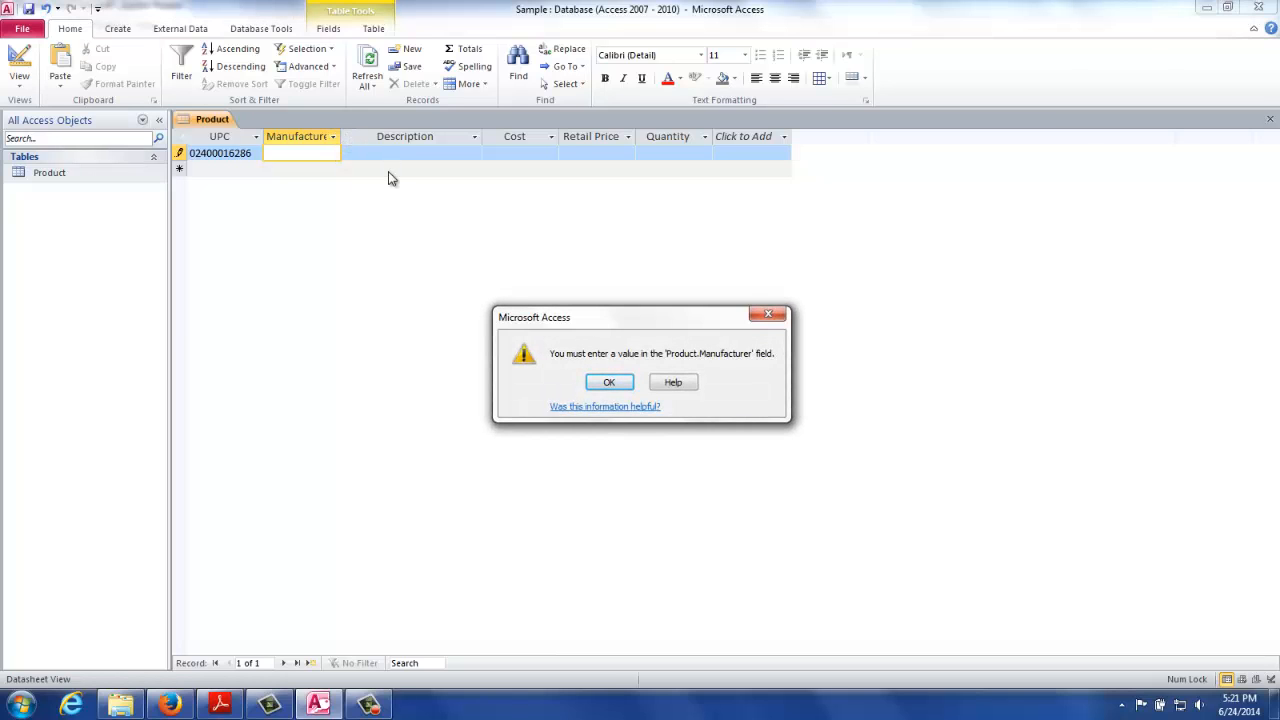
click(609, 384)
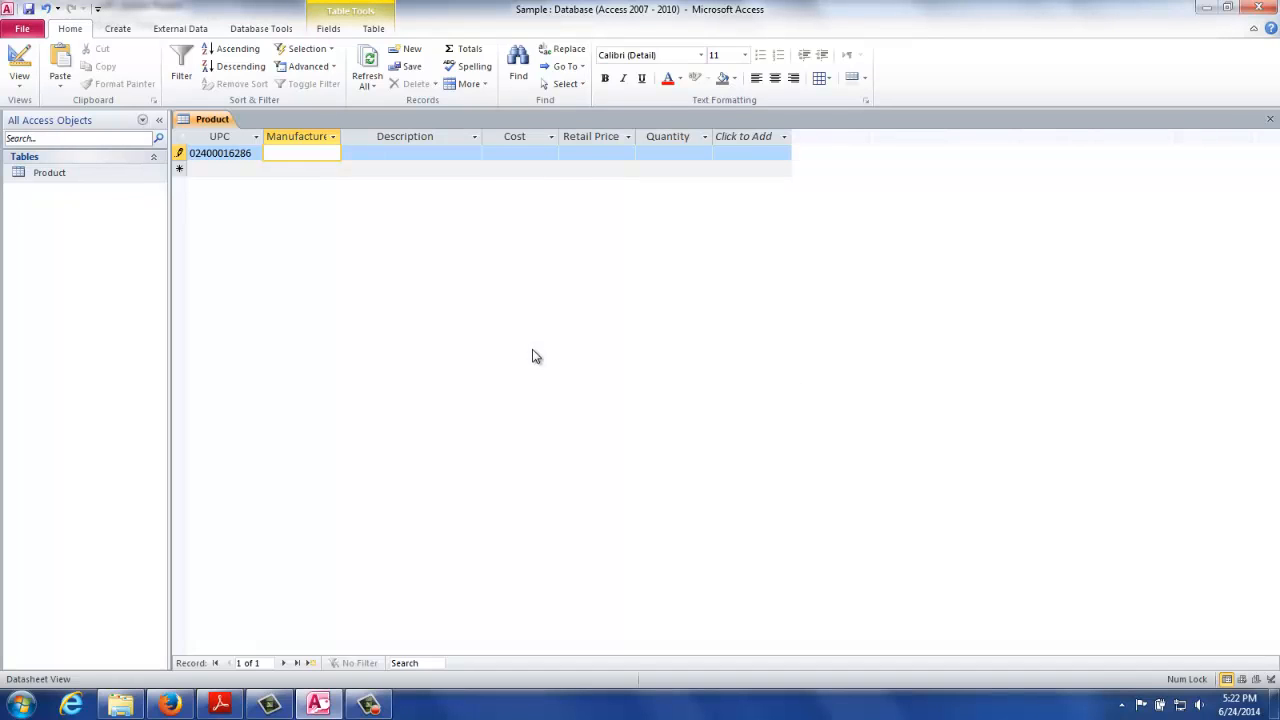
key(Tab)
key(Tab)
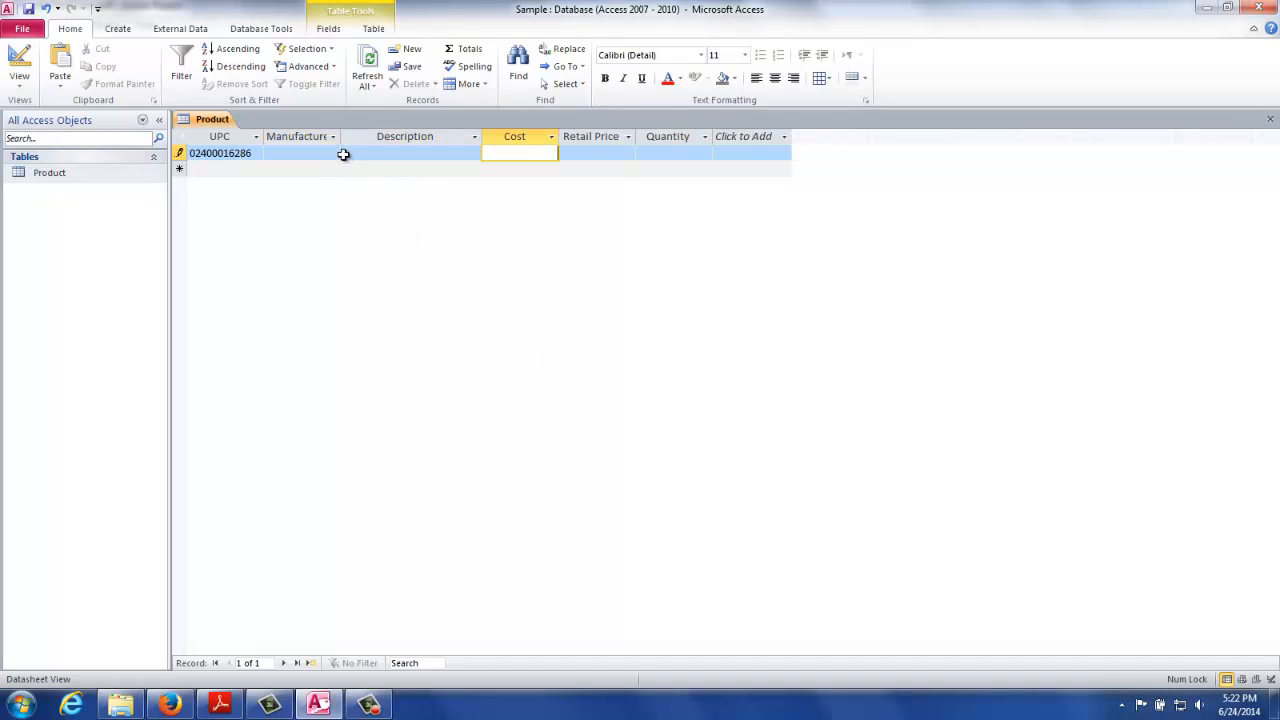
click(339, 136)
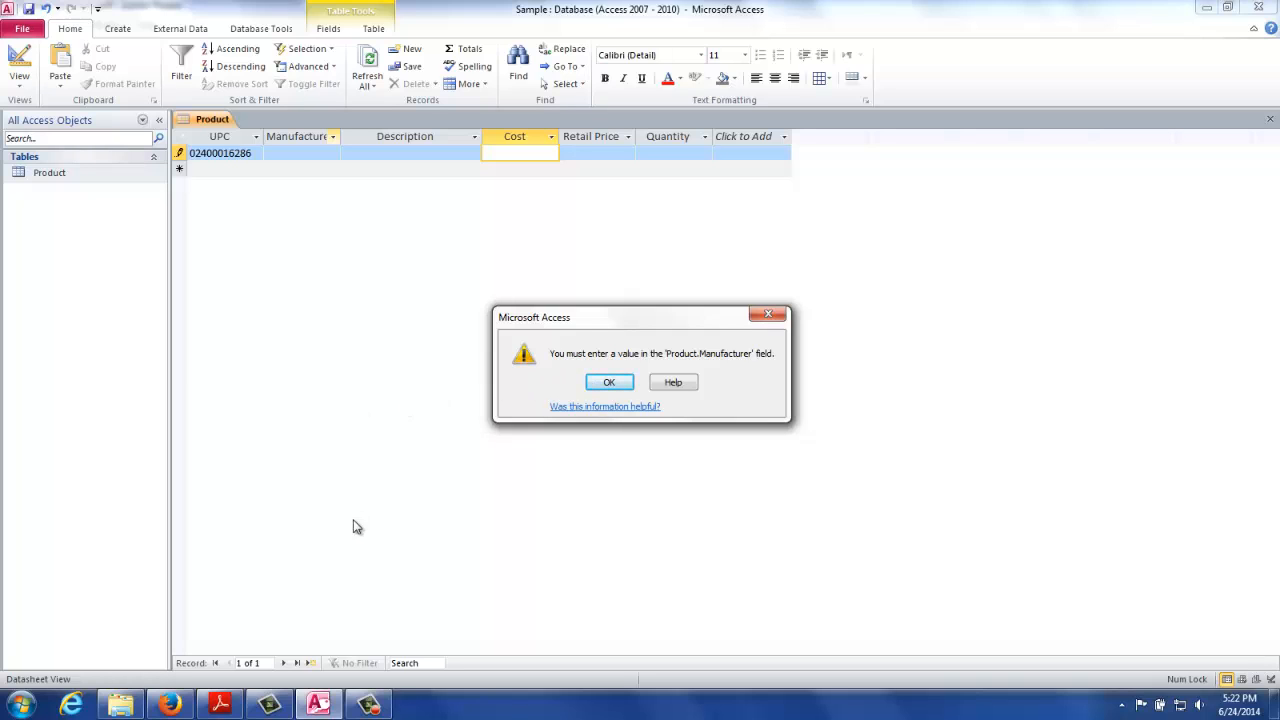
click(767, 314)
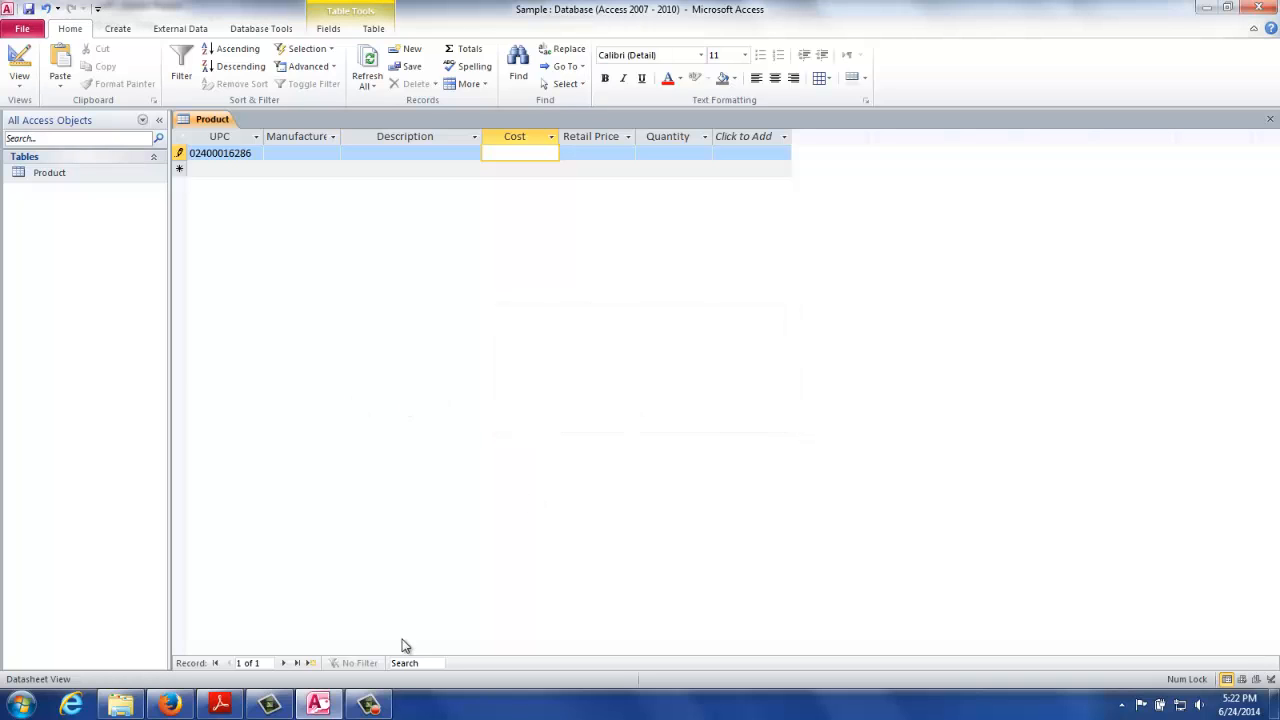
- Switch to Sample Test Cases.pdf in Adobe Reader and read Test 4, the 25 character manufacturer name
click(318, 705)
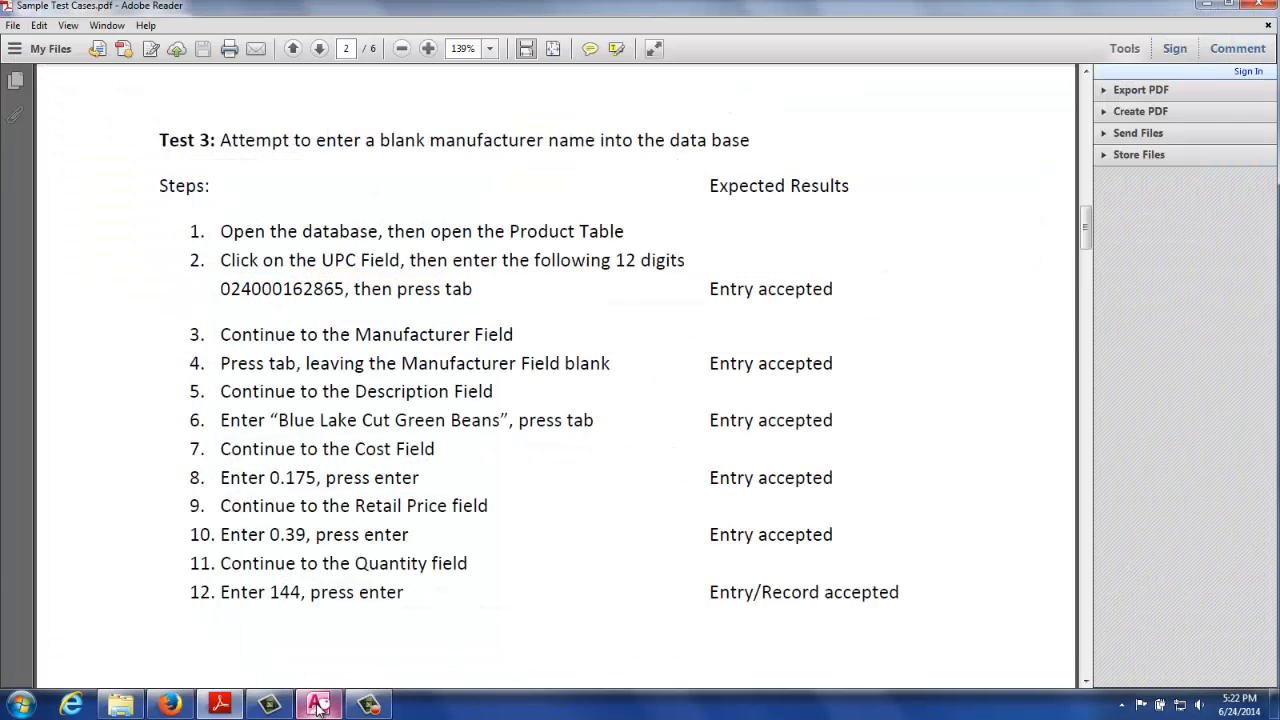
scroll(313, 629, down, 5)
scroll(313, 629, down, 10)
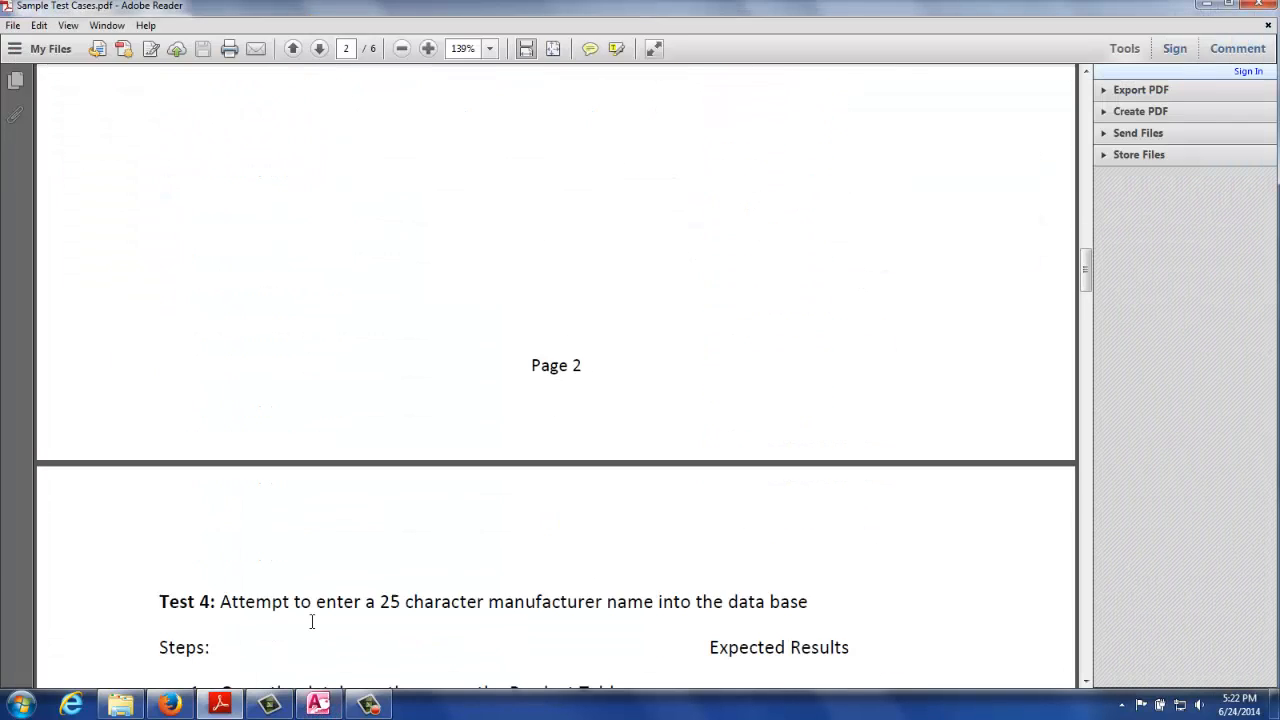
scroll(312, 623, down, 2)
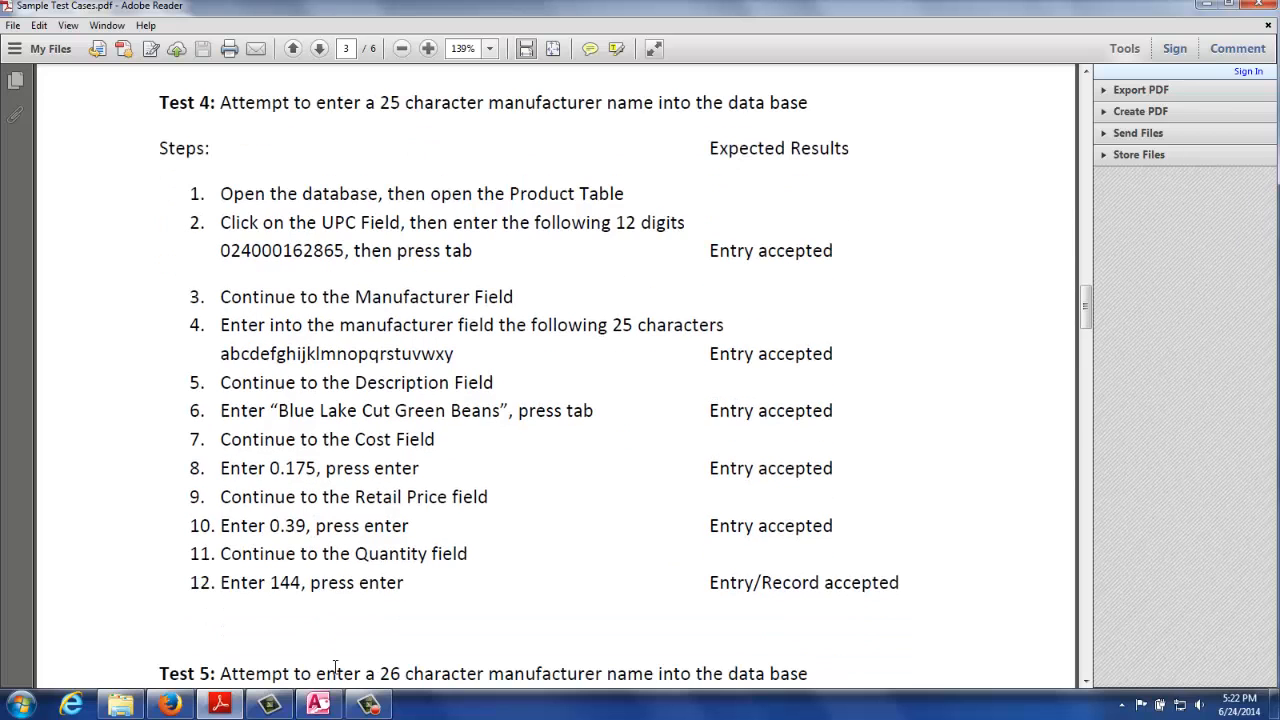
- Switch to Access and enter Test 4's run of alphabet letters, starting from a, in the first record's Manufacturer field
click(318, 705)
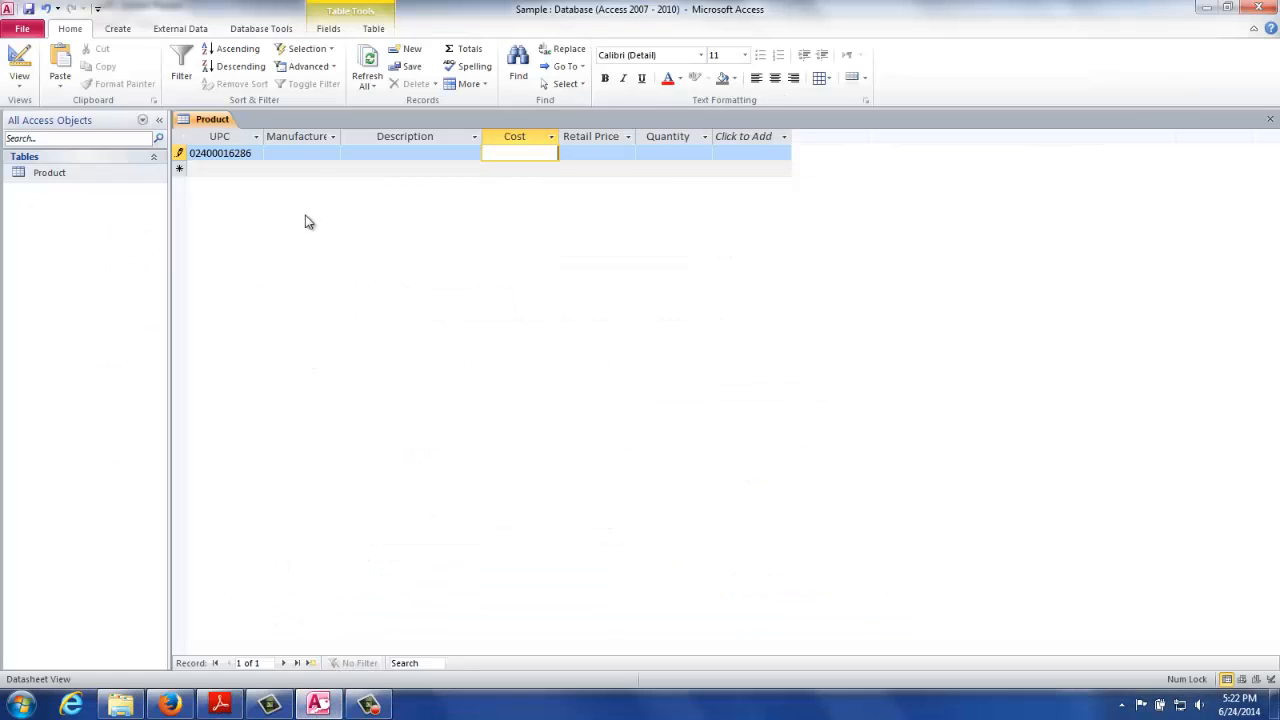
click(301, 153)
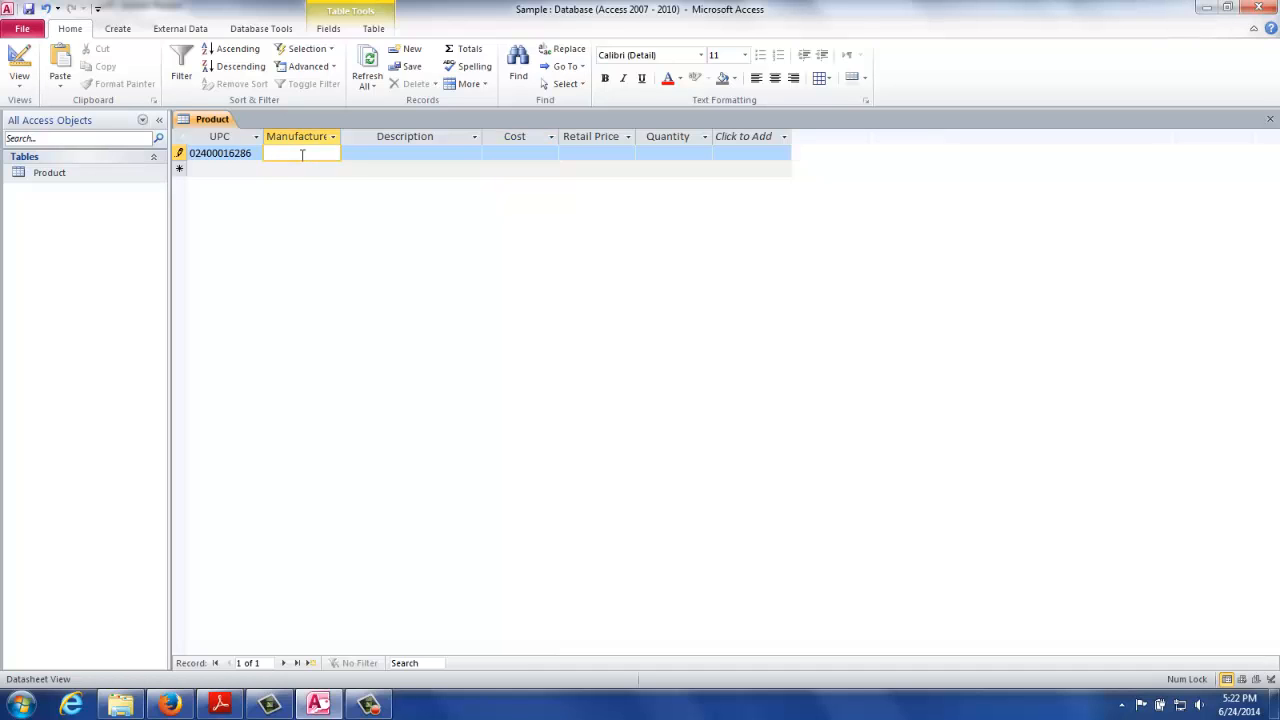
text(abcdefgh)
text(ijklmn)
text(opqrstu)
text(v)
text(w)
key(Tab)
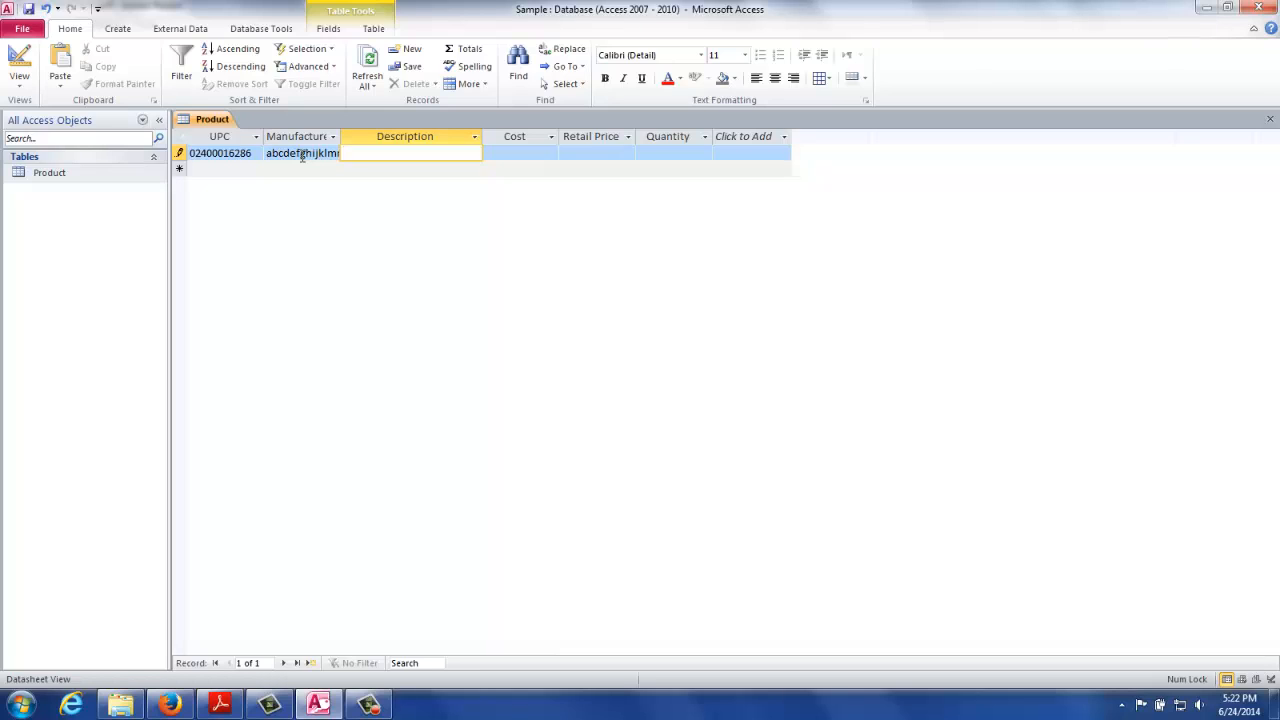
- Complete the record with description "Blue Lake Cut Green Beans", cost 0.175, retail price 0.38 and quantity 144
text(Blue Lake Cut Green Beans)
key(Tab)
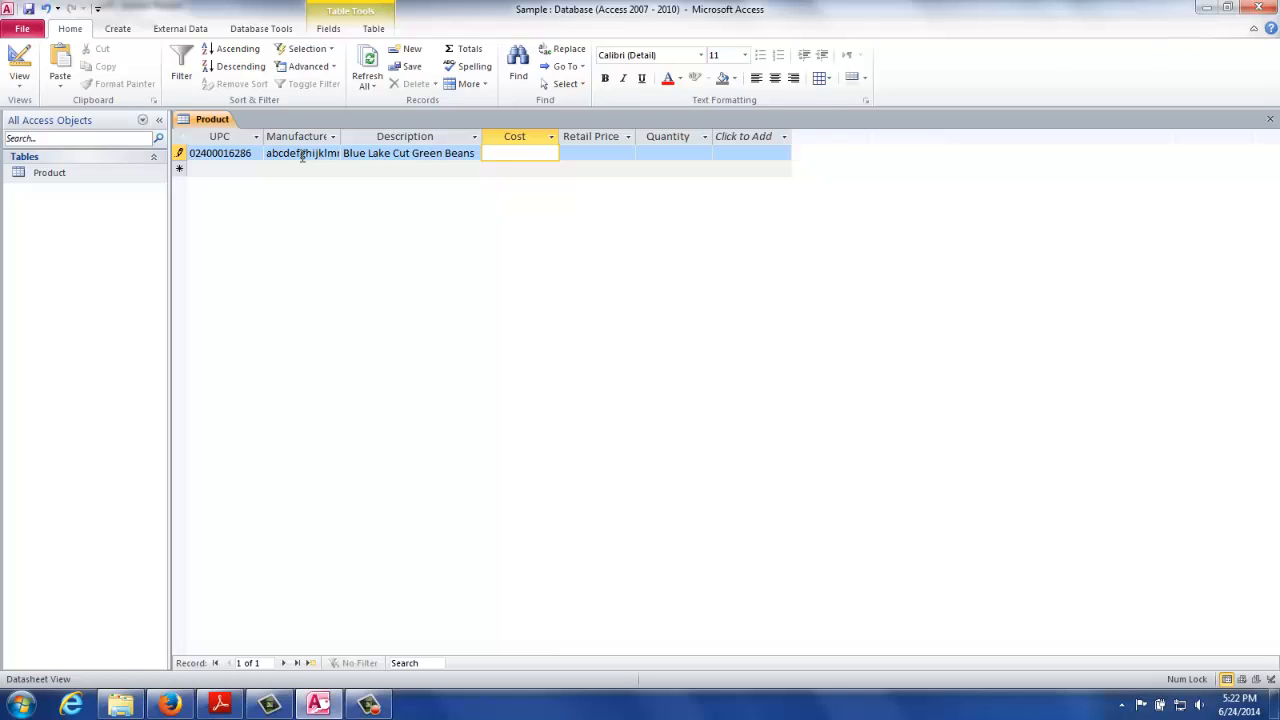
text(.175)
key(Tab)
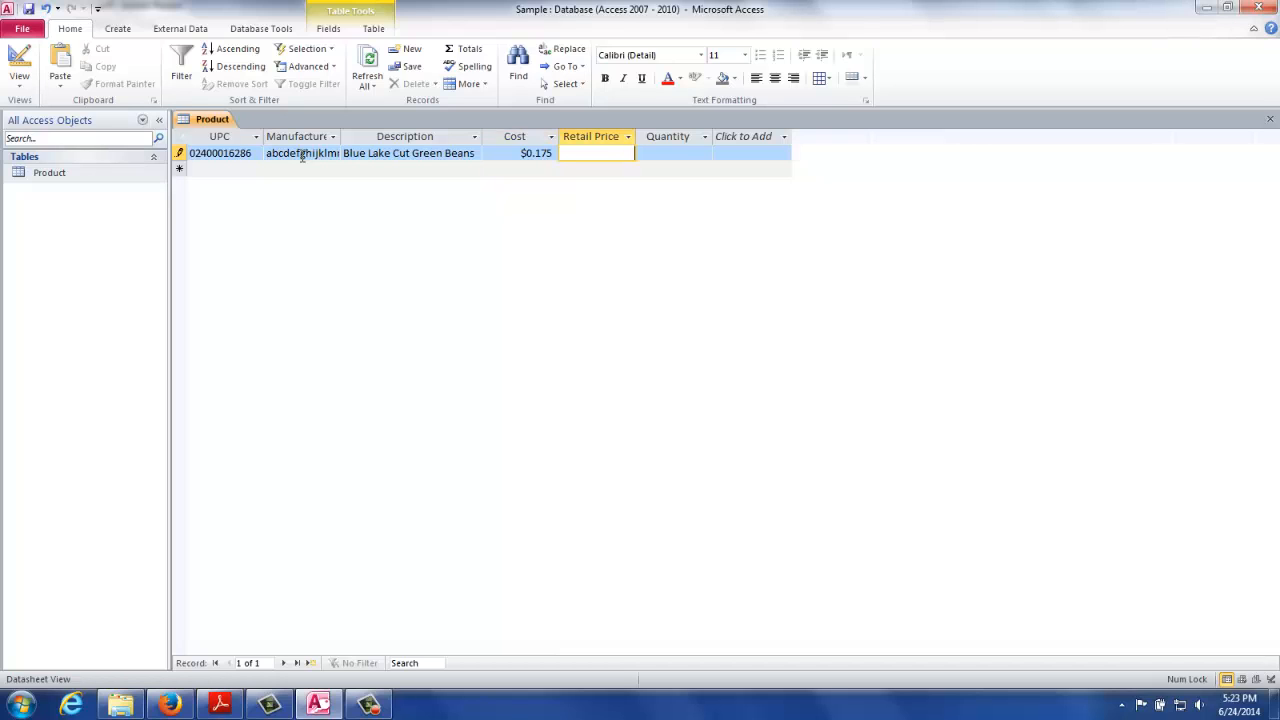
text(.38)
key(Tab)
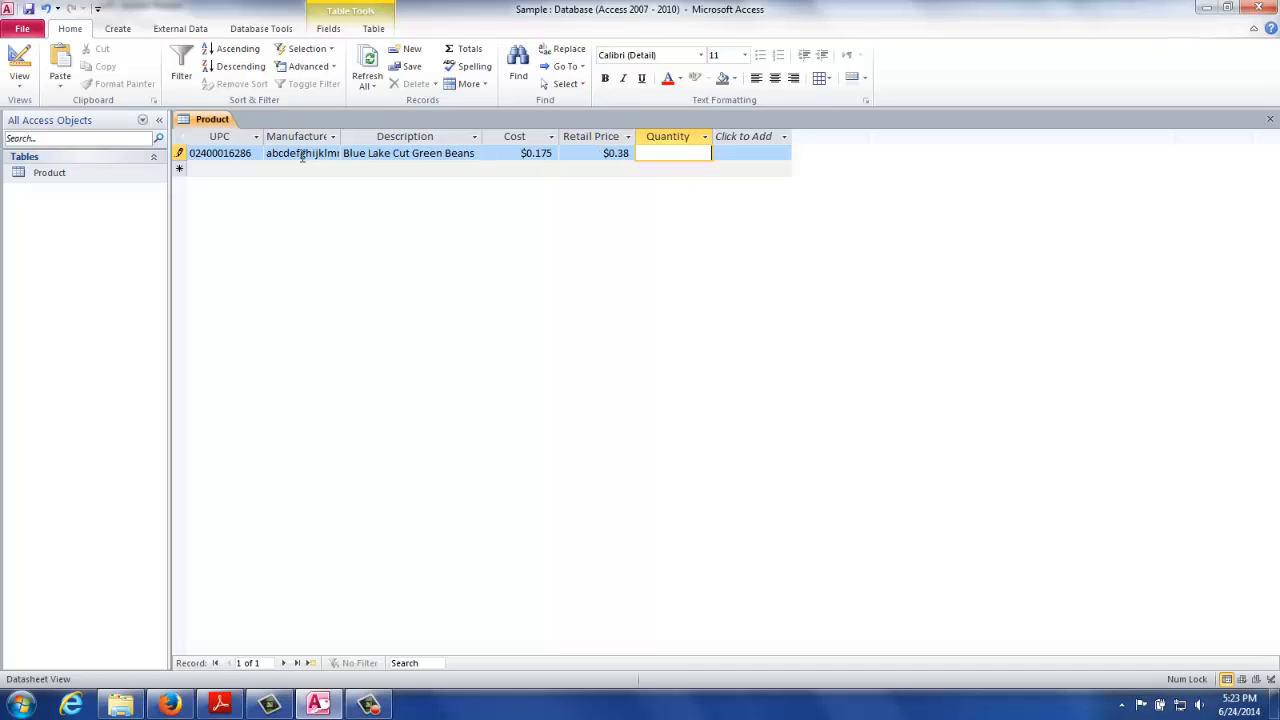
text(144)
key(Tab)
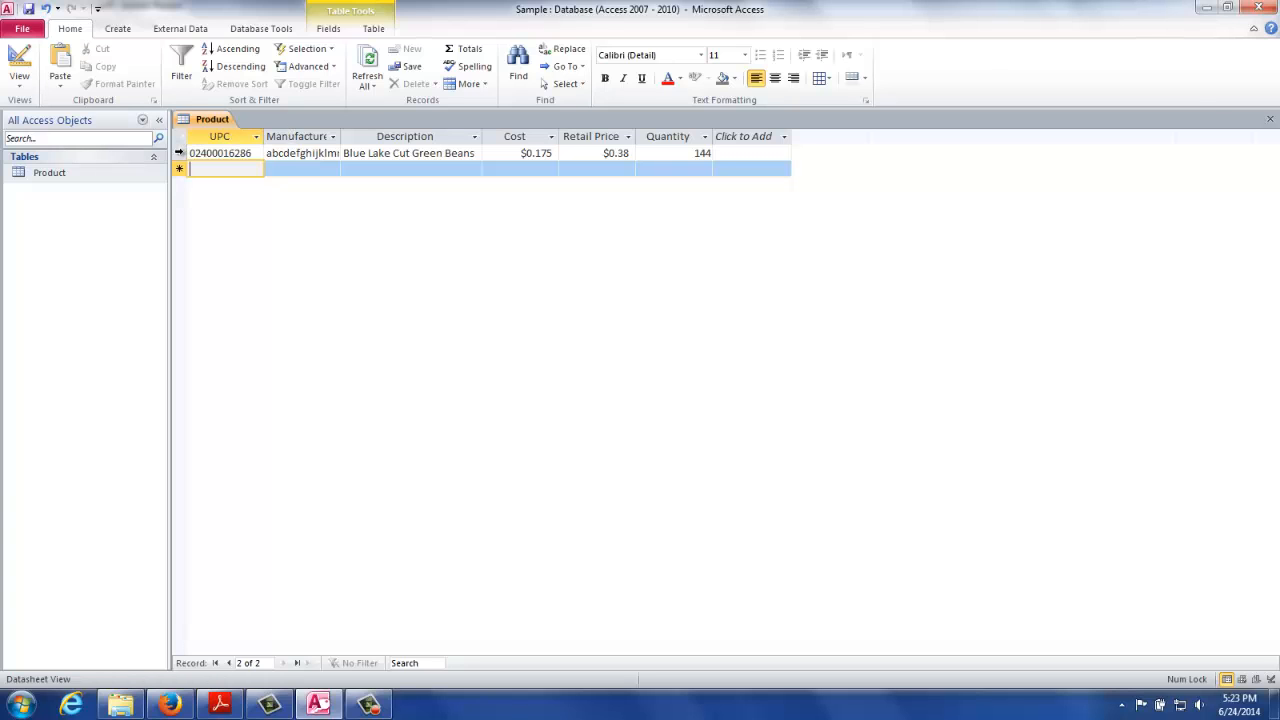
- Delete the completed Blue Lake Cut Green Beans record from the Product table and confirm the deletion
right_click(181, 154)
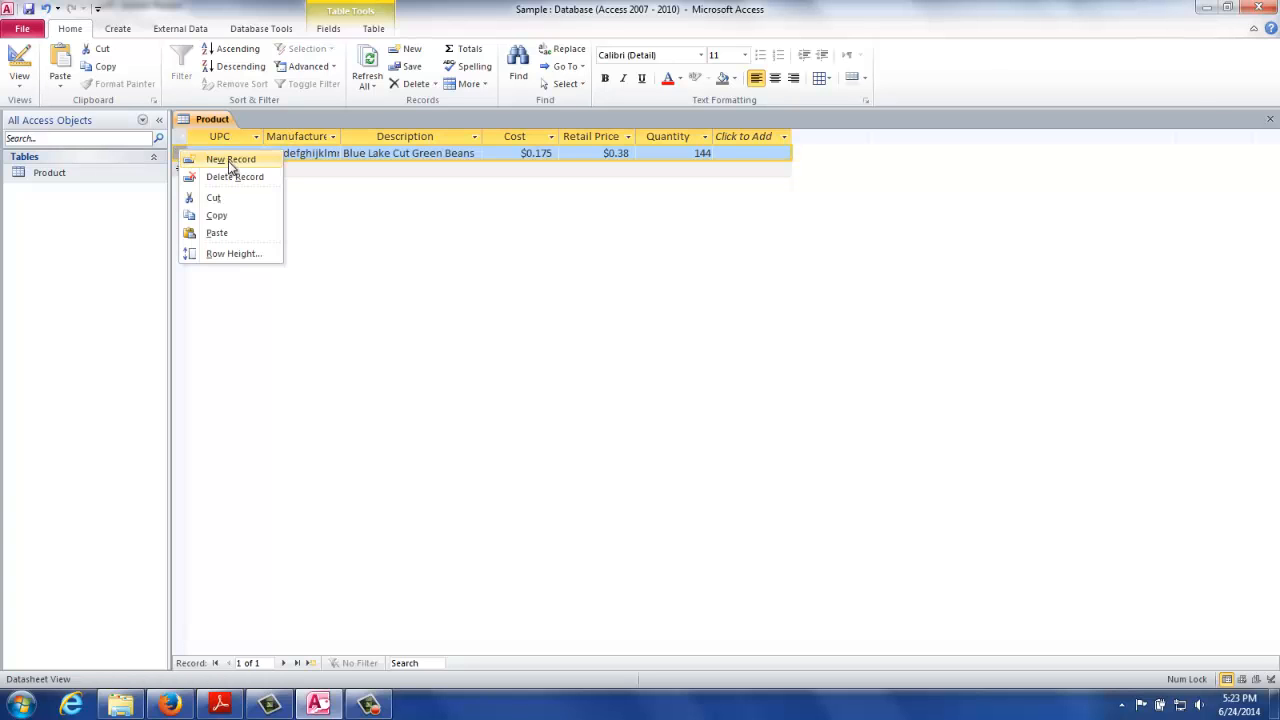
click(228, 177)
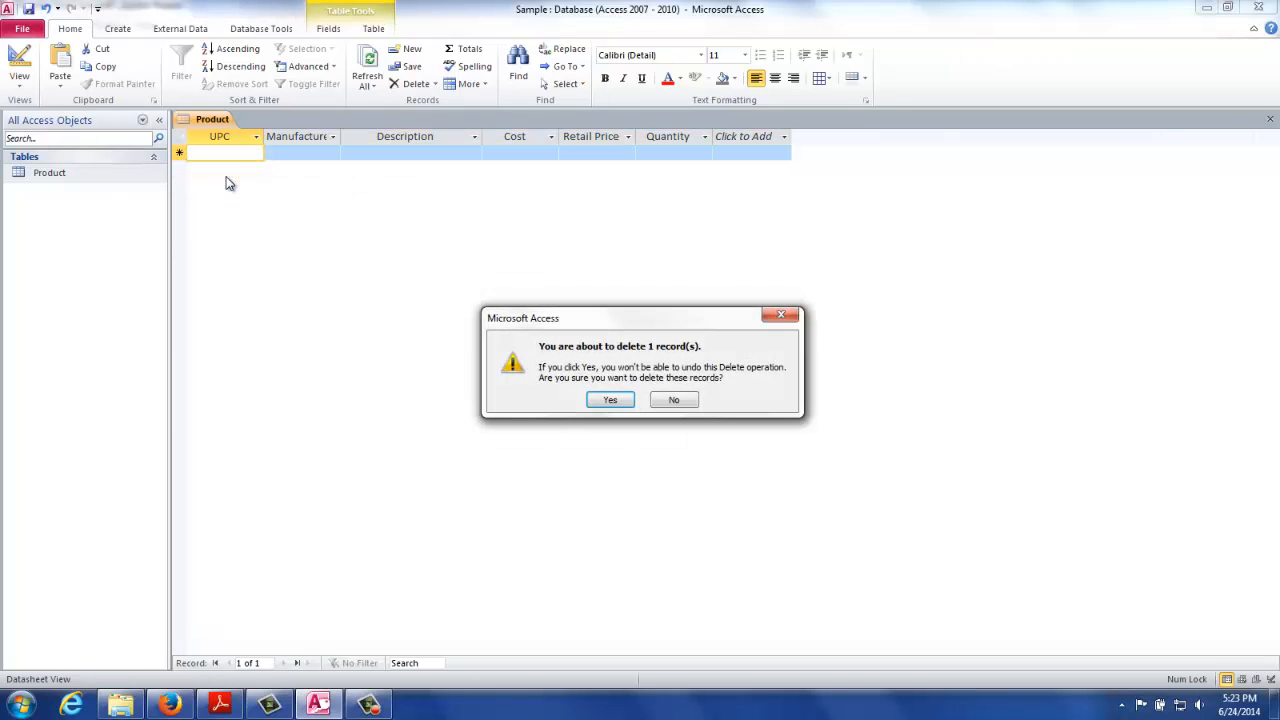
click(609, 401)
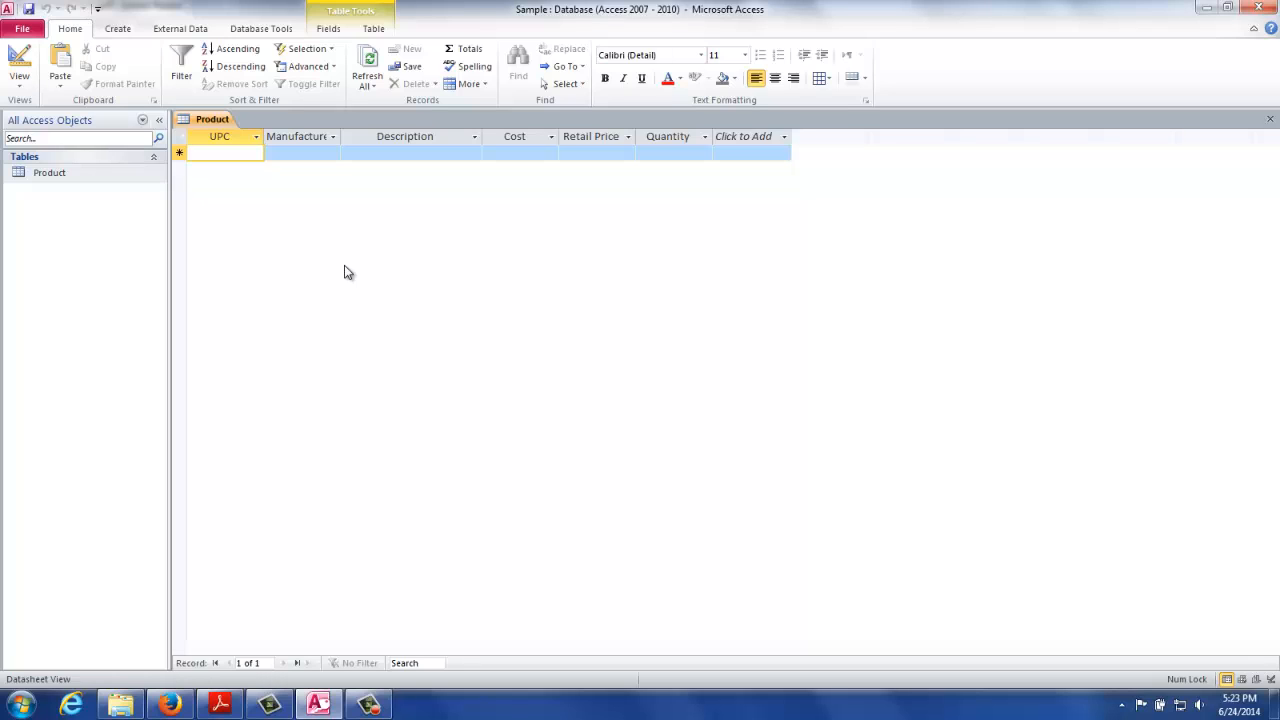
click(249, 152)
text(0)
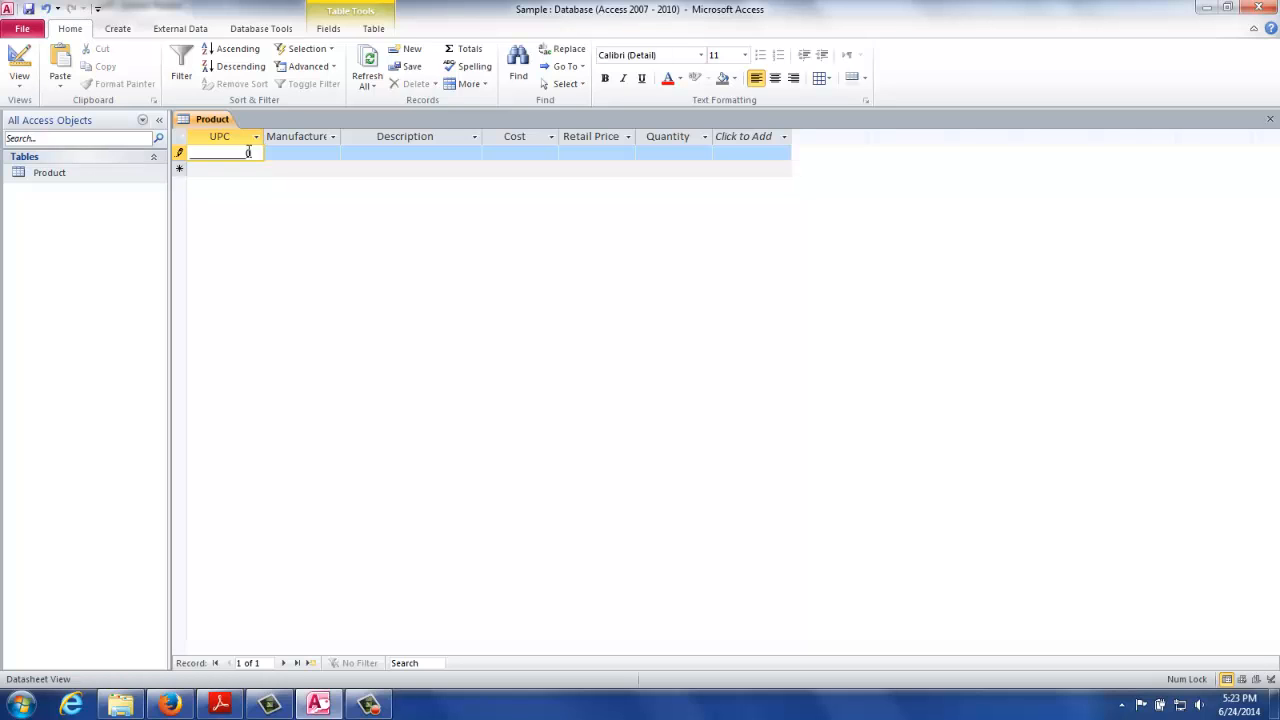
key(Left)
key(Left)
key(Left)
key(Left)
key(Left)
key(Left)
key(Left)
key(Left)
key(Left)
key(Left)
key(Left)
key(Left)
key(Left)
key(Left)
key(Left)
key(Left)
key(Left)
key(Left)
key(Left)
text(024000)
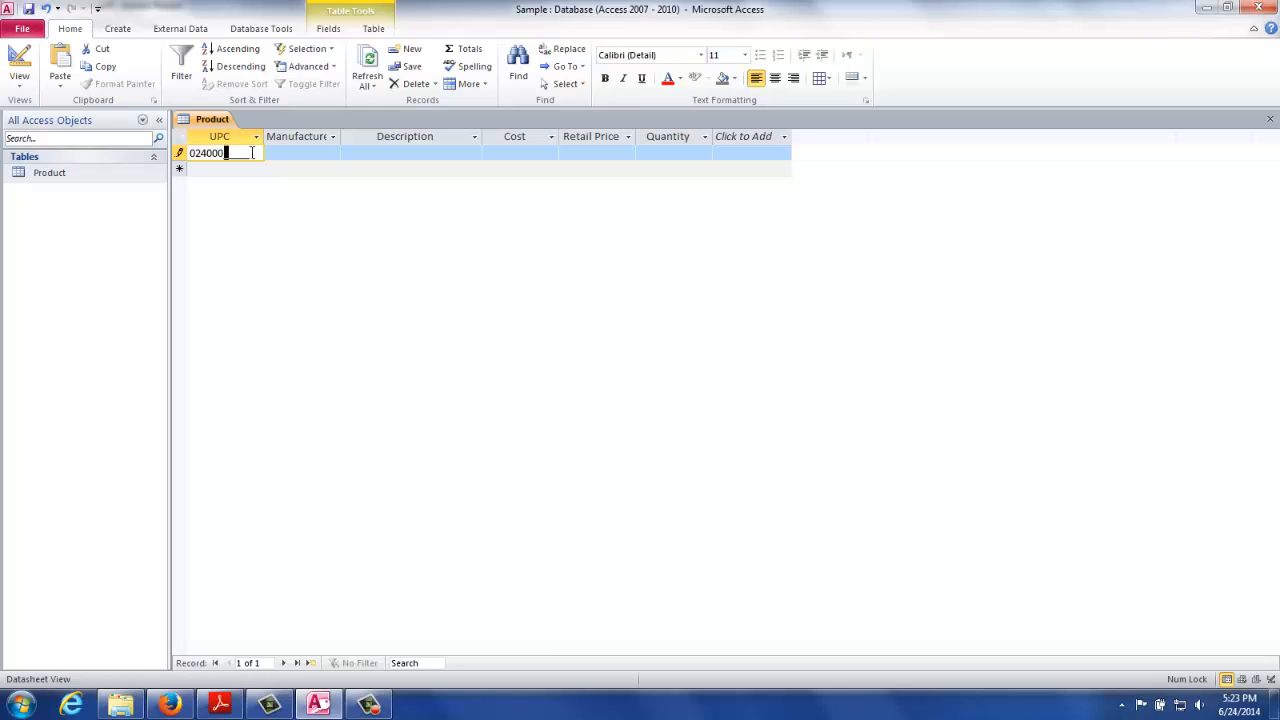
text(16286)
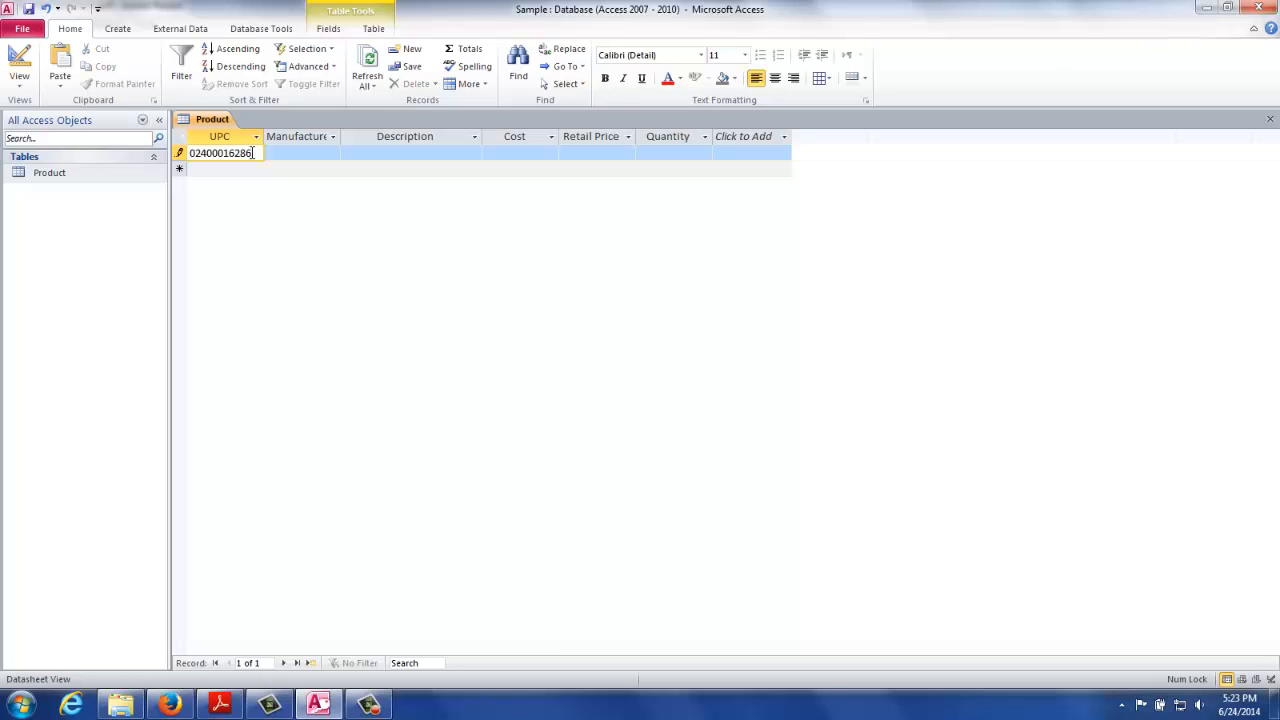
key(Tab)
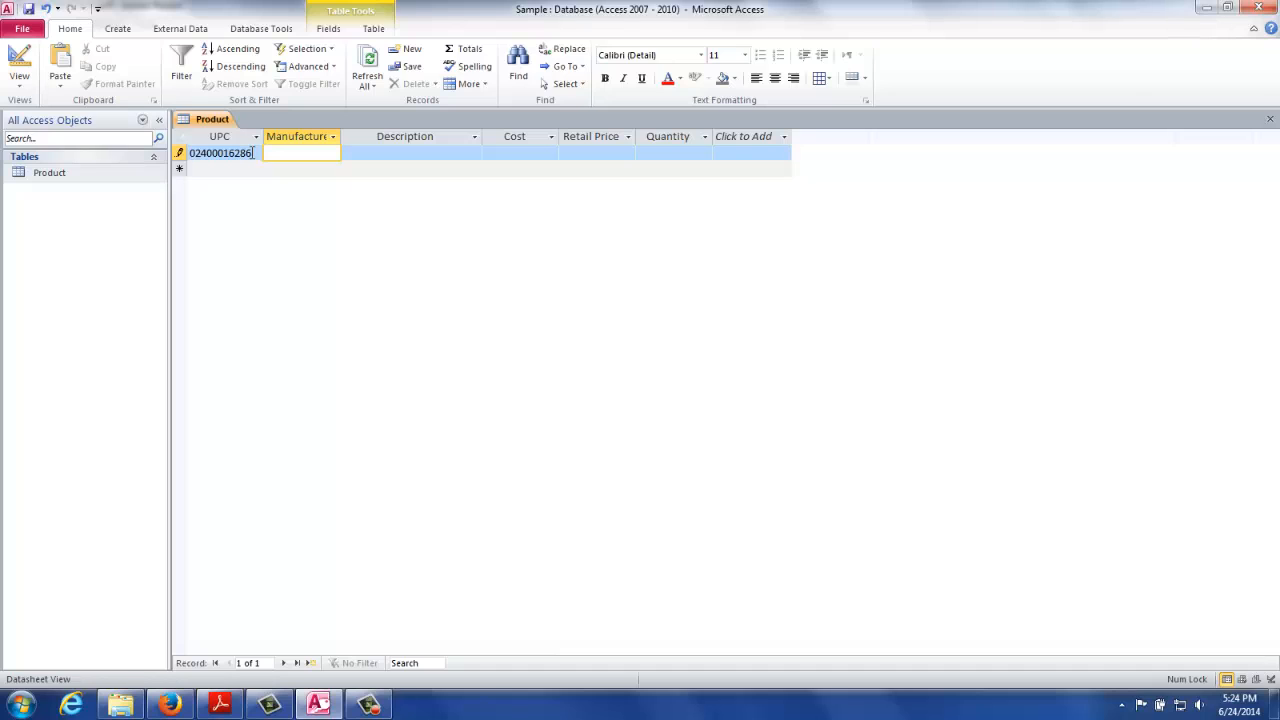
- Enter "abcdefghijklmnopqrstuvwxy" as the new record's manufacturer, retyping its last three letters
text(abcdefghijklmnopqrstuvwxy)
key(BackSpace)
key(BackSpace)
key(BackSpace)
text(wxy)
key(Tab)
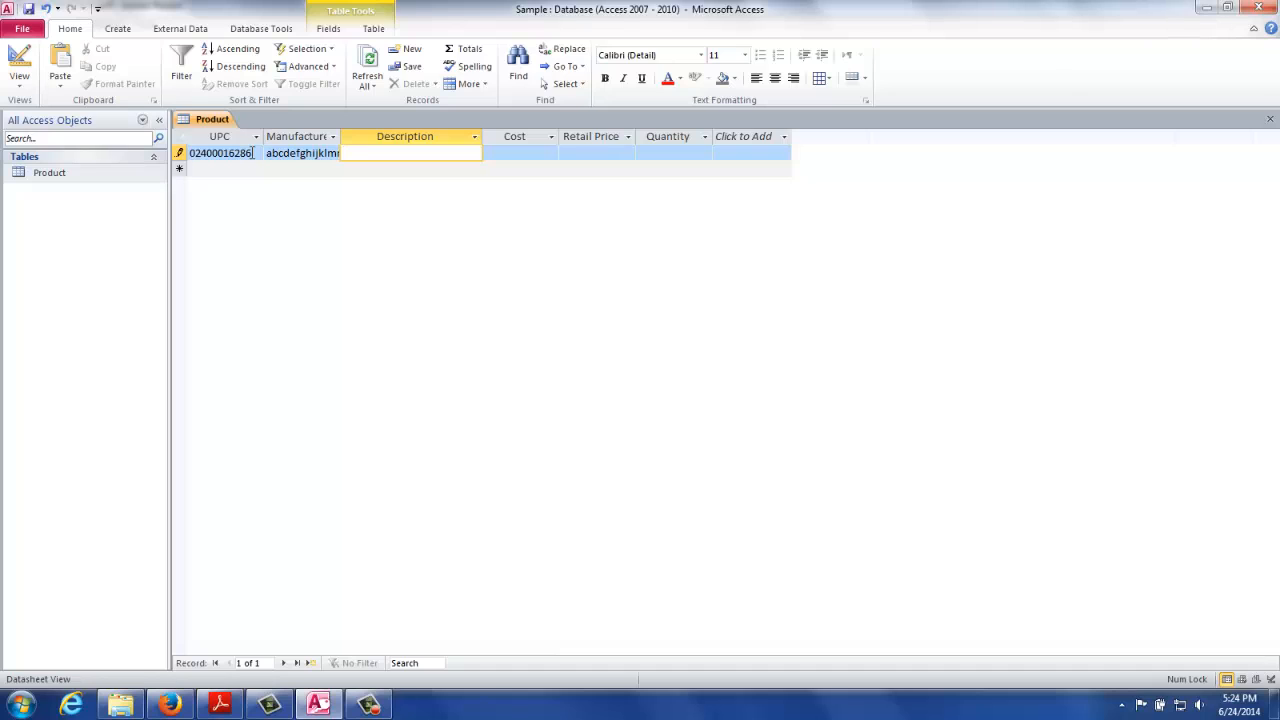
- Complete the record with description "abcdefghijklmnopqrstuvwxyz", cost 0.175, retail price 0.39 and quantity 144
text(abcdefghijklmnopqrstuv)
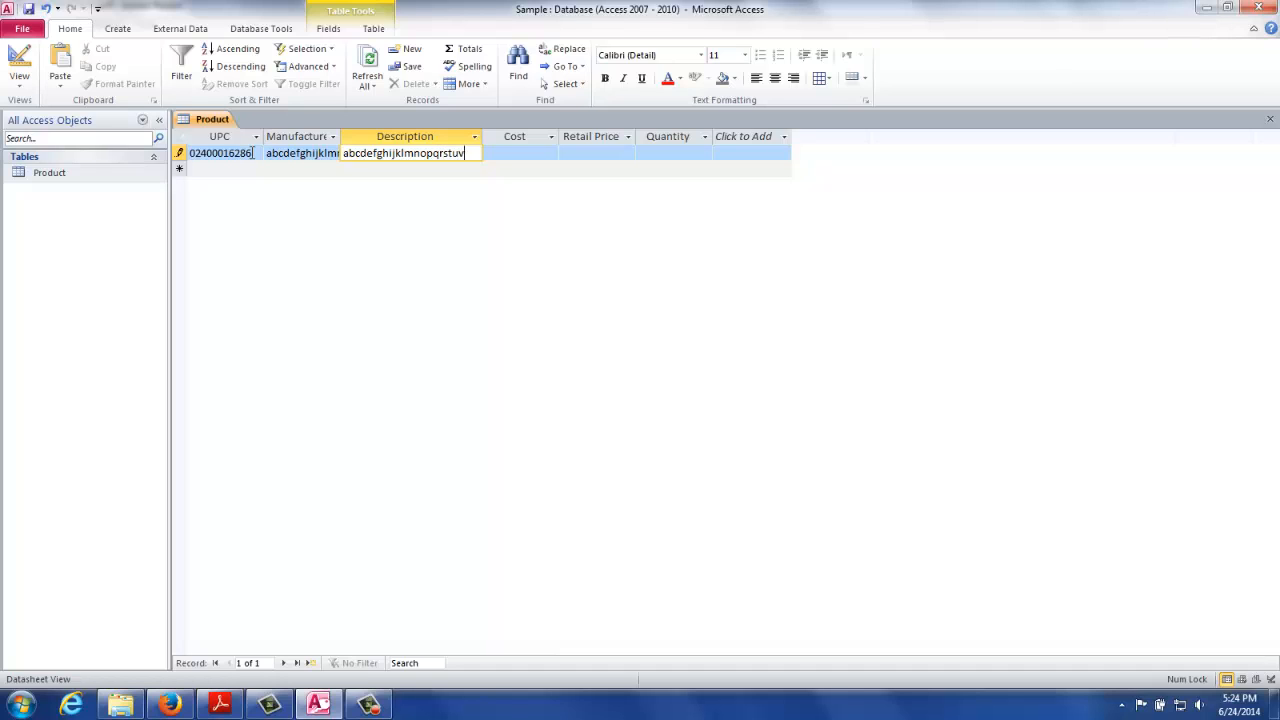
text(wxyz)
key(Tab)
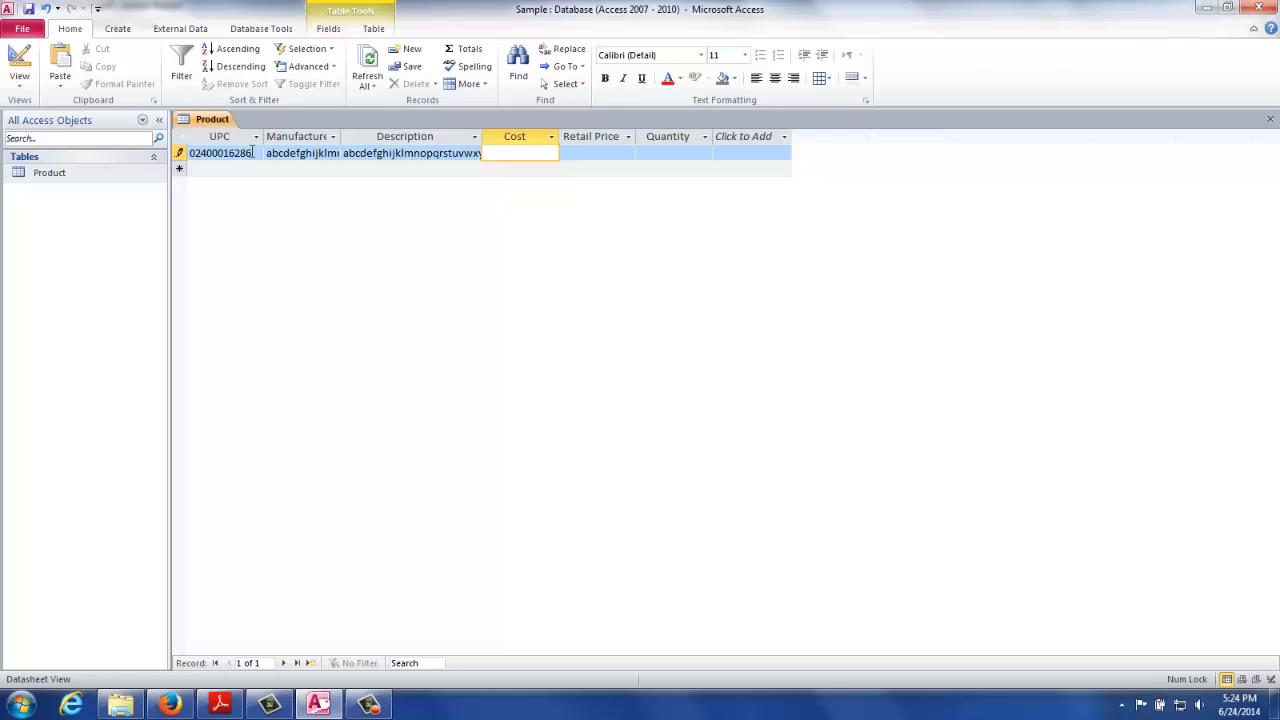
text(.175)
key(Tab)
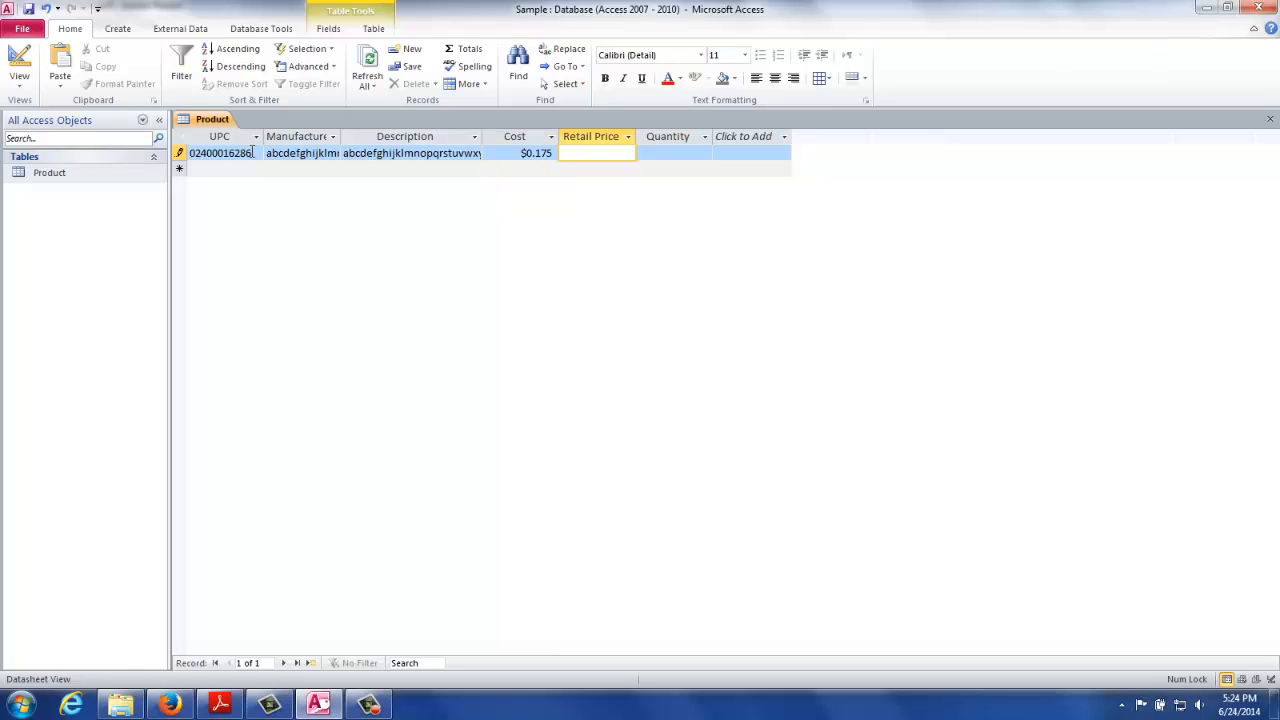
text(.39)
key(Tab)
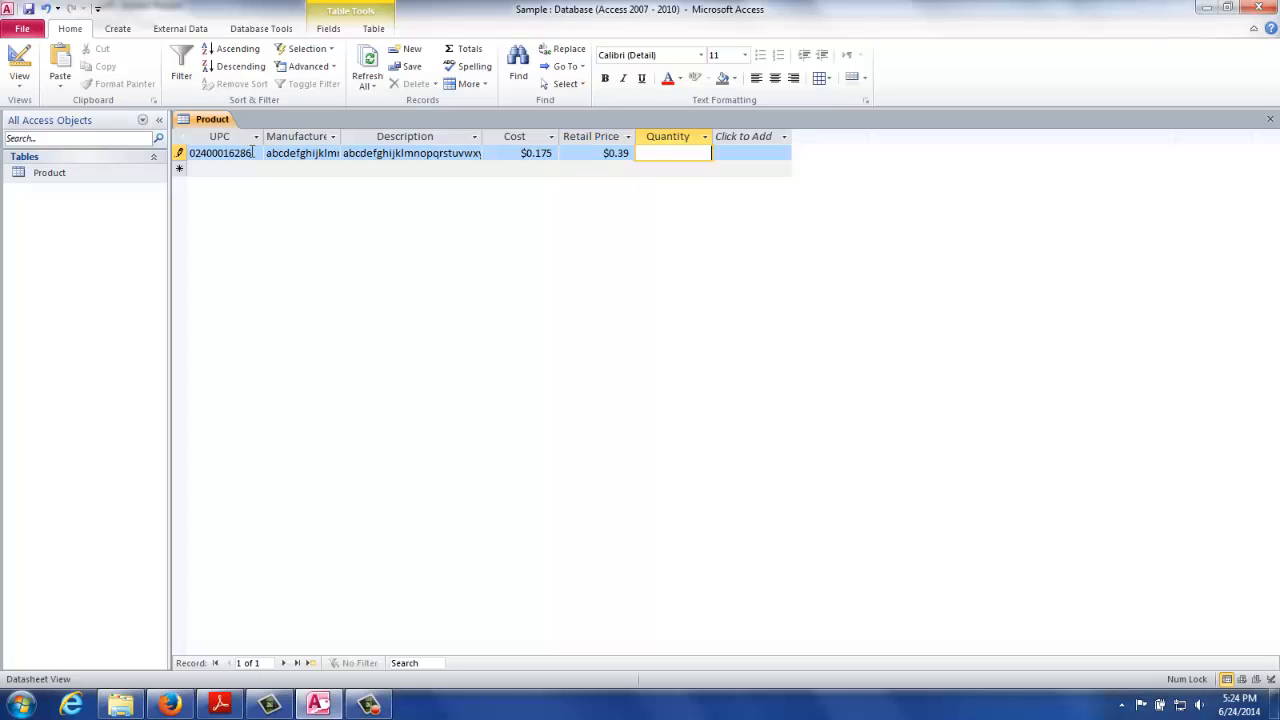
text(144)
key(Tab)
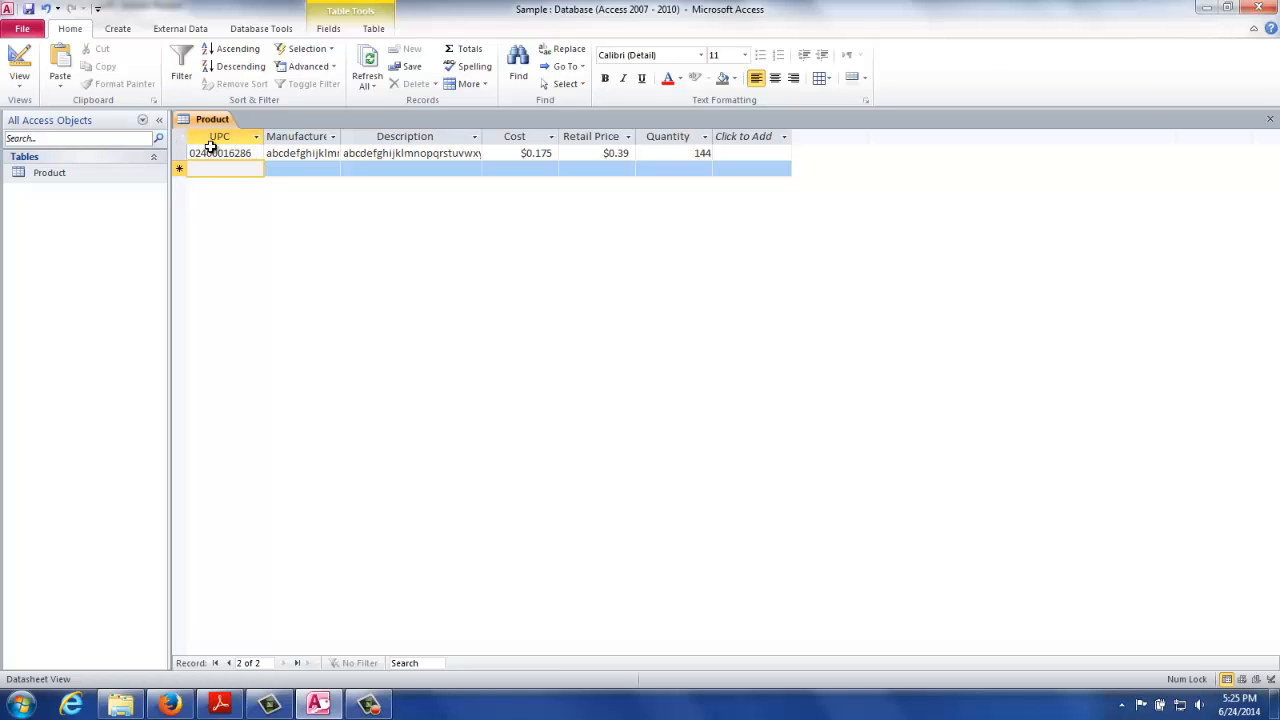
- Delete the record holding the alphabet manufacturer and description, confirming the deletion
click(180, 153)
right_click(181, 154)
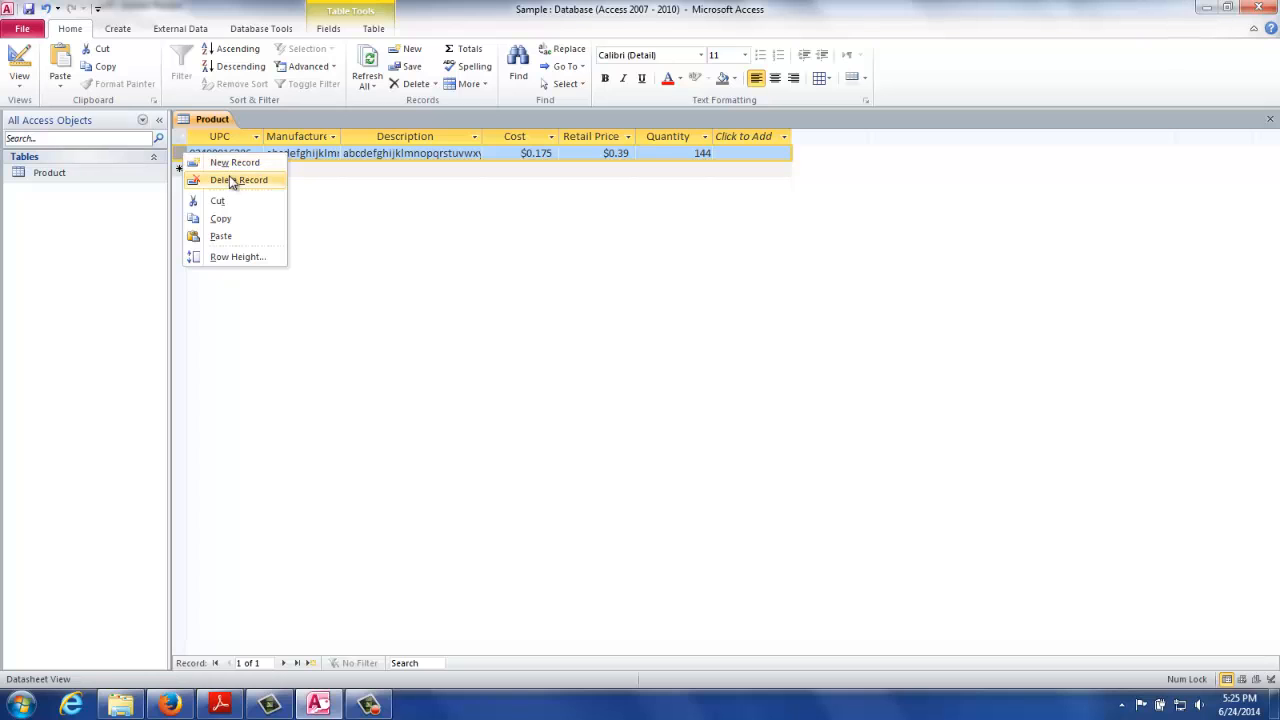
click(231, 180)
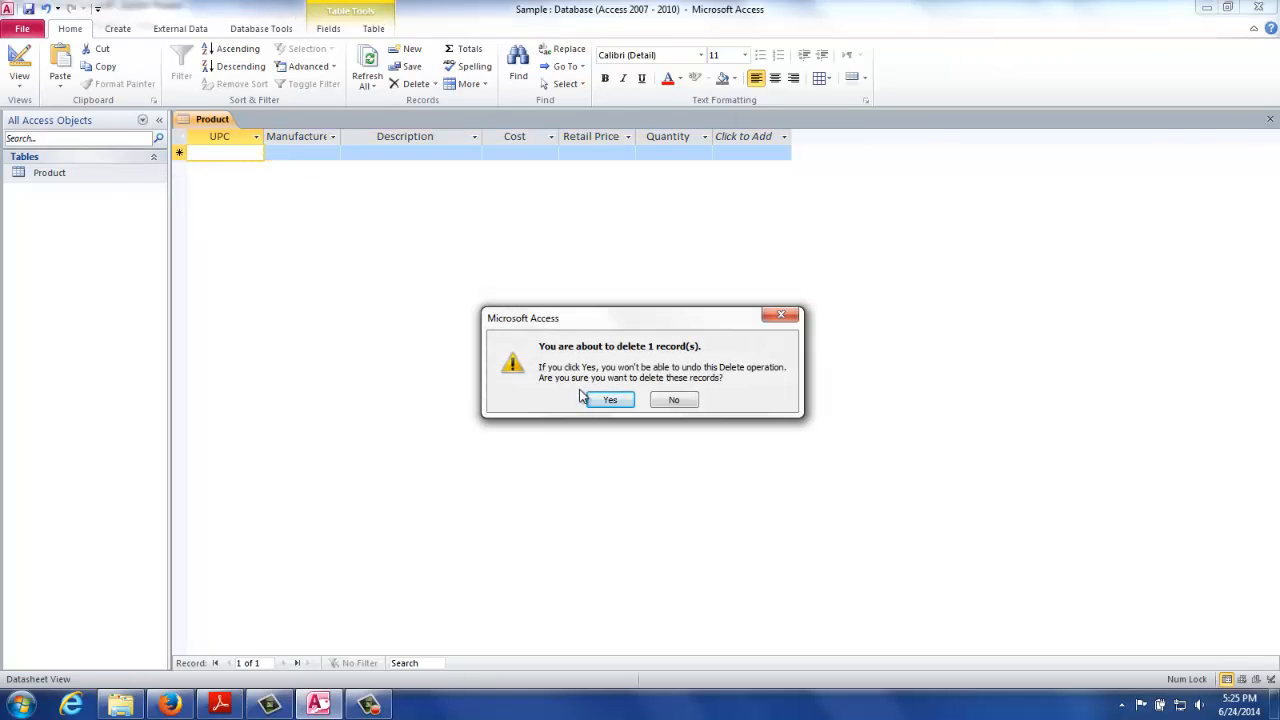
click(605, 399)
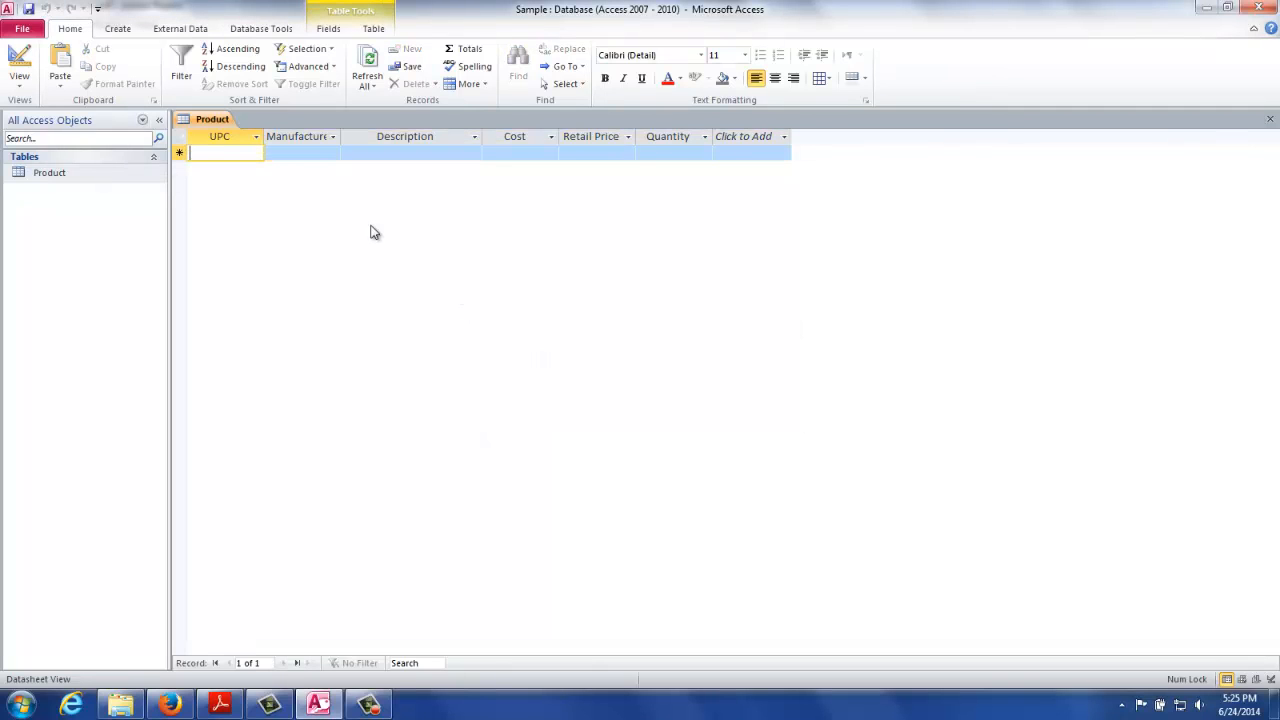
text(0)
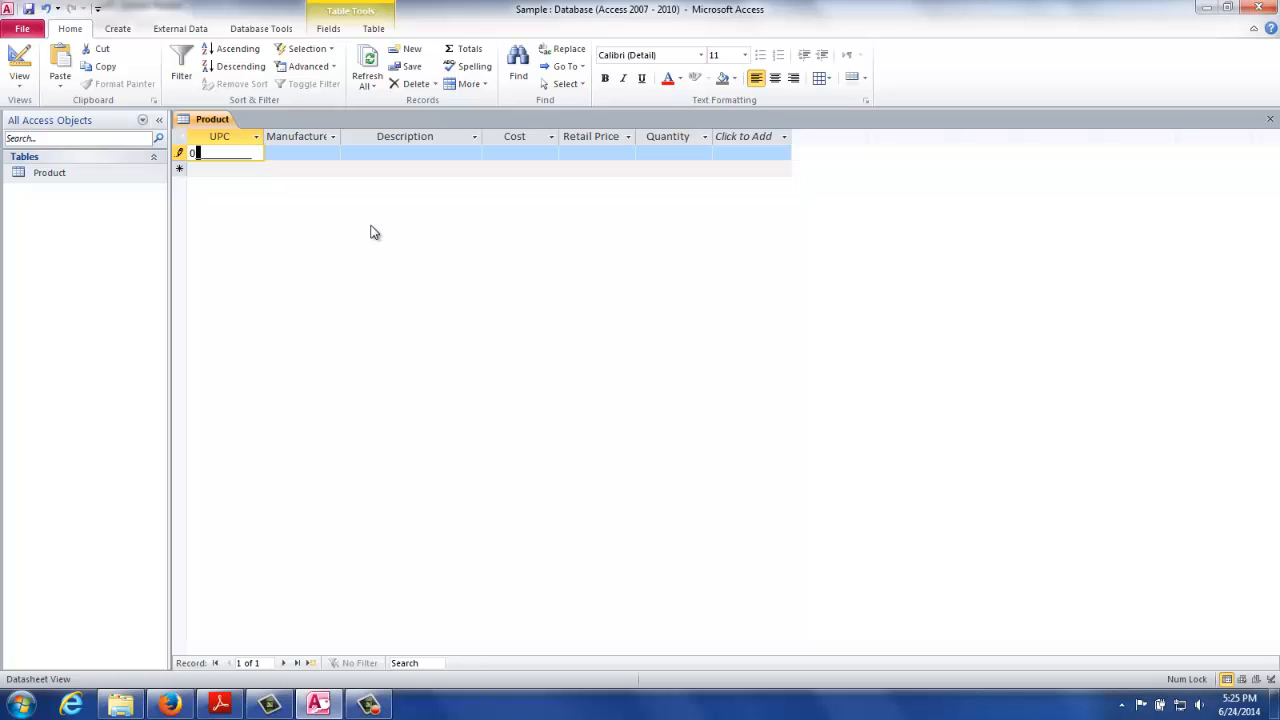
text(2400016286)
key(Tab)
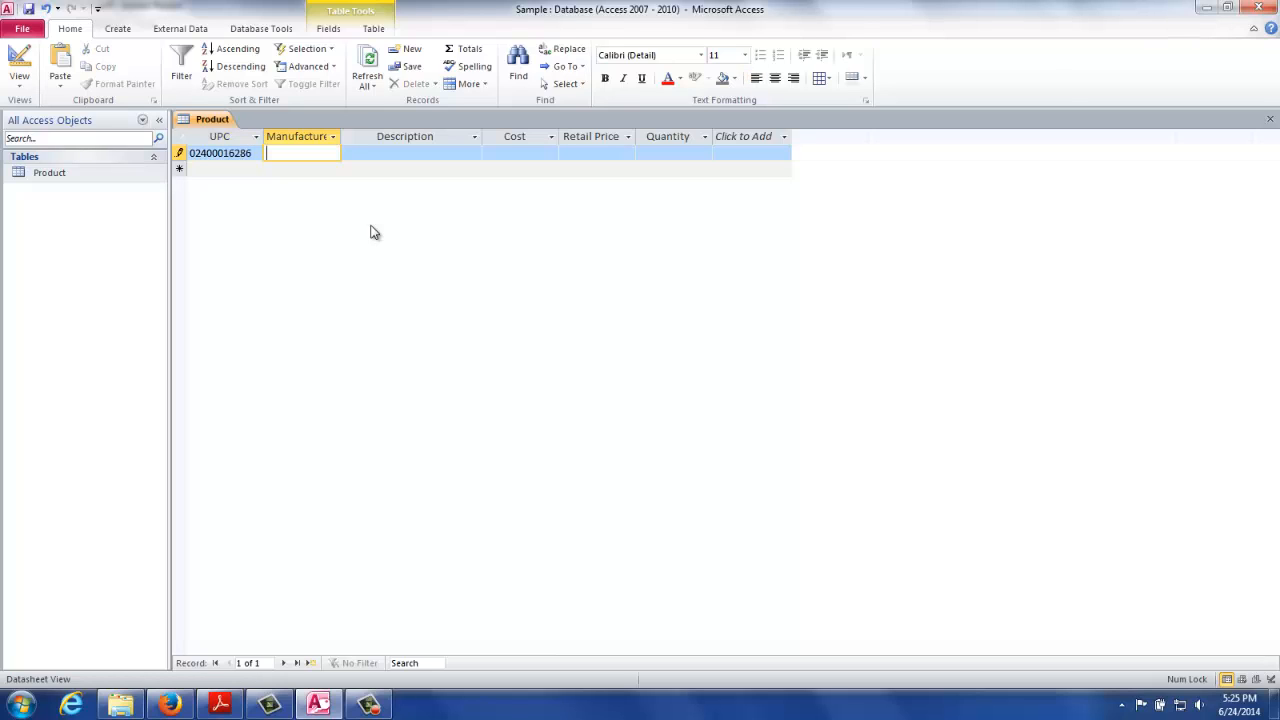
text(Delo)
key(BackSpace)
text(Monte)
key(Tab)
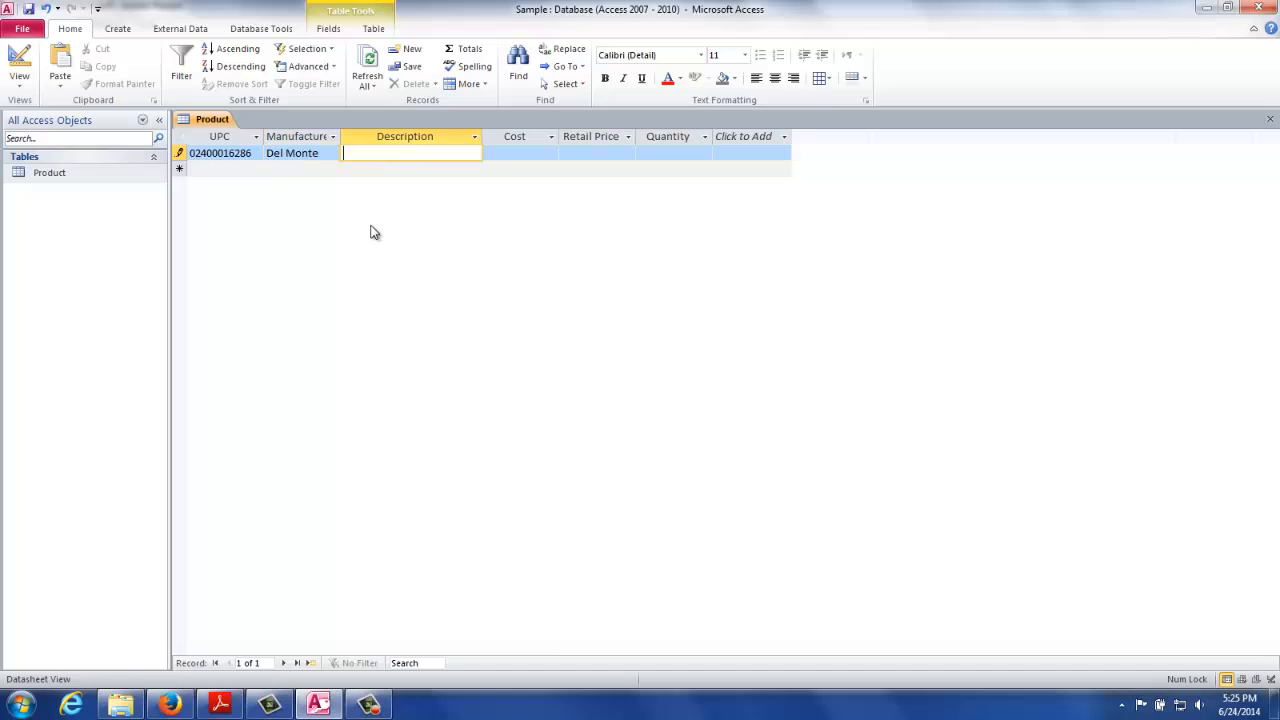
- Set the Del Monte record's description to "Blue Lake cut Green Beans" and try entering 0.1234 as its cost
text(Blue Lake cut Green Bean)
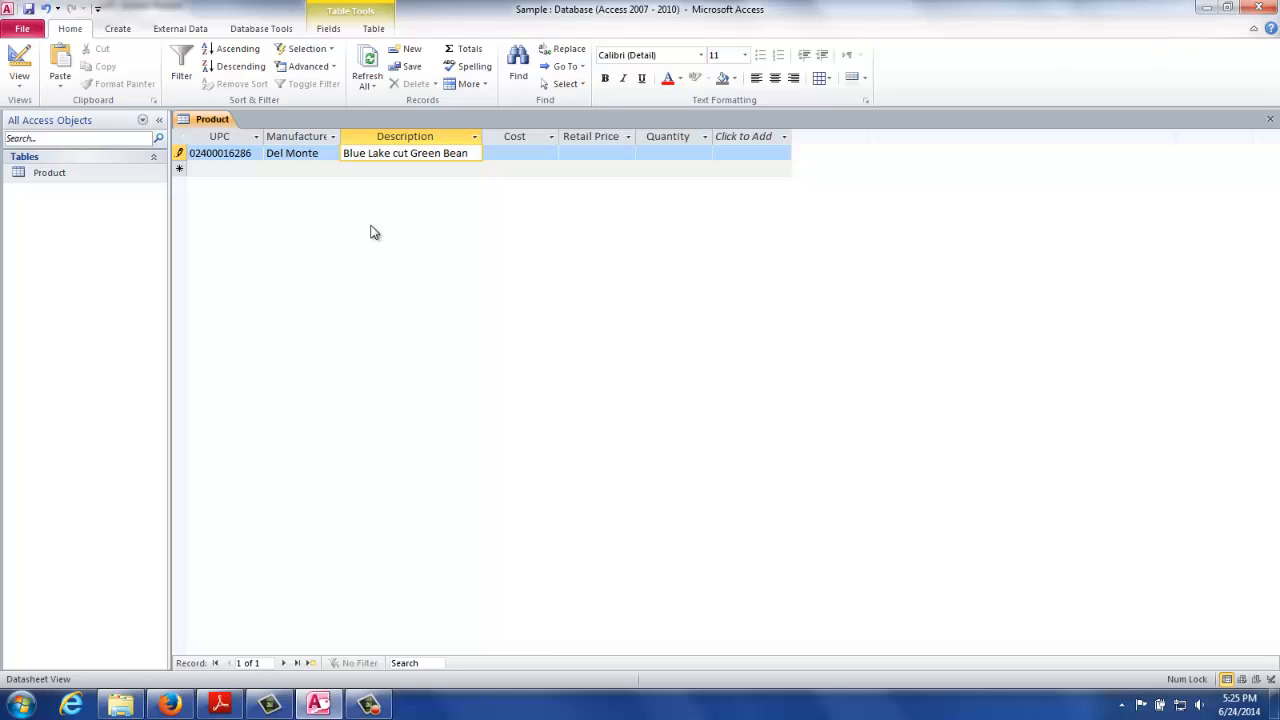
text(s)
key(Tab)
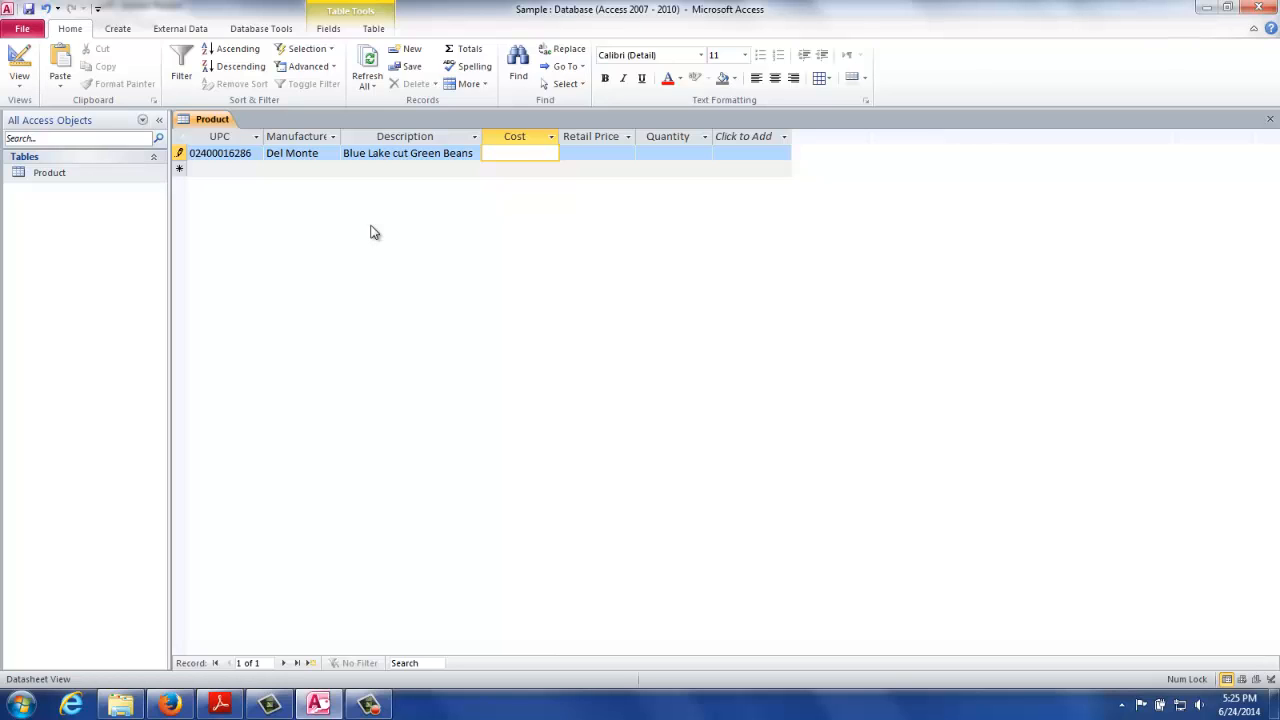
text(1234)
key(Tab)
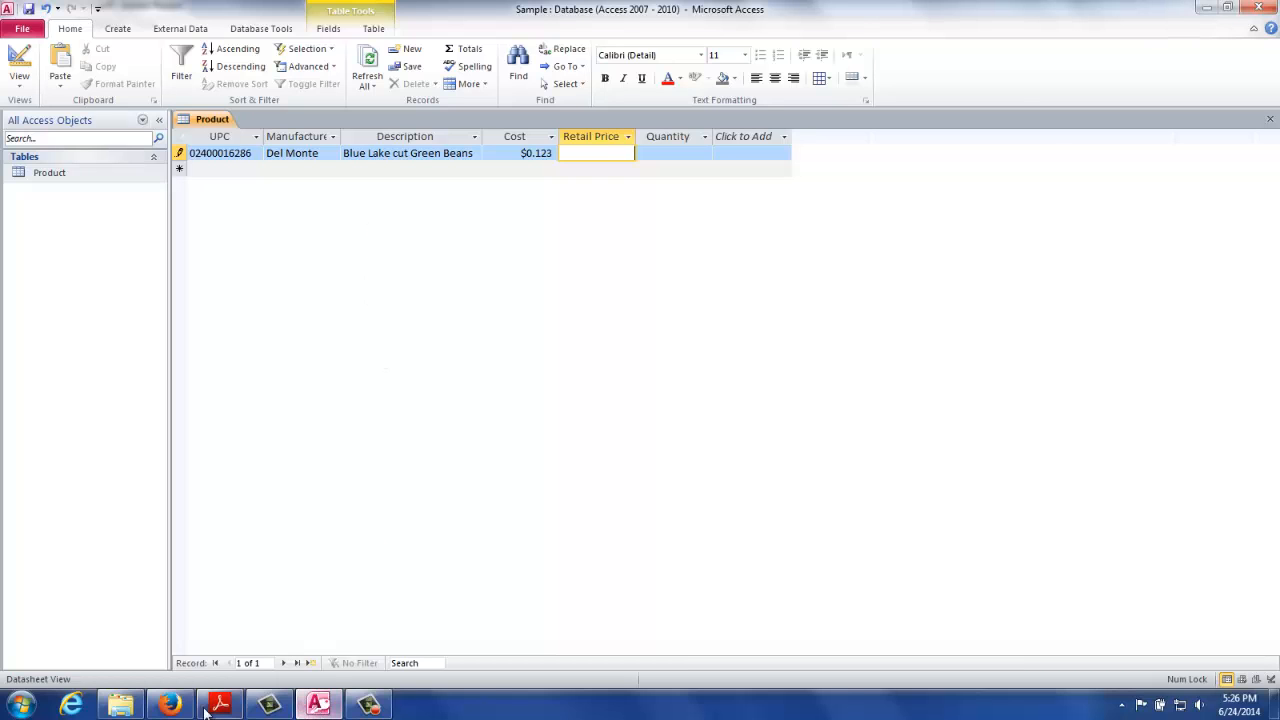
- Switch to Bugzilla in Firefox, save the changes to the bug about the UPC field, and try to view the next bug in the list
click(172, 705)
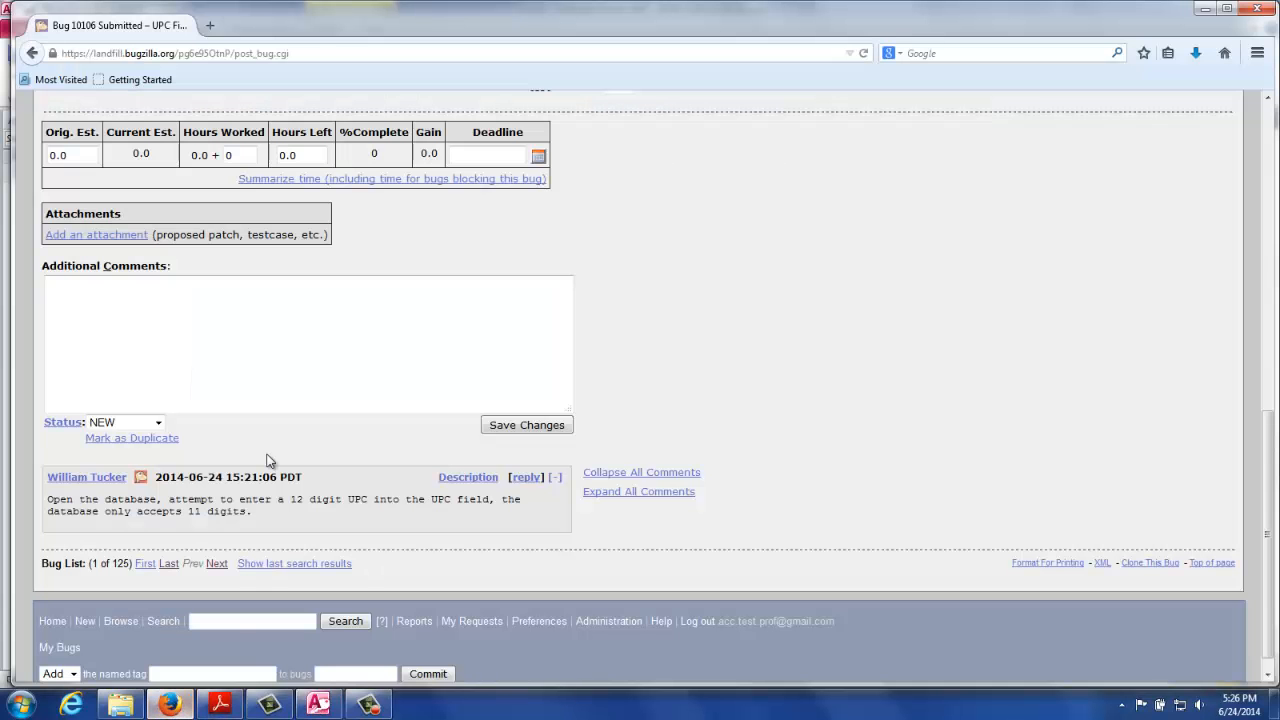
scroll(627, 267, up, 2)
scroll(627, 267, up, 10)
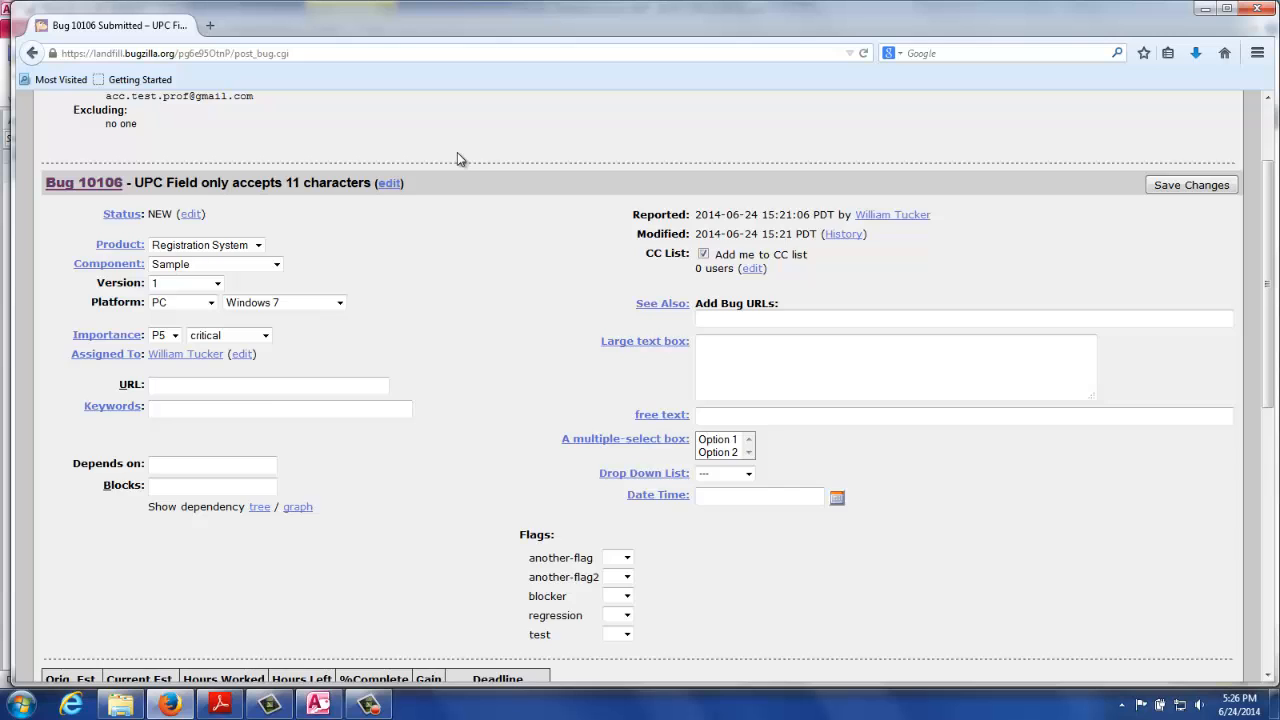
scroll(457, 158, up, 3)
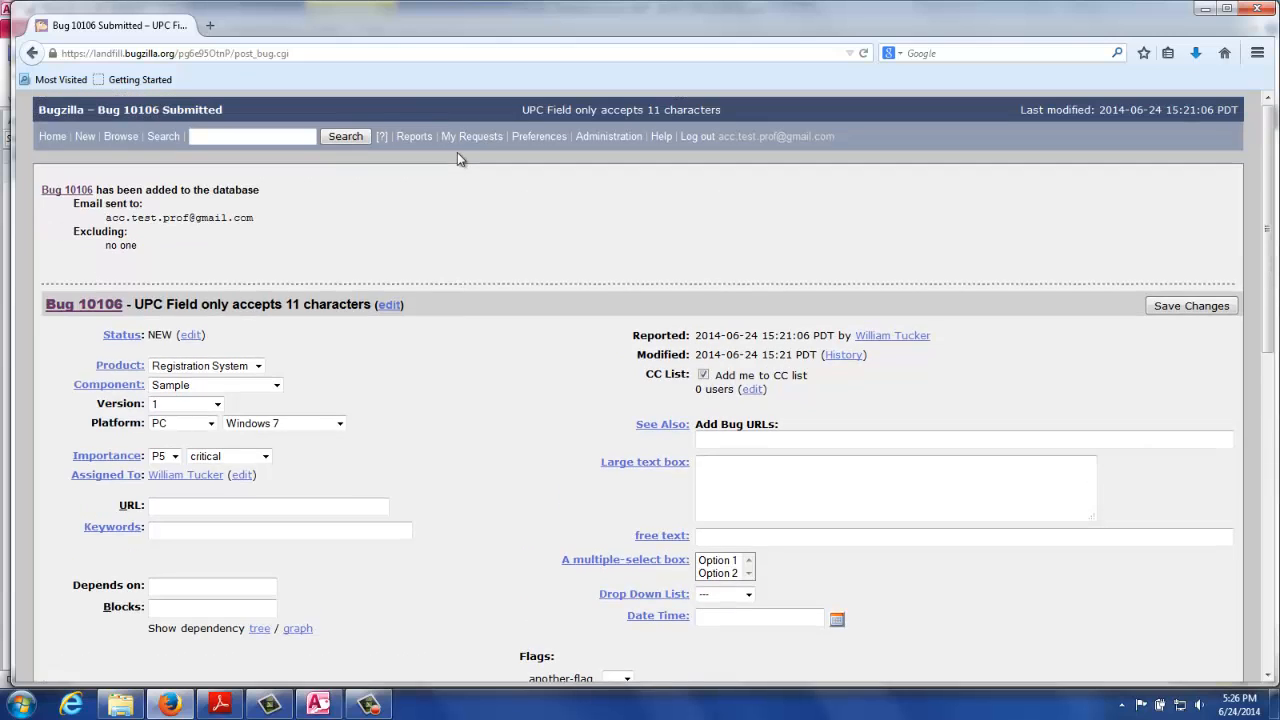
click(1217, 313)
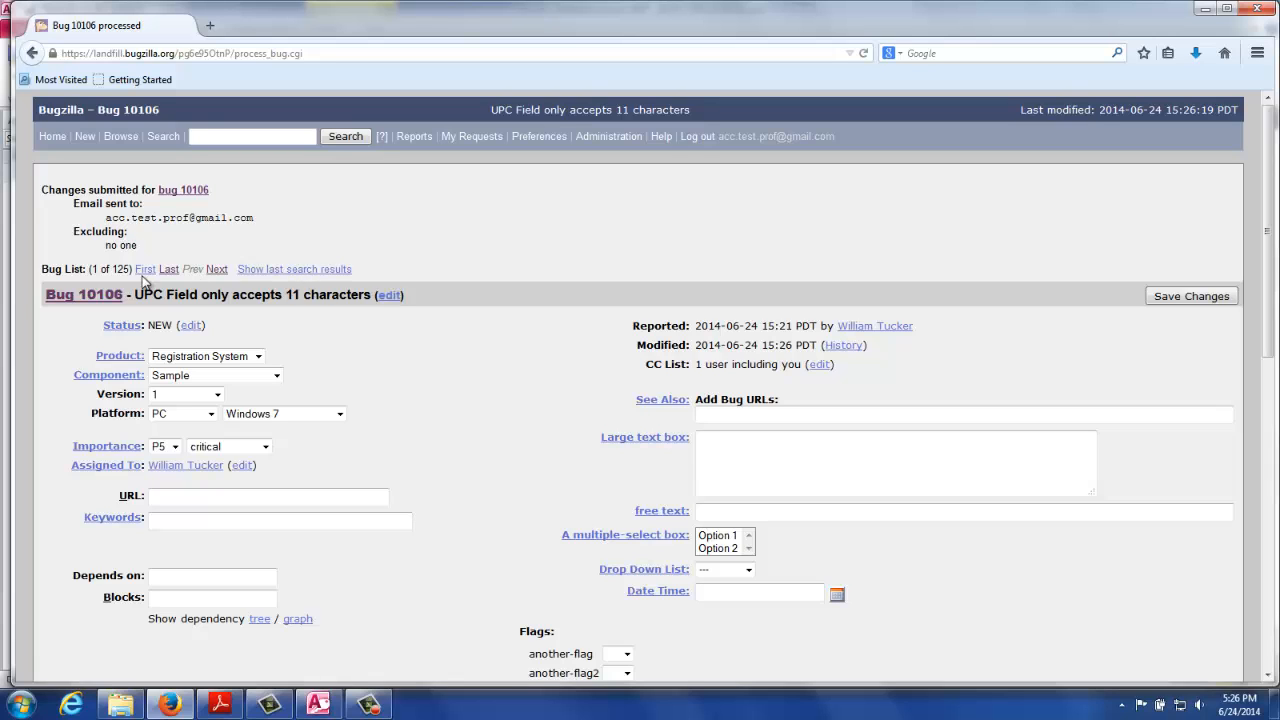
click(217, 270)
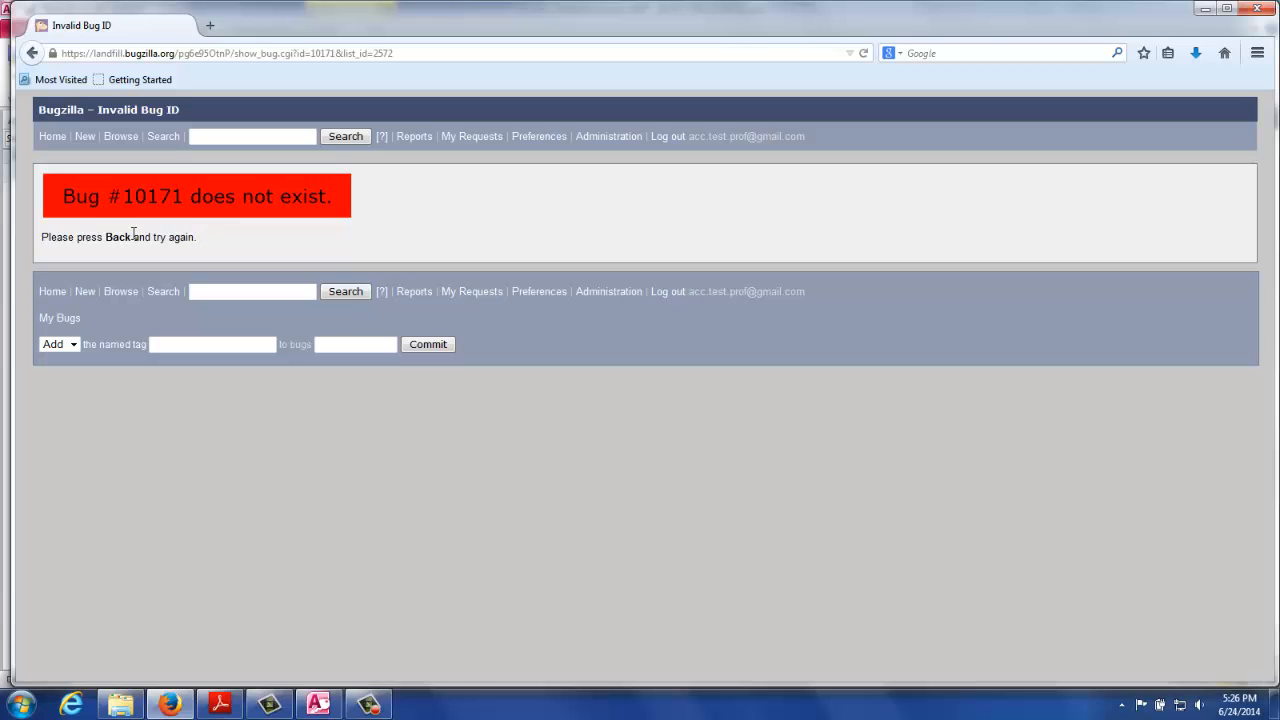
click(32, 53)
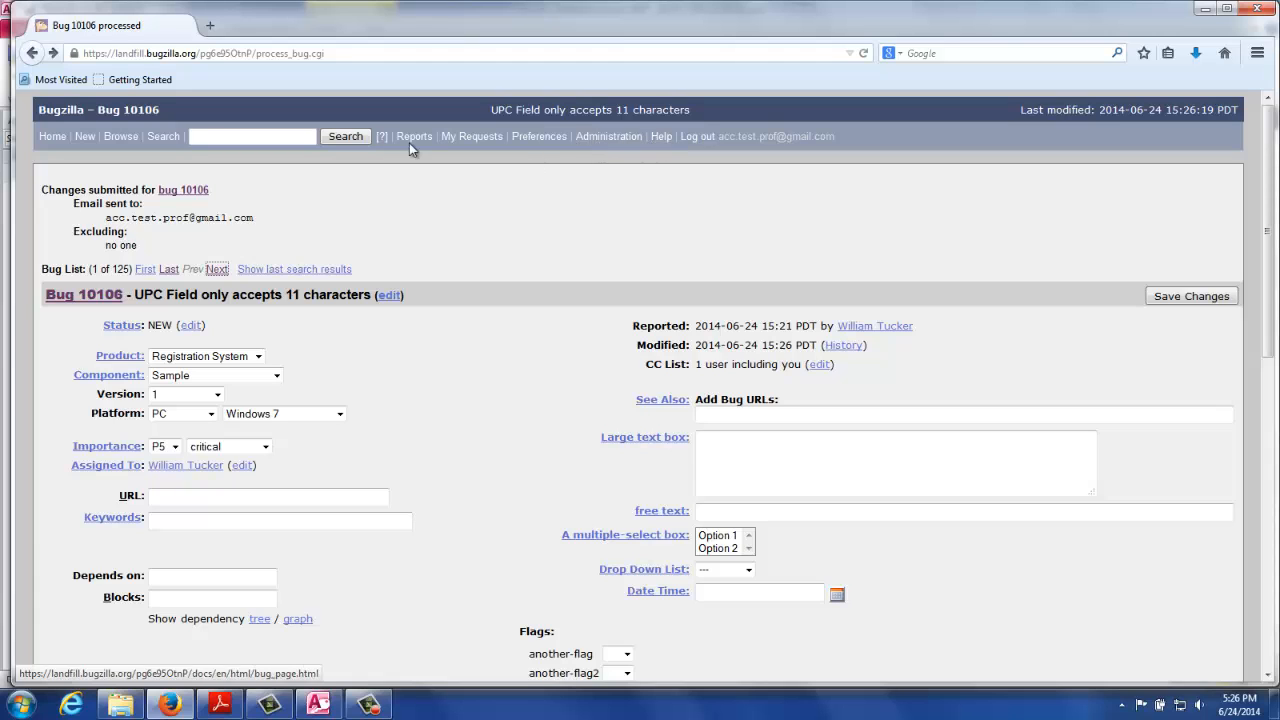
- Start a new bug for the Registration System product with component Sample and severity normal
click(86, 138)
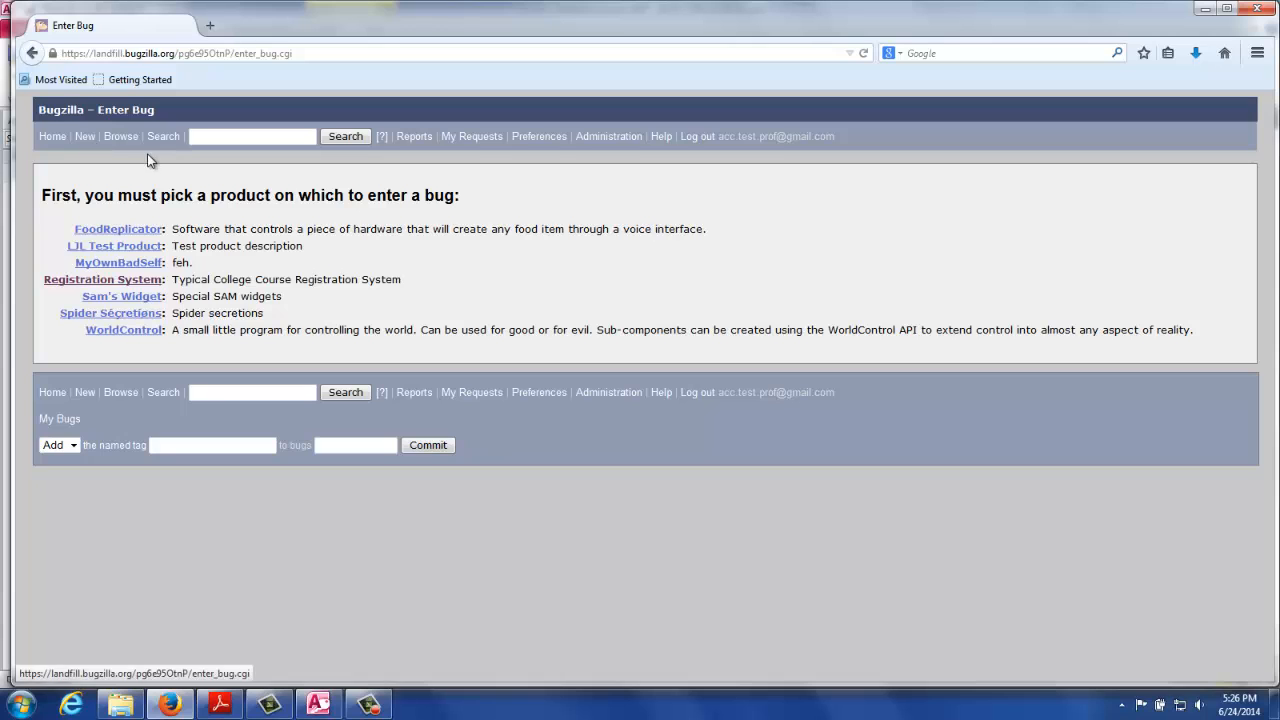
click(101, 286)
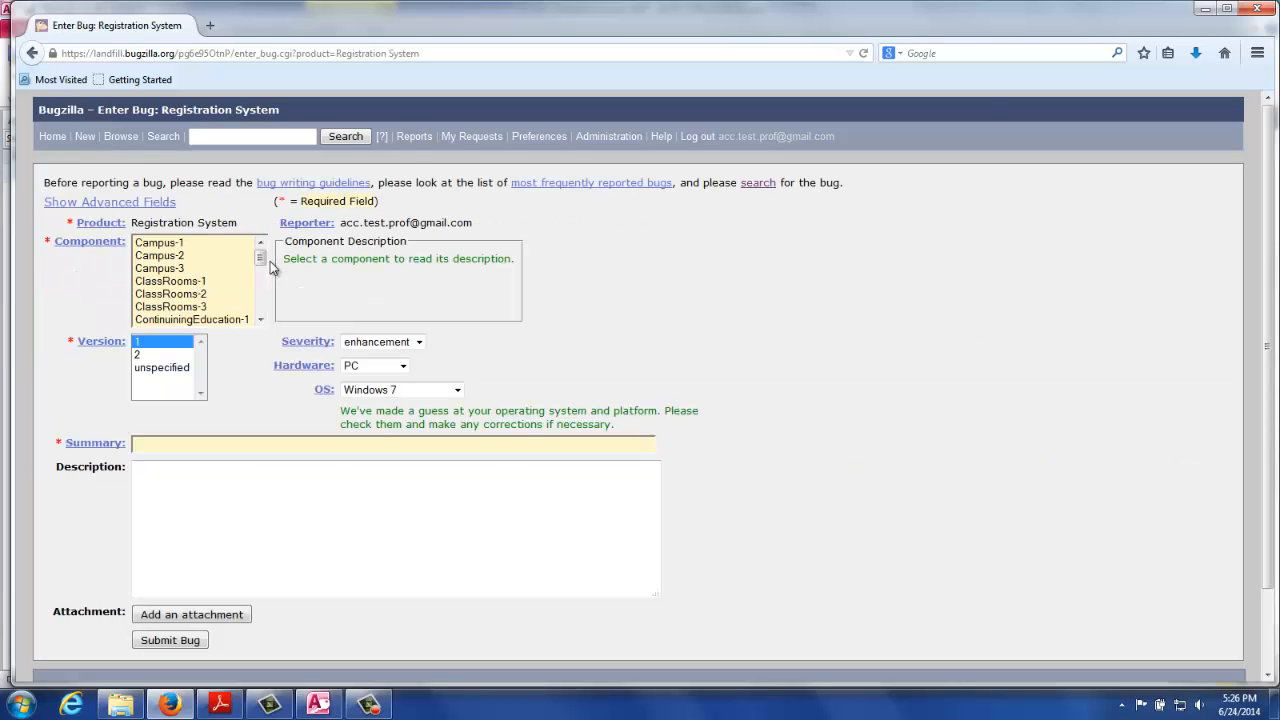
scroll(258, 293, down, 5)
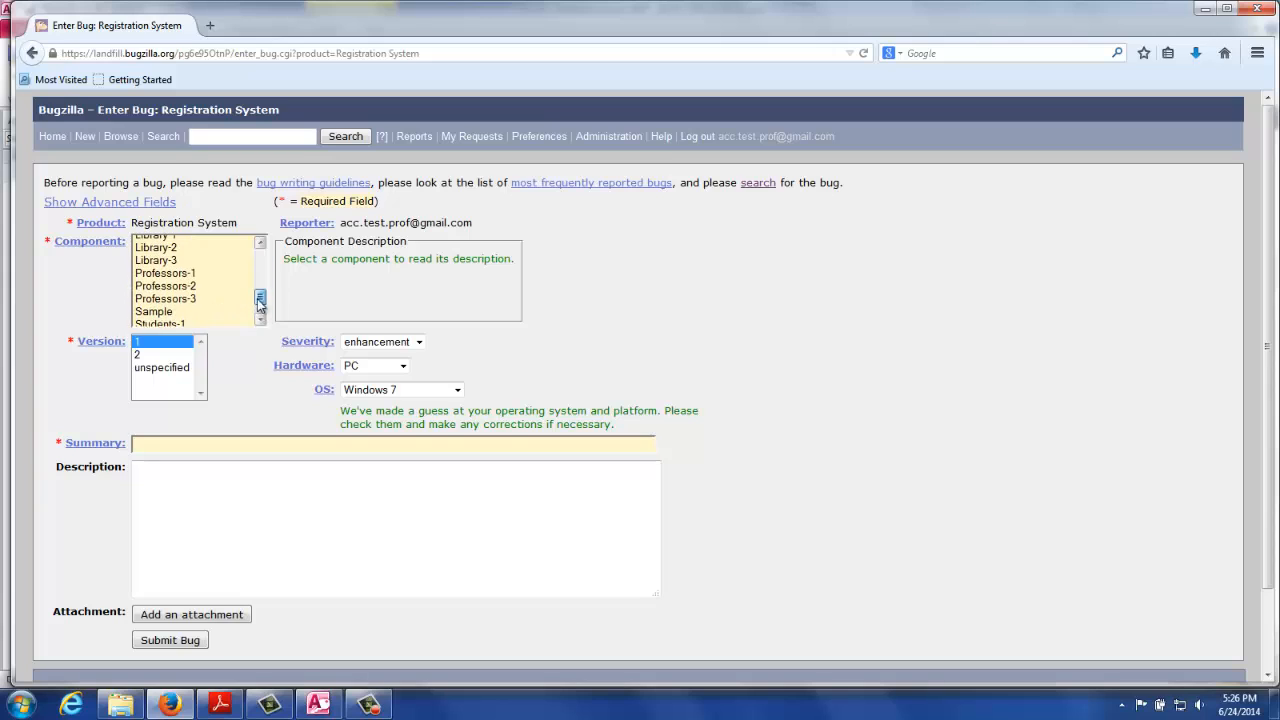
click(163, 316)
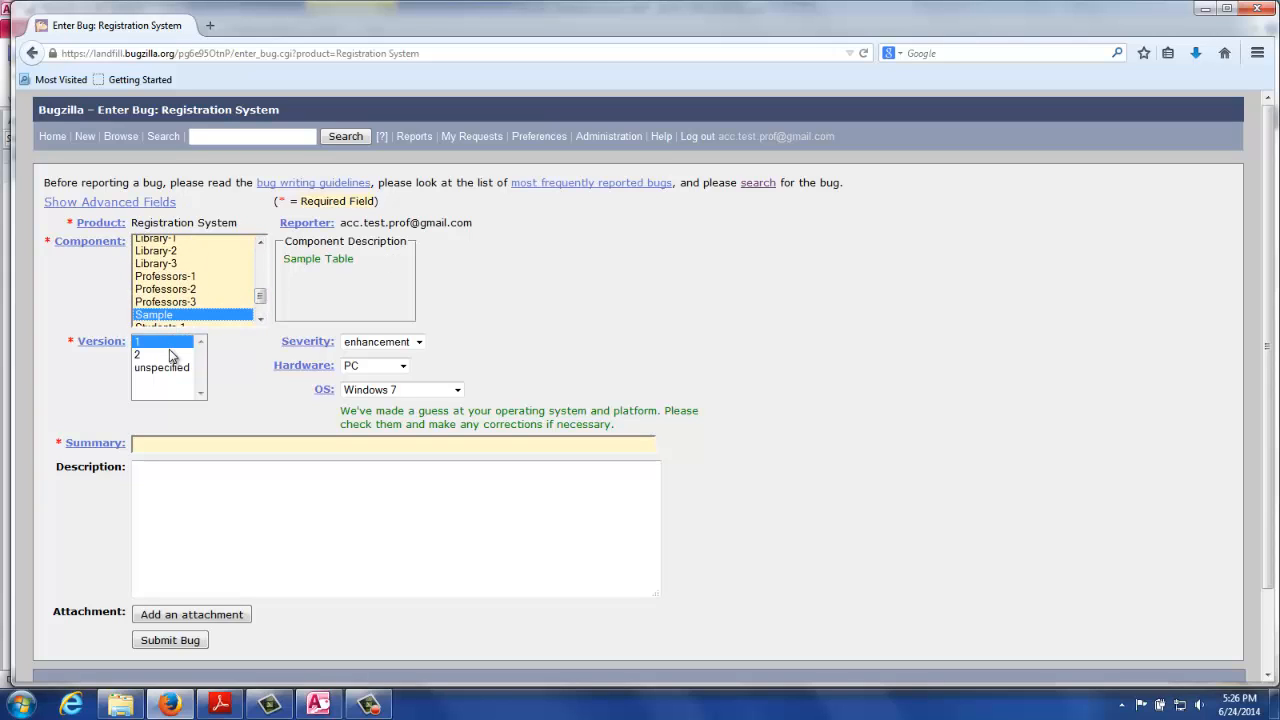
click(418, 341)
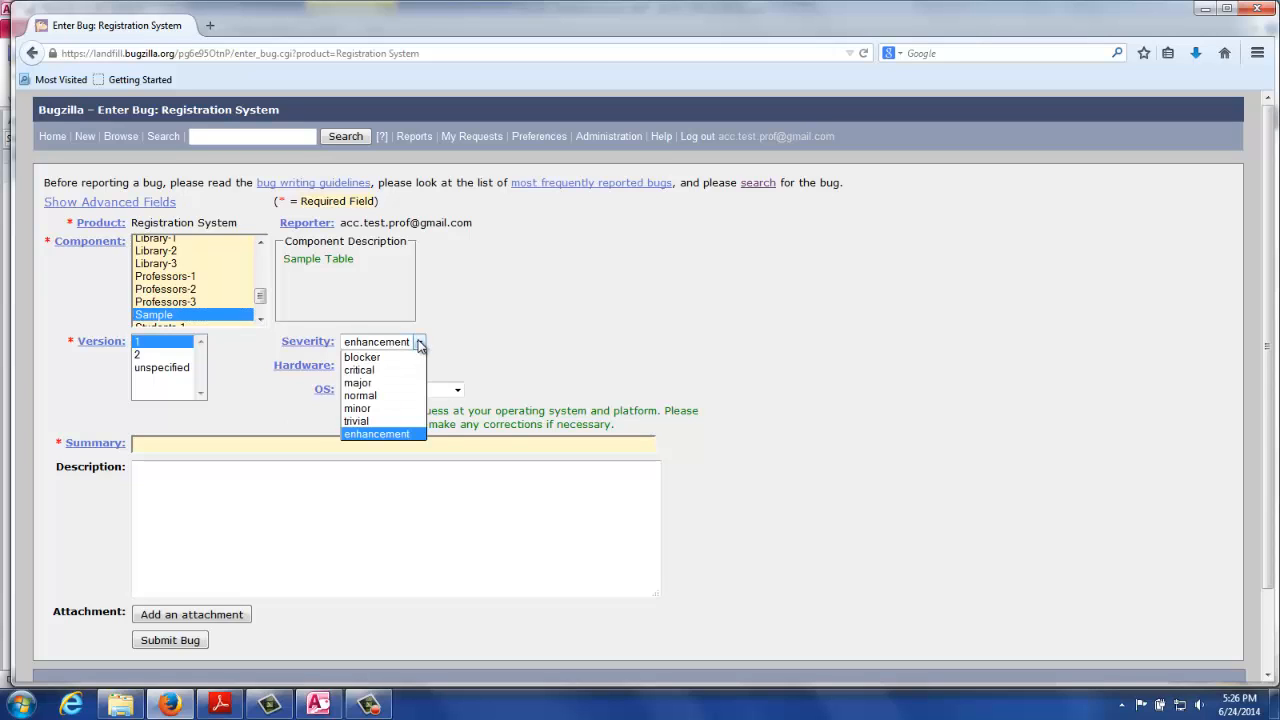
click(375, 397)
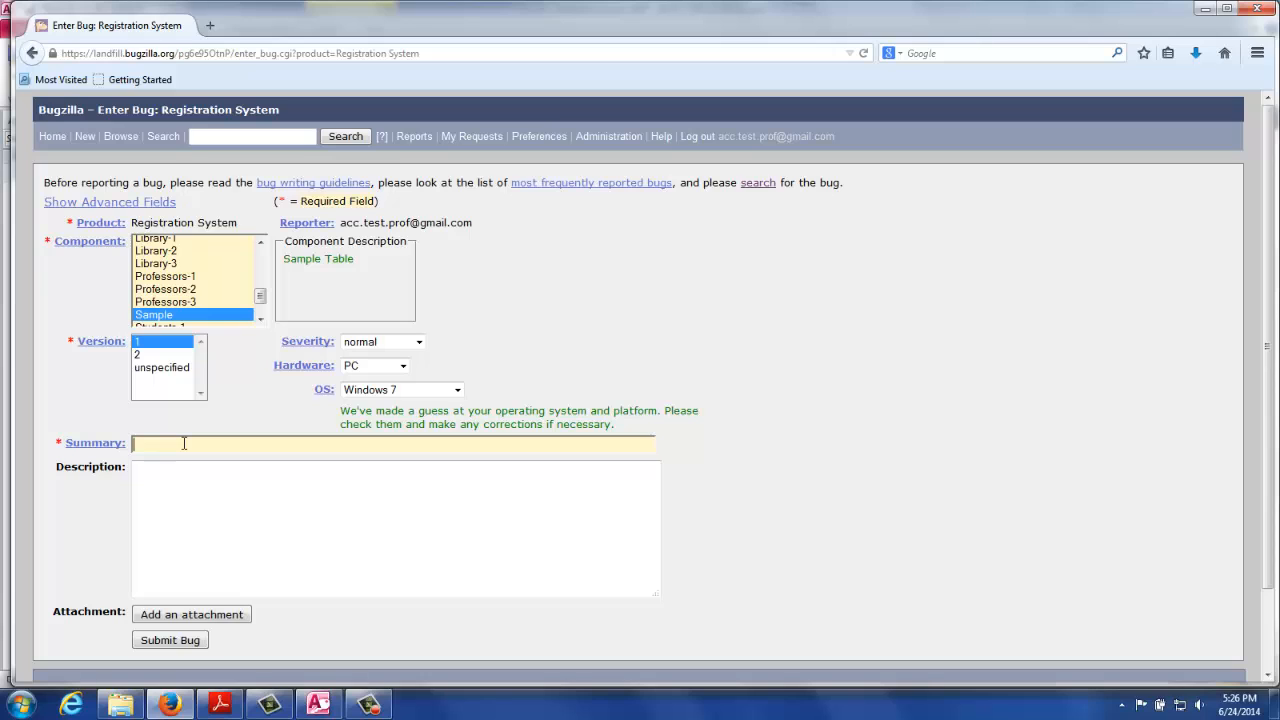
- Set the bug's summary to "Cost Field only display 3 decimal places but will accept more"
click(184, 443)
text(Cost Field, only)
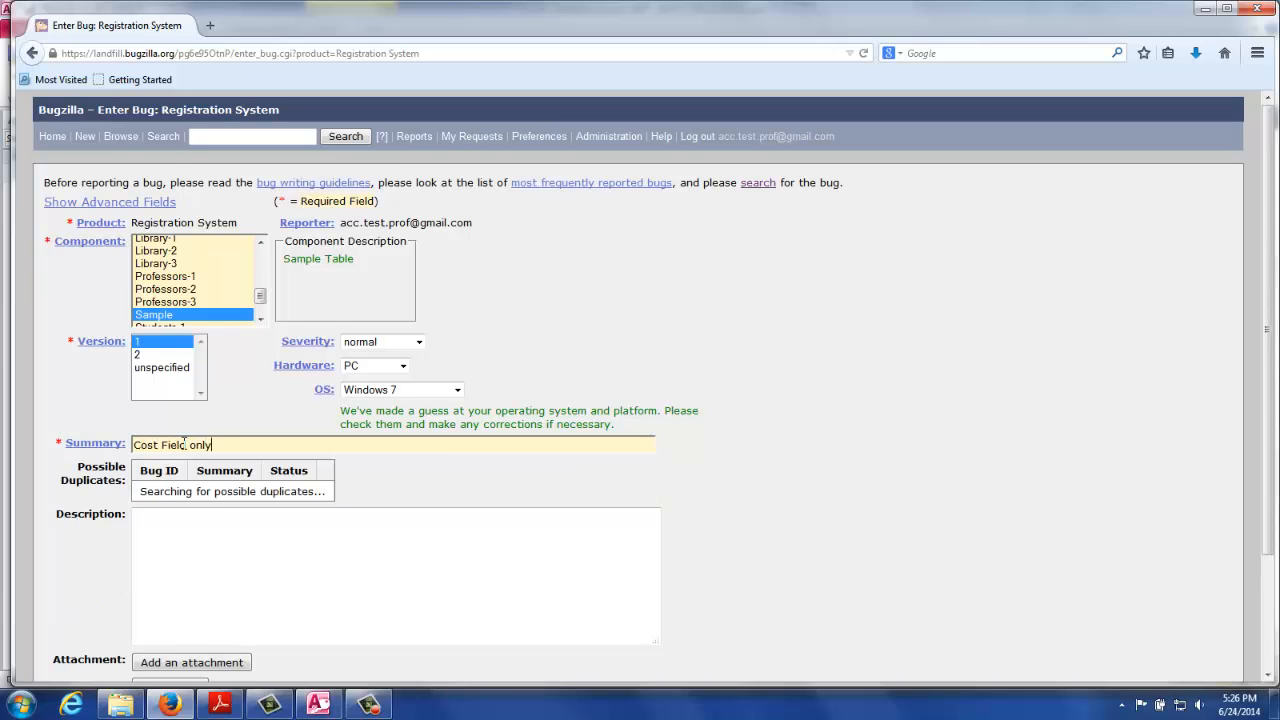
text( display 3)
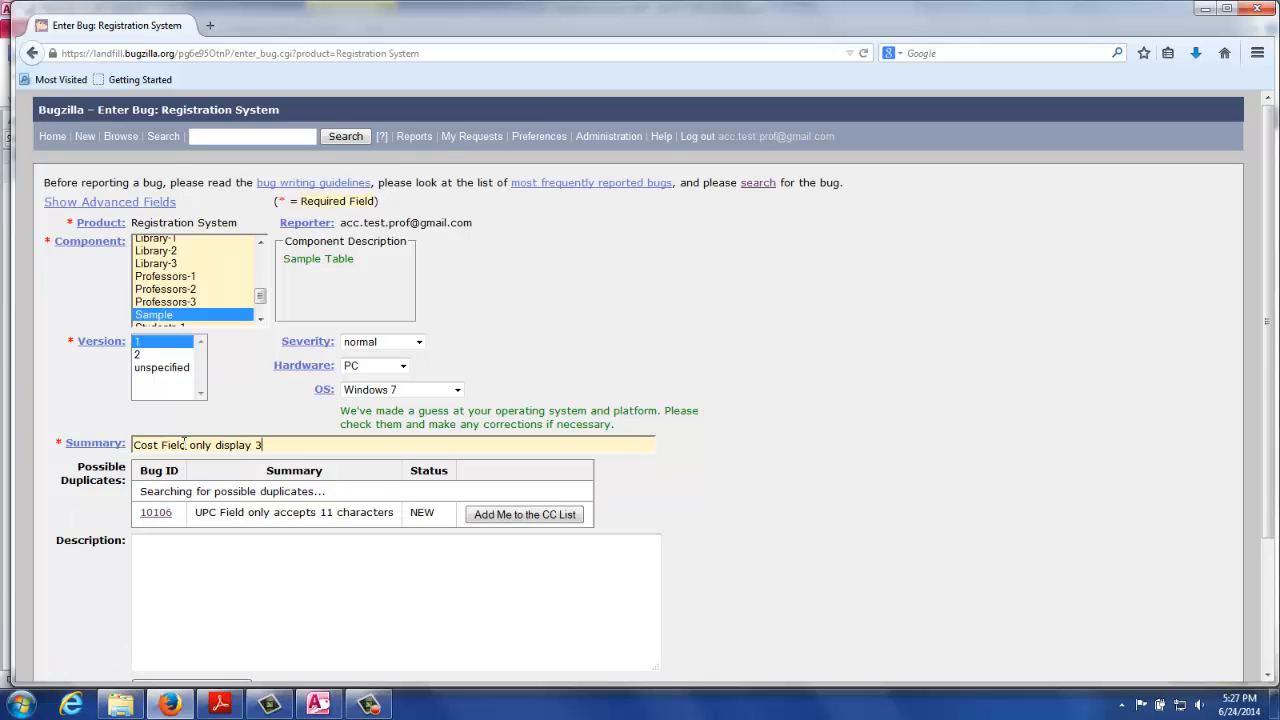
text( decimal place)
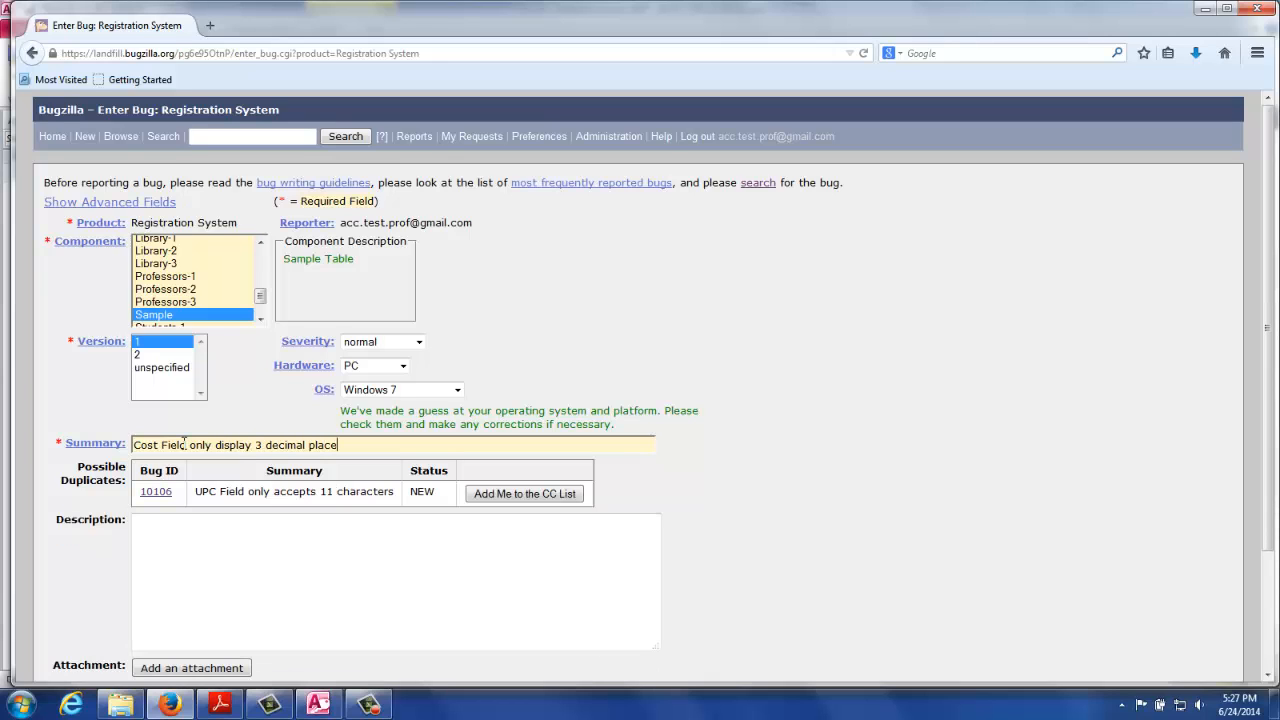
text(s but will accept more)
- Describe the bug as "Entering .1234 in the cost field, but only .123 is shown in the database." and submit it
click(150, 544)
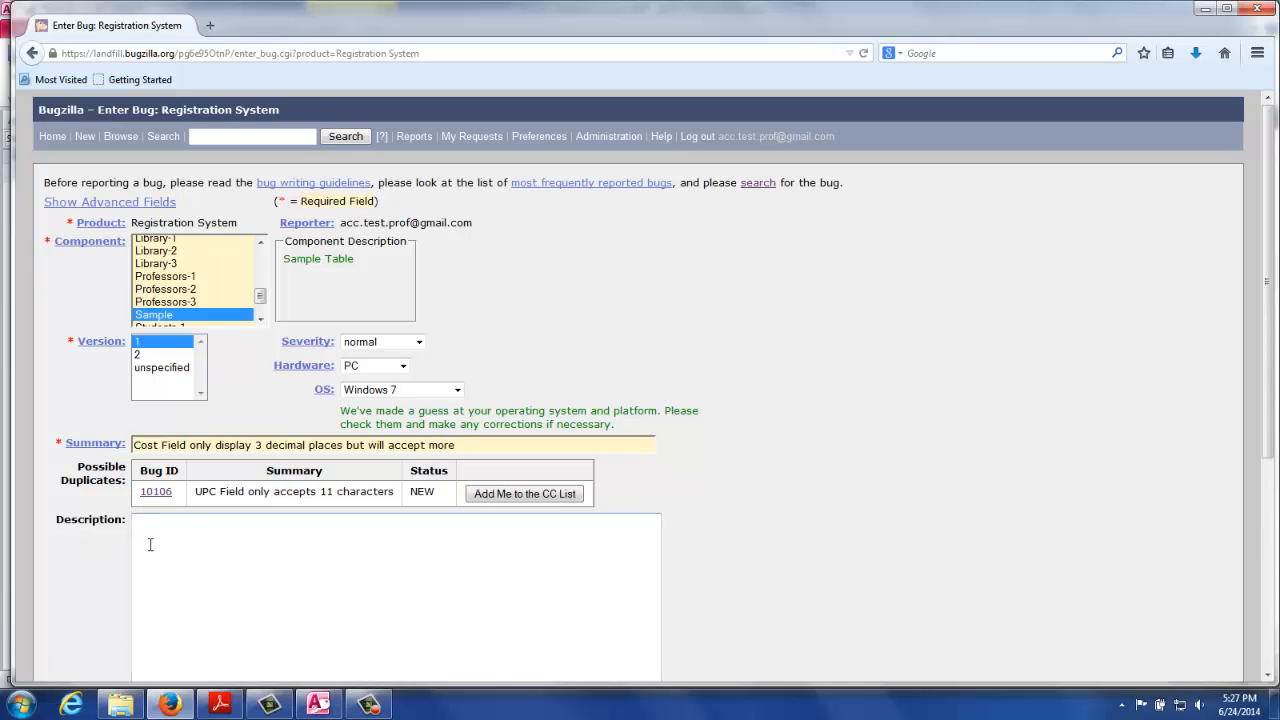
text(Entering .1234 in the cost filed, but only .12)
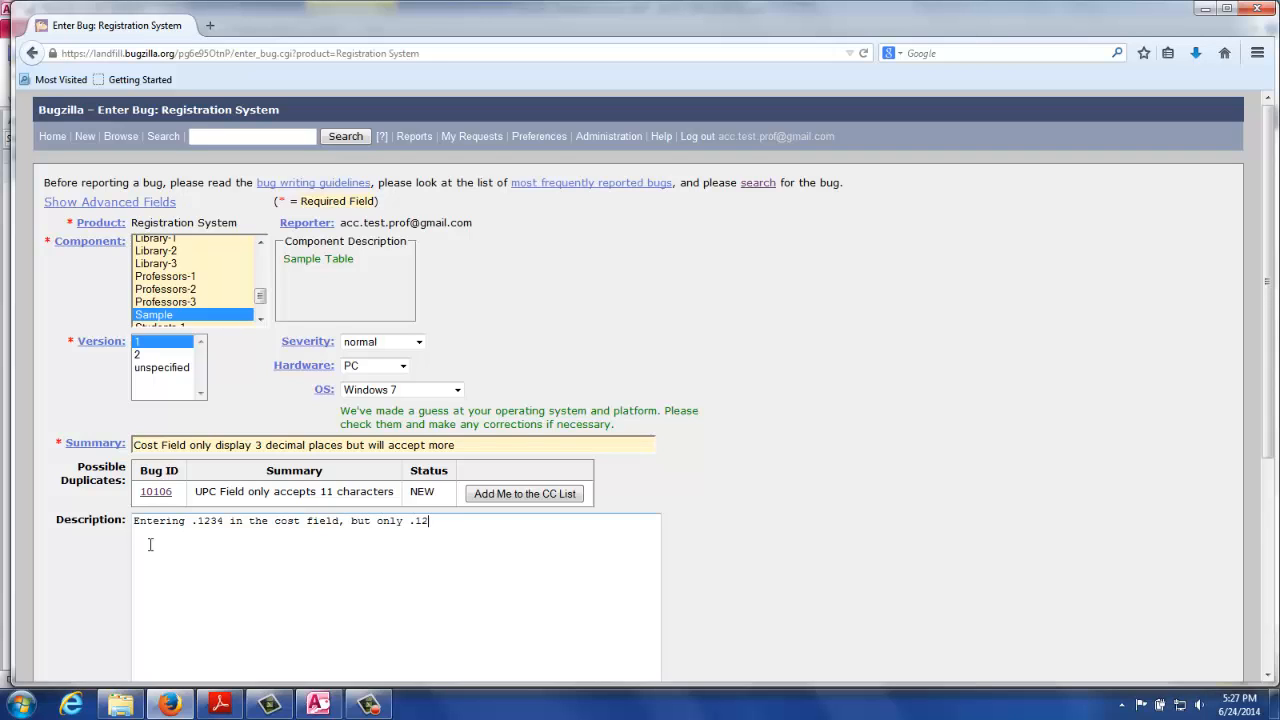
text(3 is shown in the database.)
scroll(174, 567, down, 5)
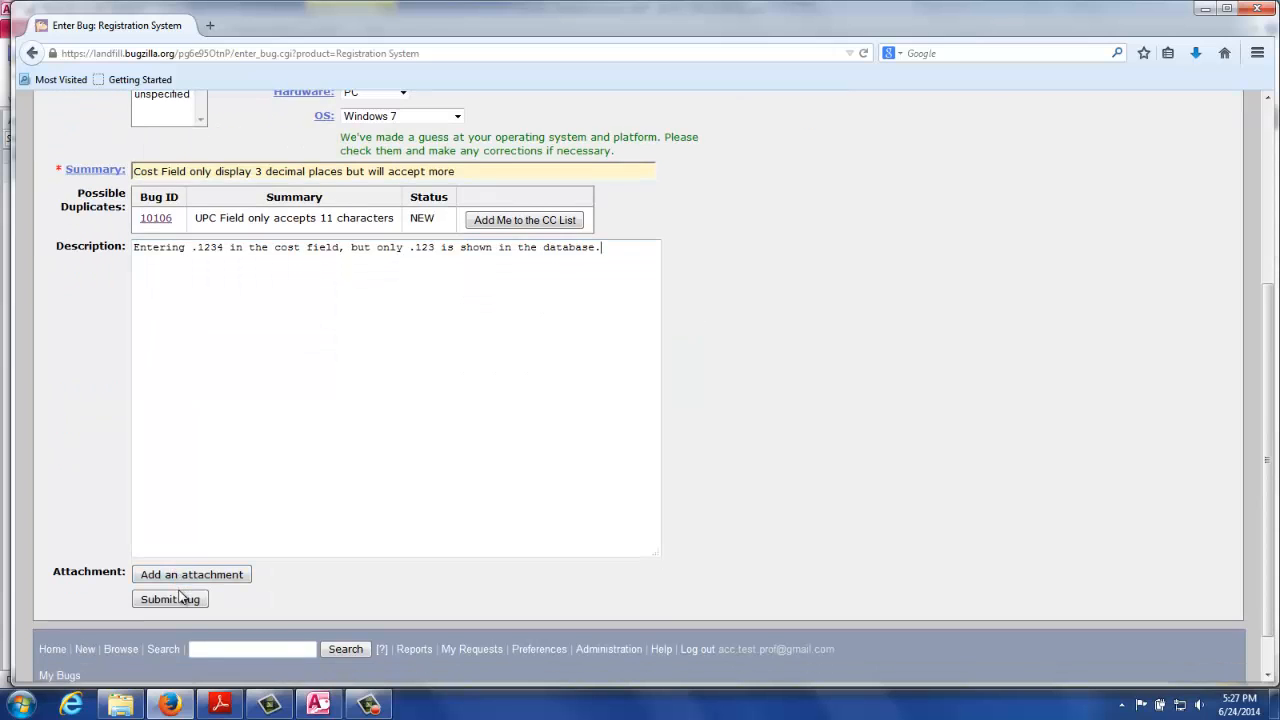
click(186, 602)
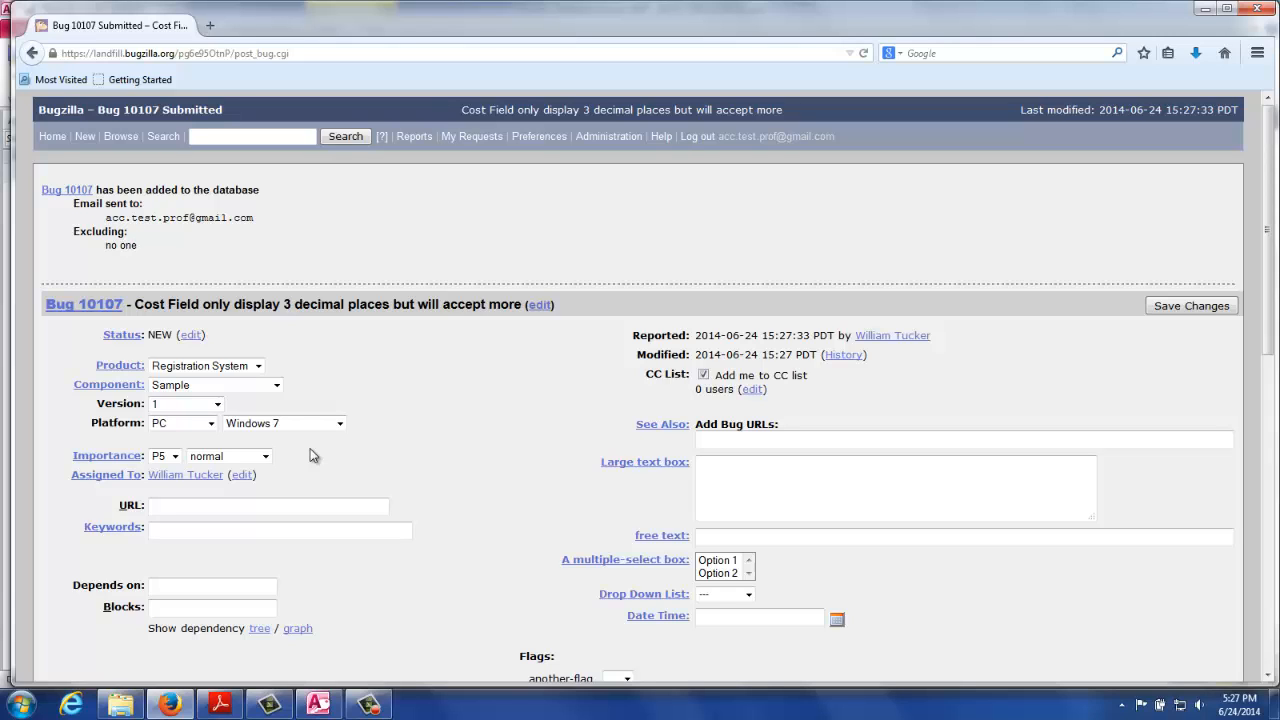
- Switch to Access and set the Del Monte record's cost to 0.175 and its retail price to 0.12
mouse_move(320, 708)
click(334, 514)
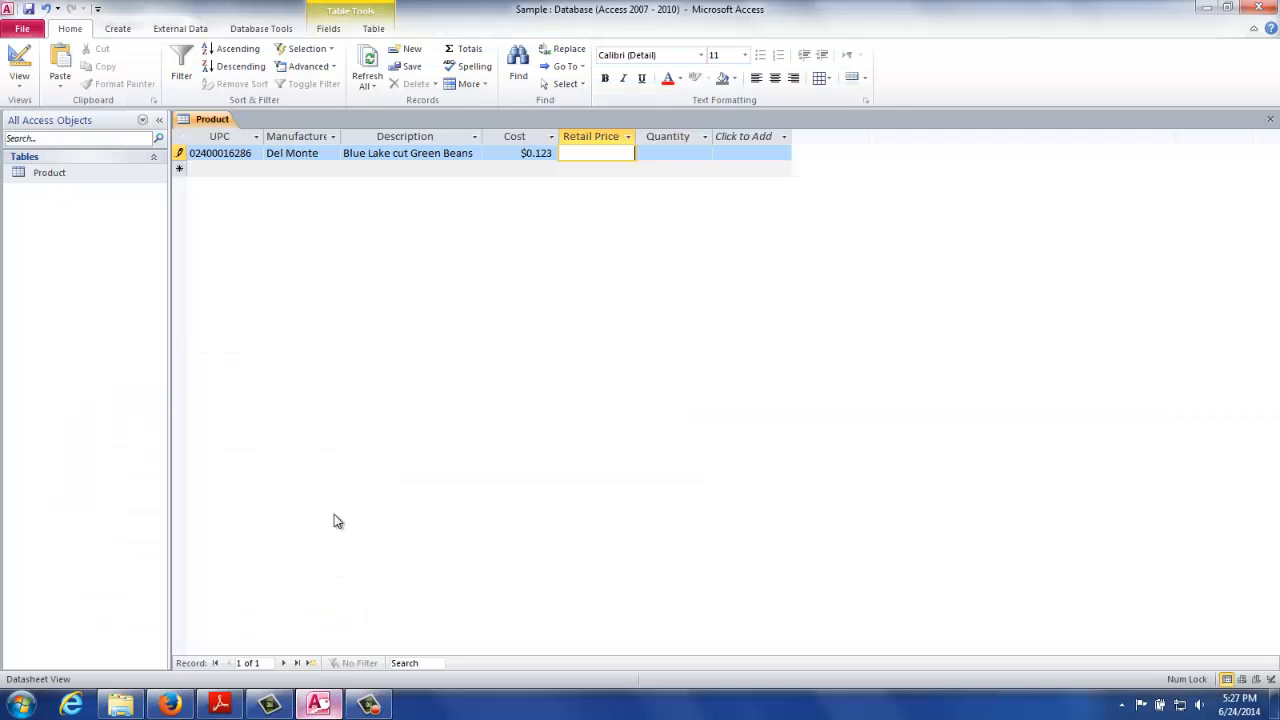
click(177, 164)
click(600, 384)
click(519, 153)
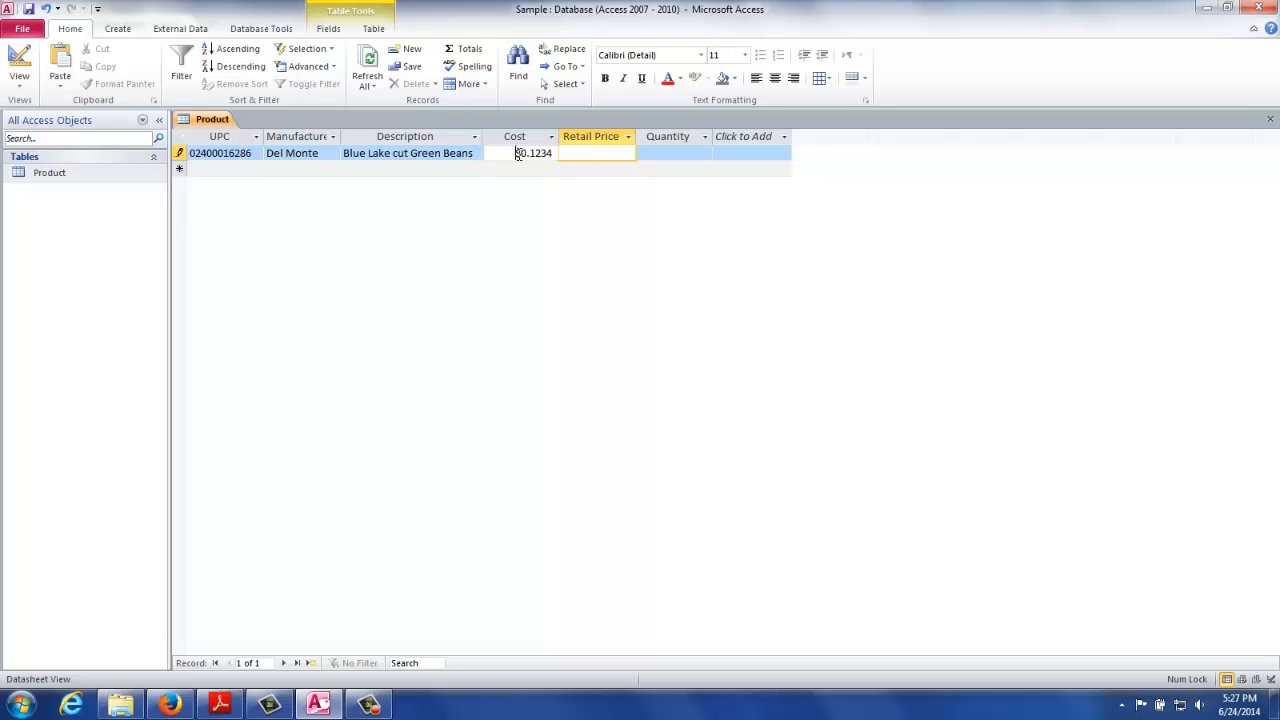
drag(519, 153, 558, 153)
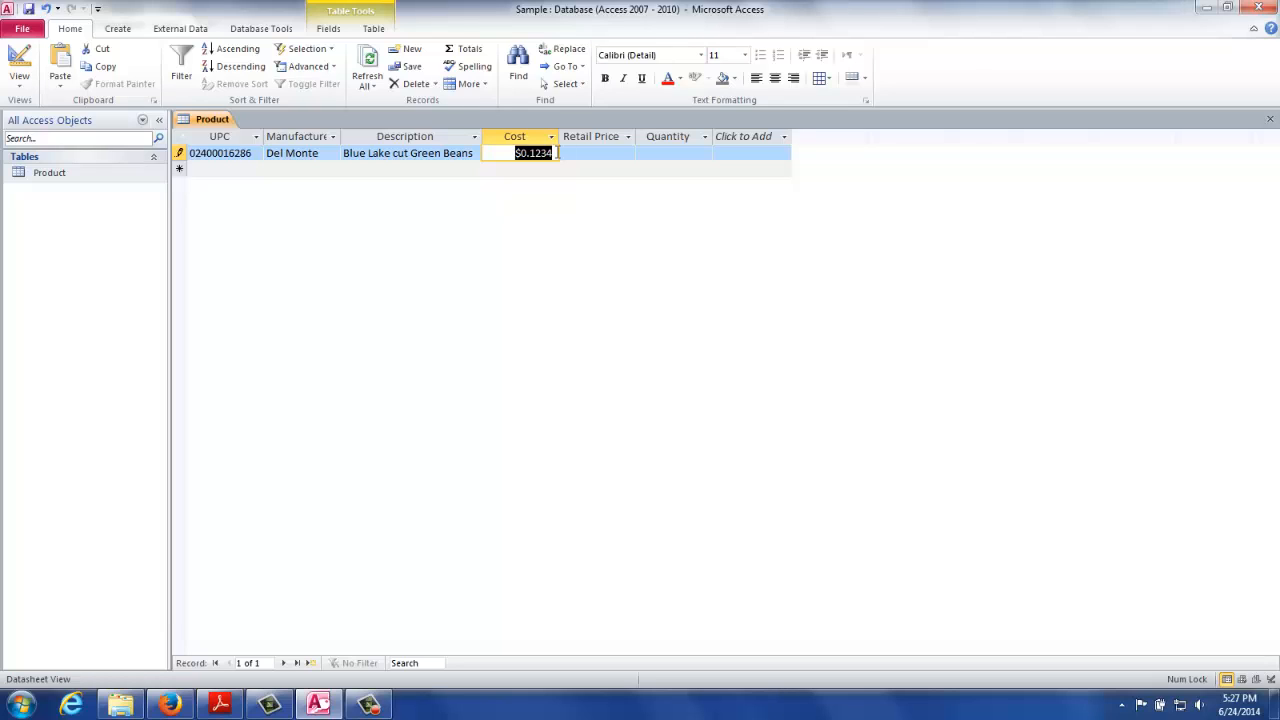
text(.175)
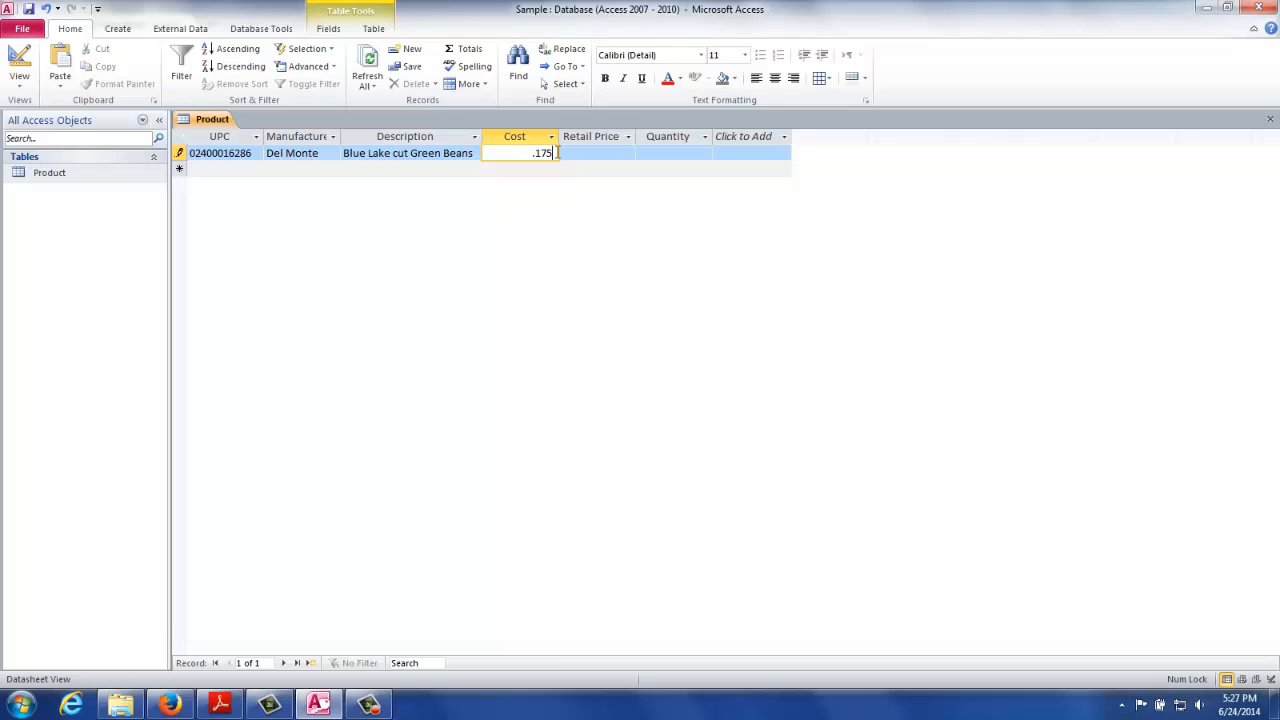
key(Tab)
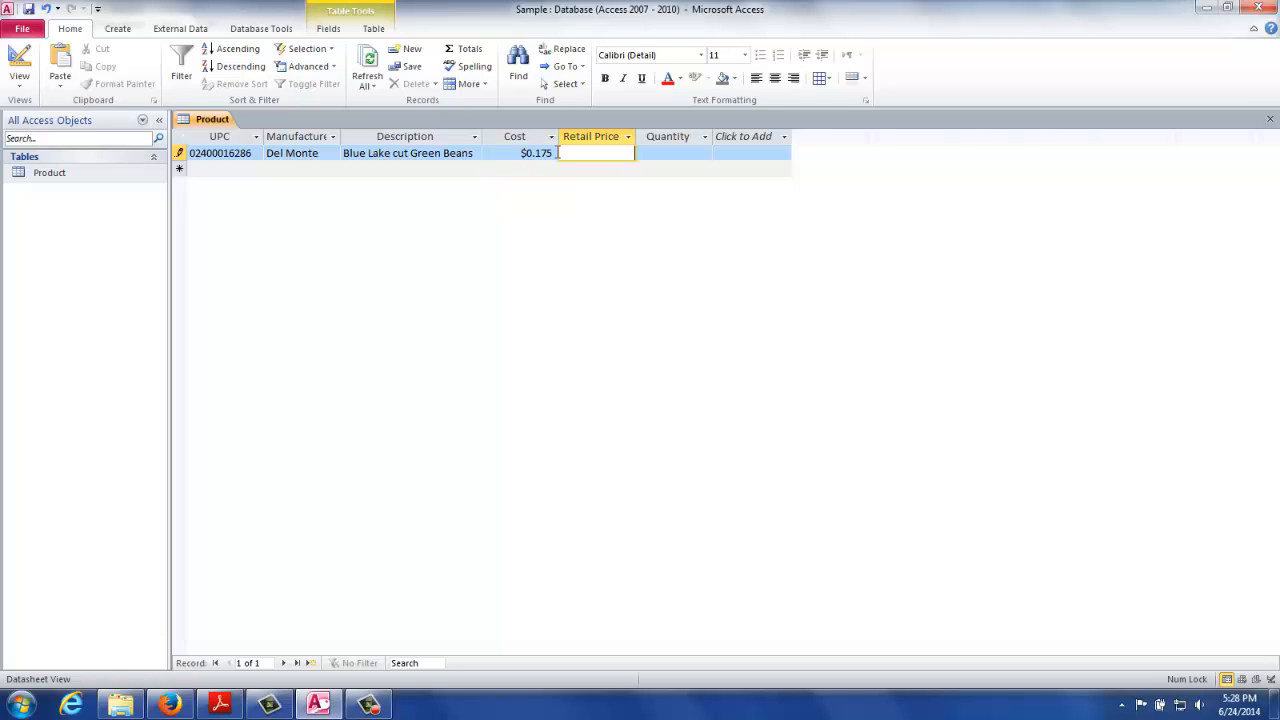
text(.12)
key(Tab)
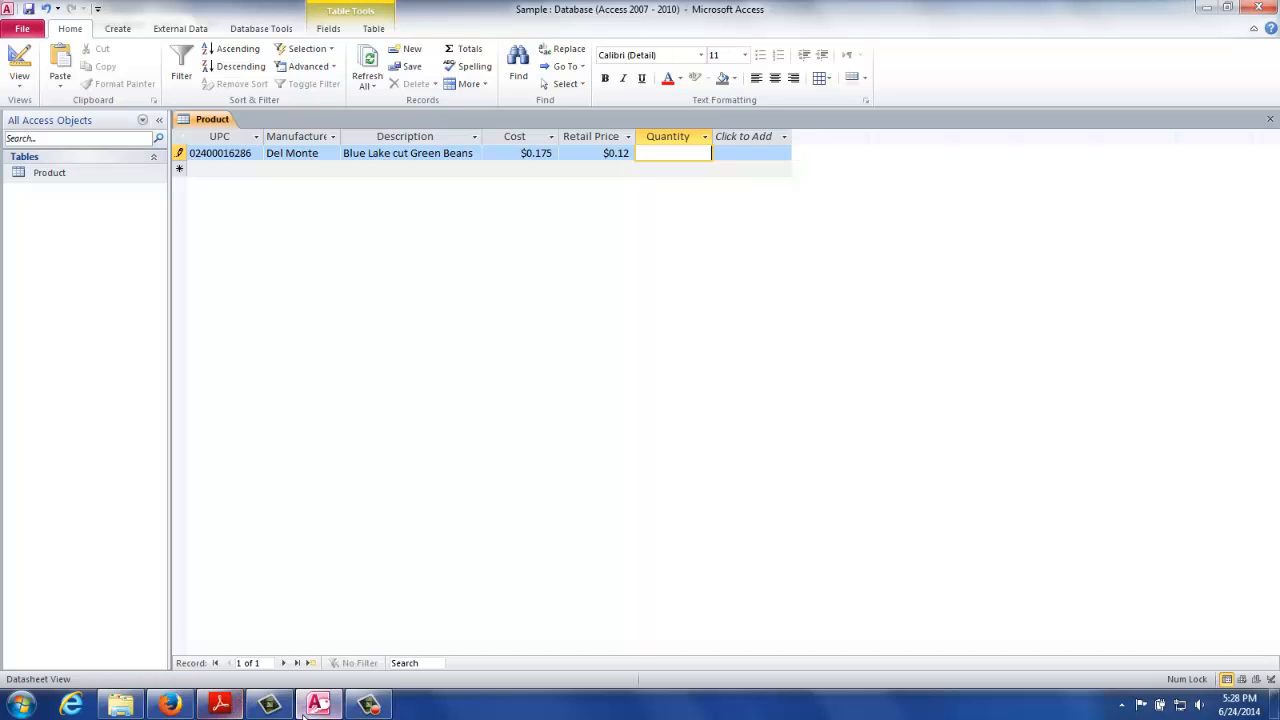
- Switch back to Bugzilla and start another Registration System bug with the component Sample
click(171, 706)
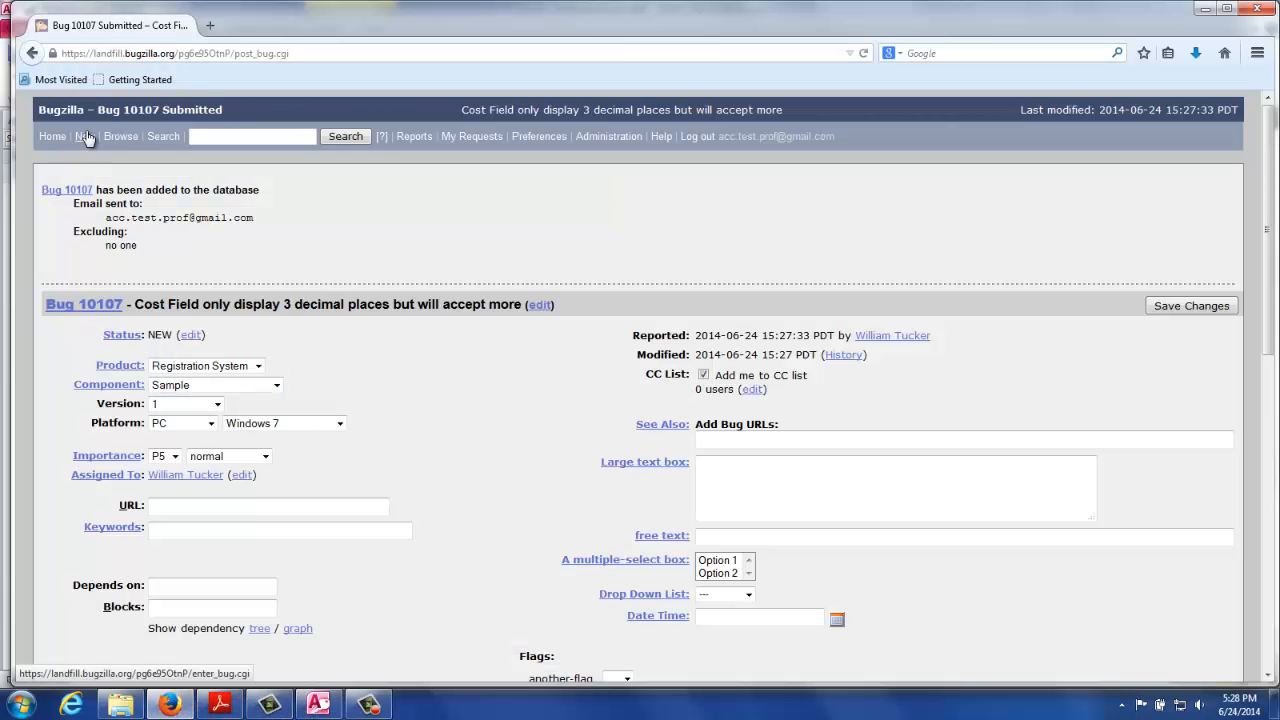
click(86, 138)
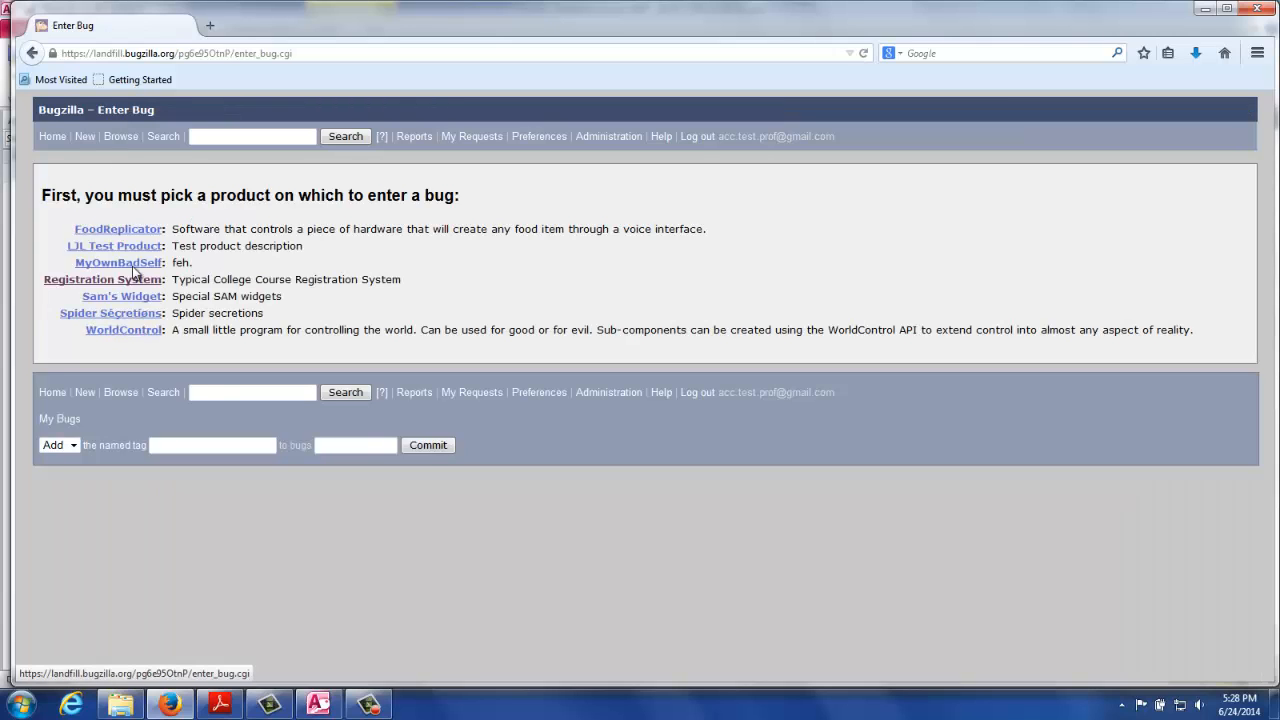
click(135, 281)
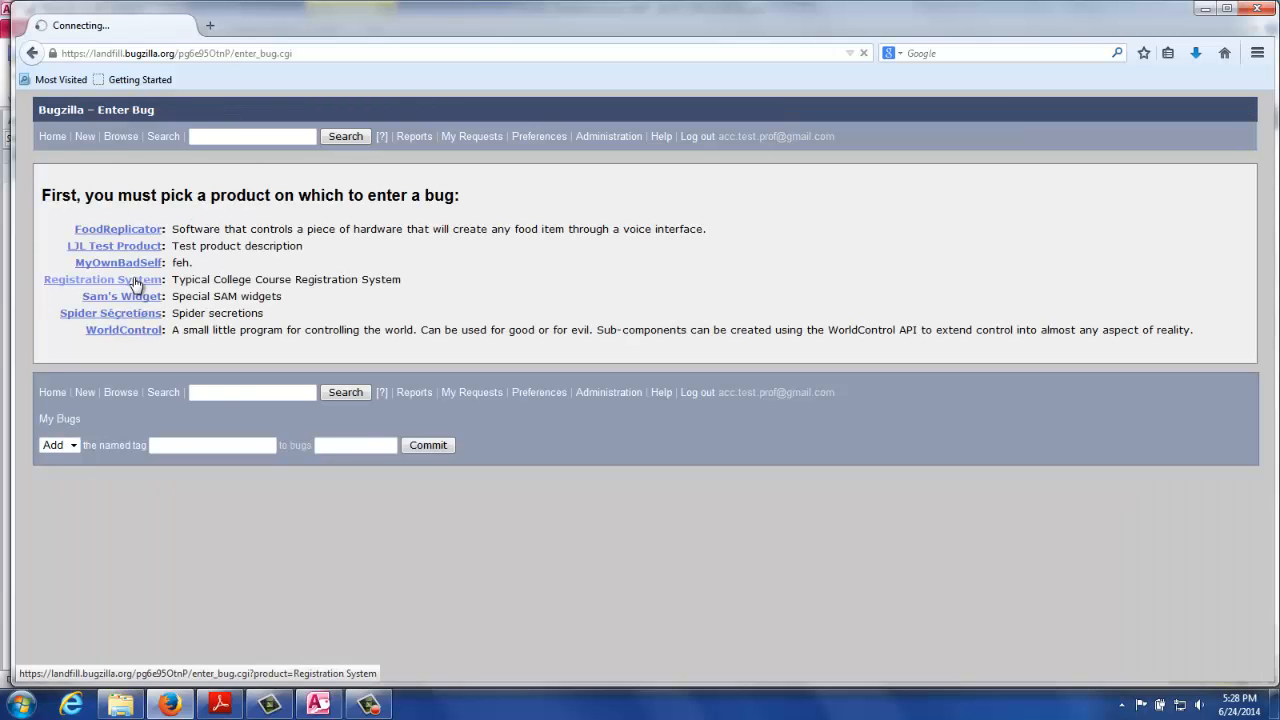
scroll(263, 291, down, 1)
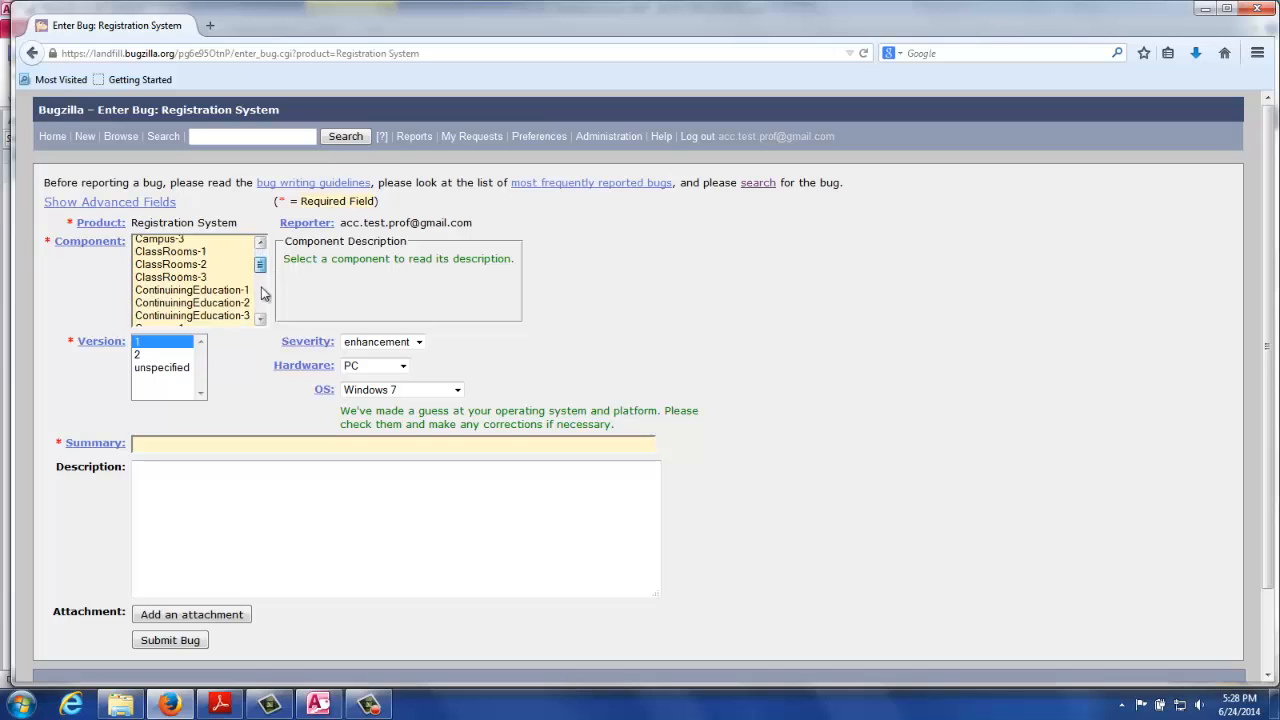
scroll(263, 291, down, 2)
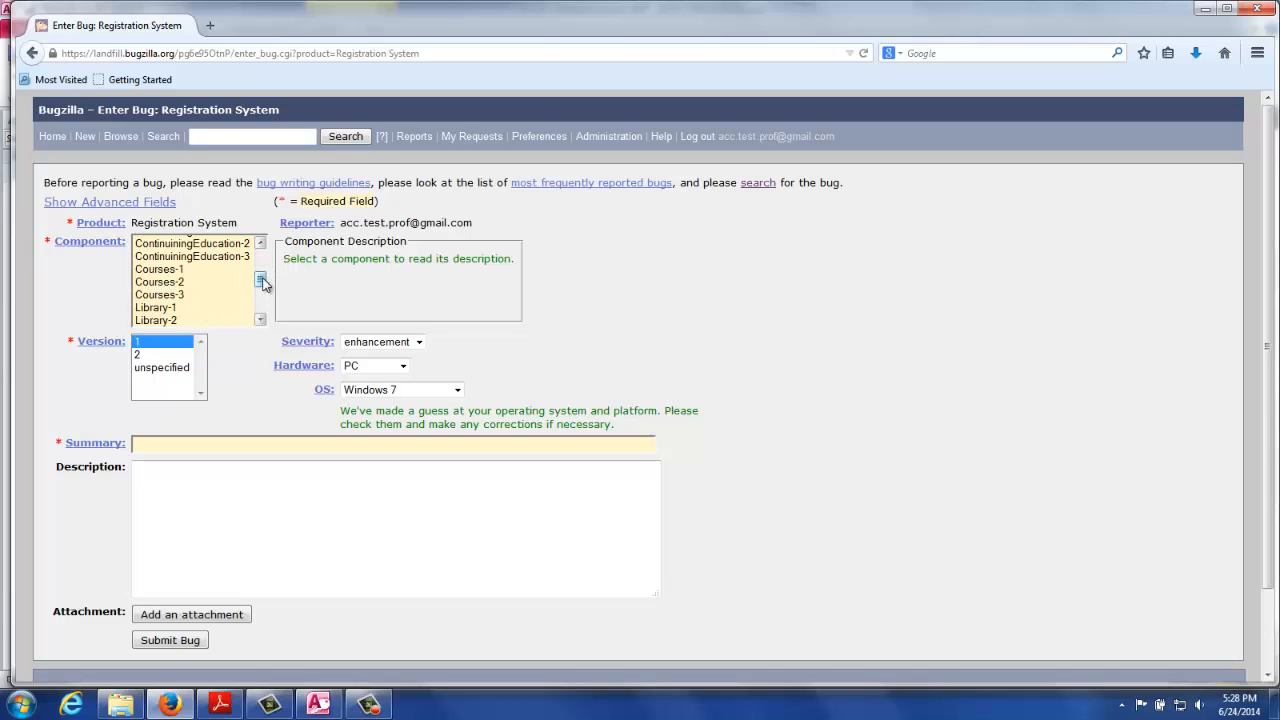
scroll(263, 290, down, 3)
scroll(205, 310, up, 1)
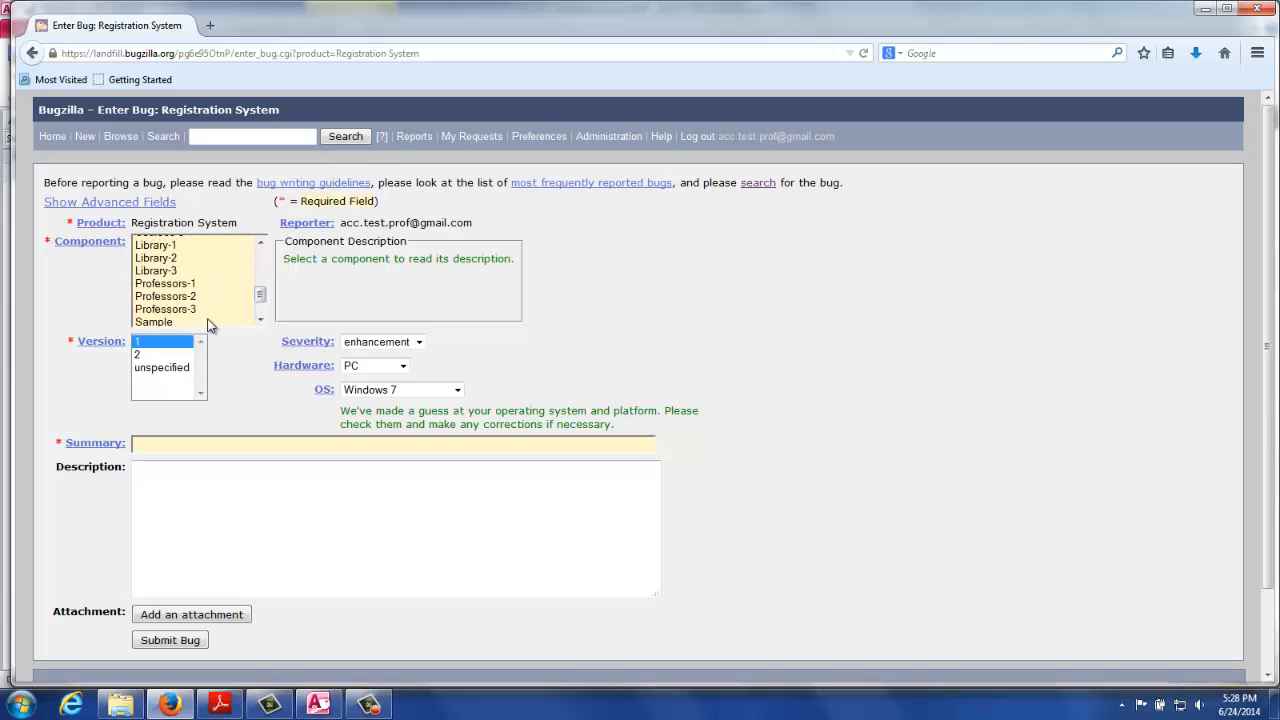
click(170, 321)
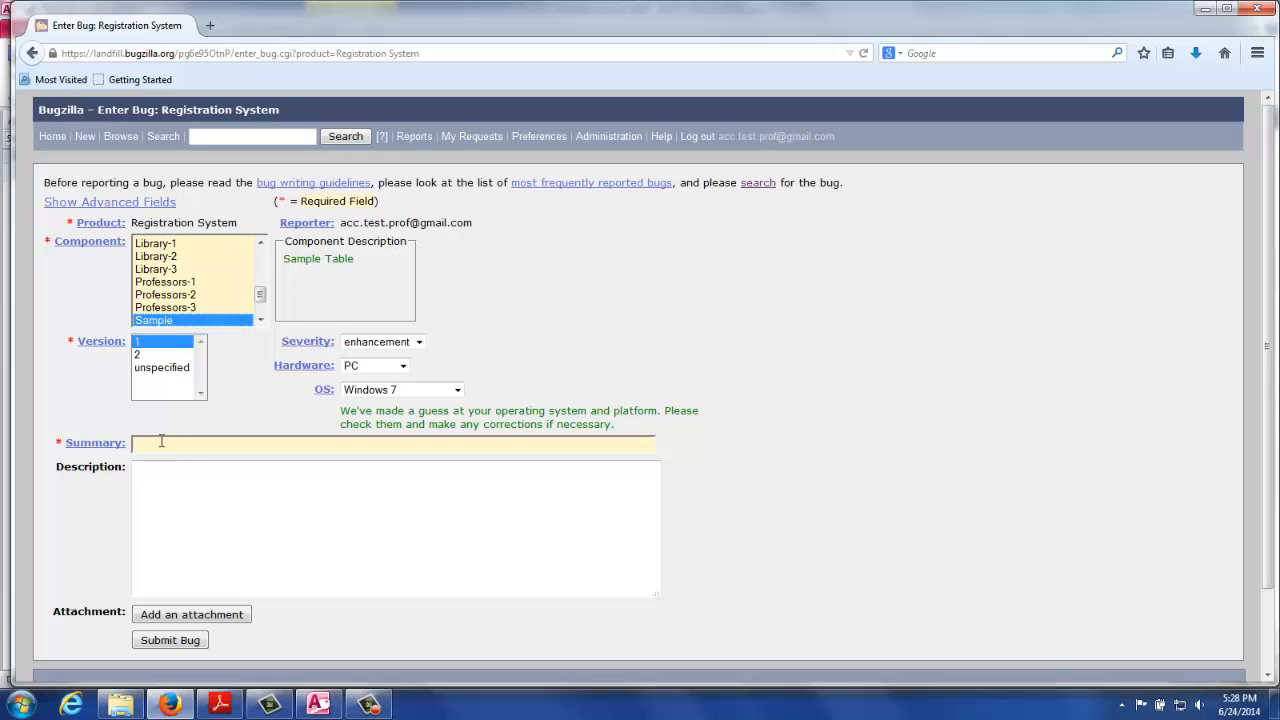
- Set the bug's summary to "Entering 3 decimal places into the price field is accept , but only 2 decimal are displayed"
click(161, 441)
text(Entering )
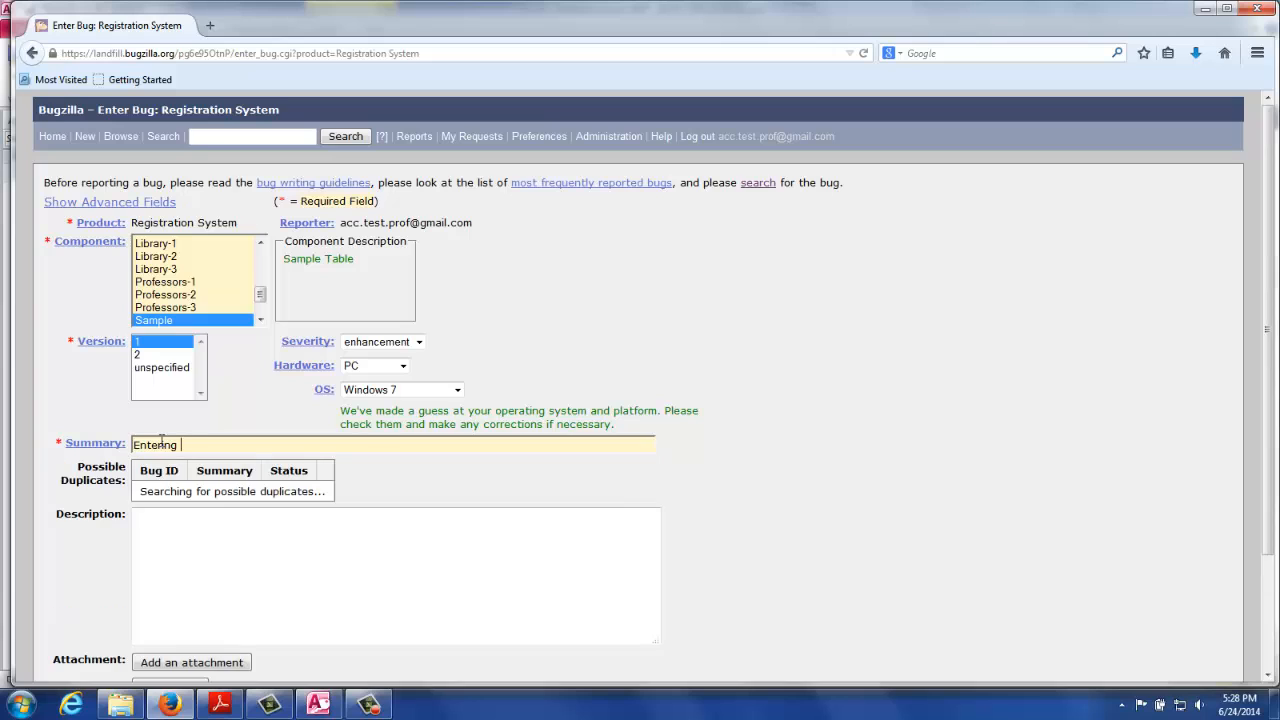
text(3 decimal p)
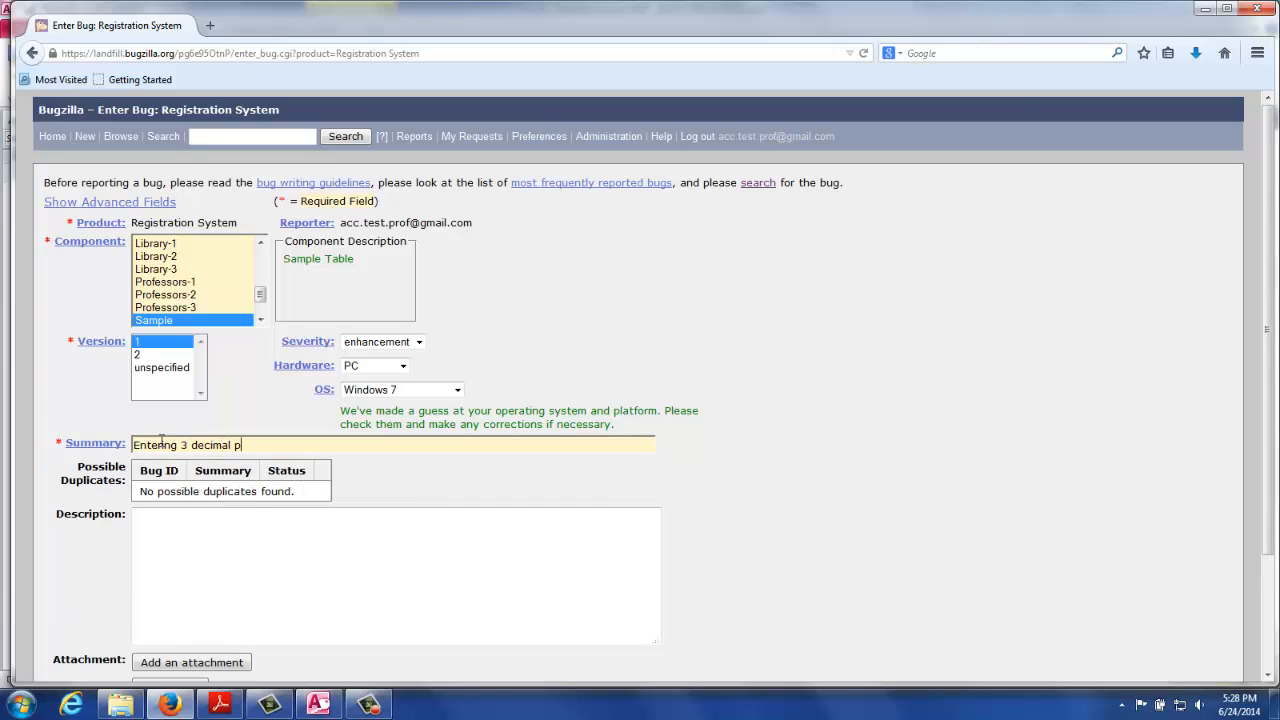
text(laces into t)
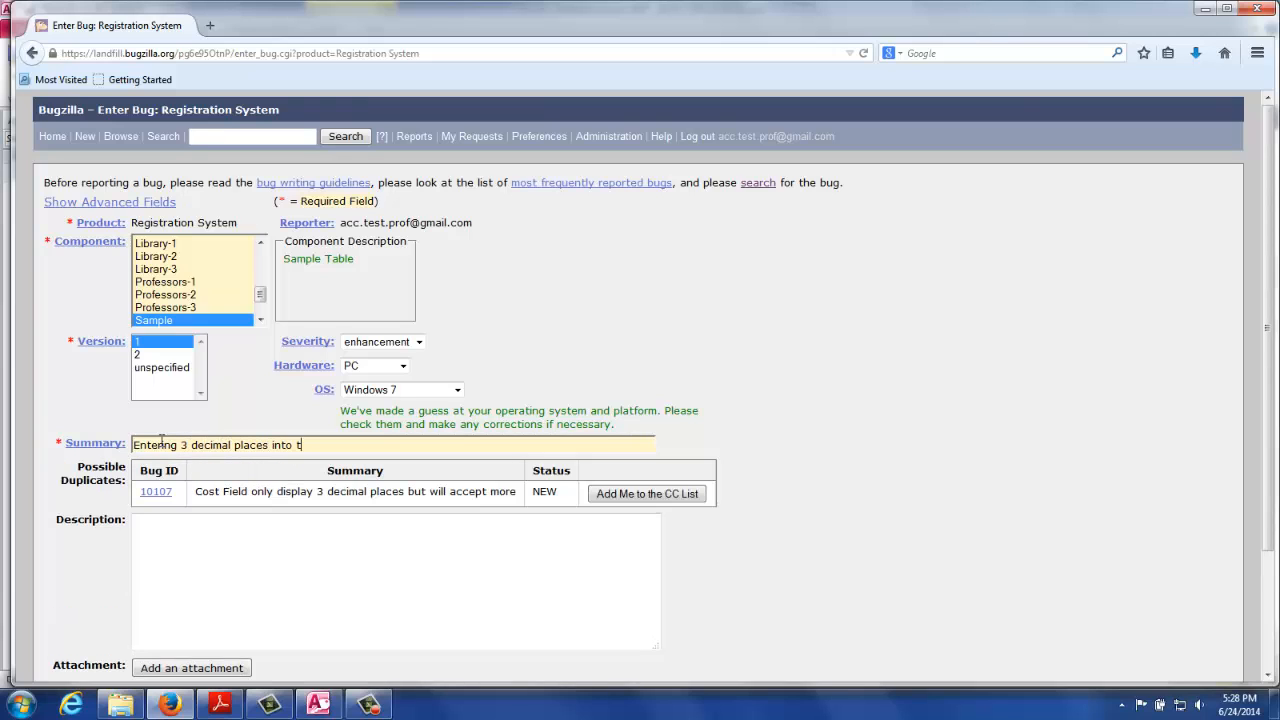
text(he priv)
key(BackSpace)
text(ce)
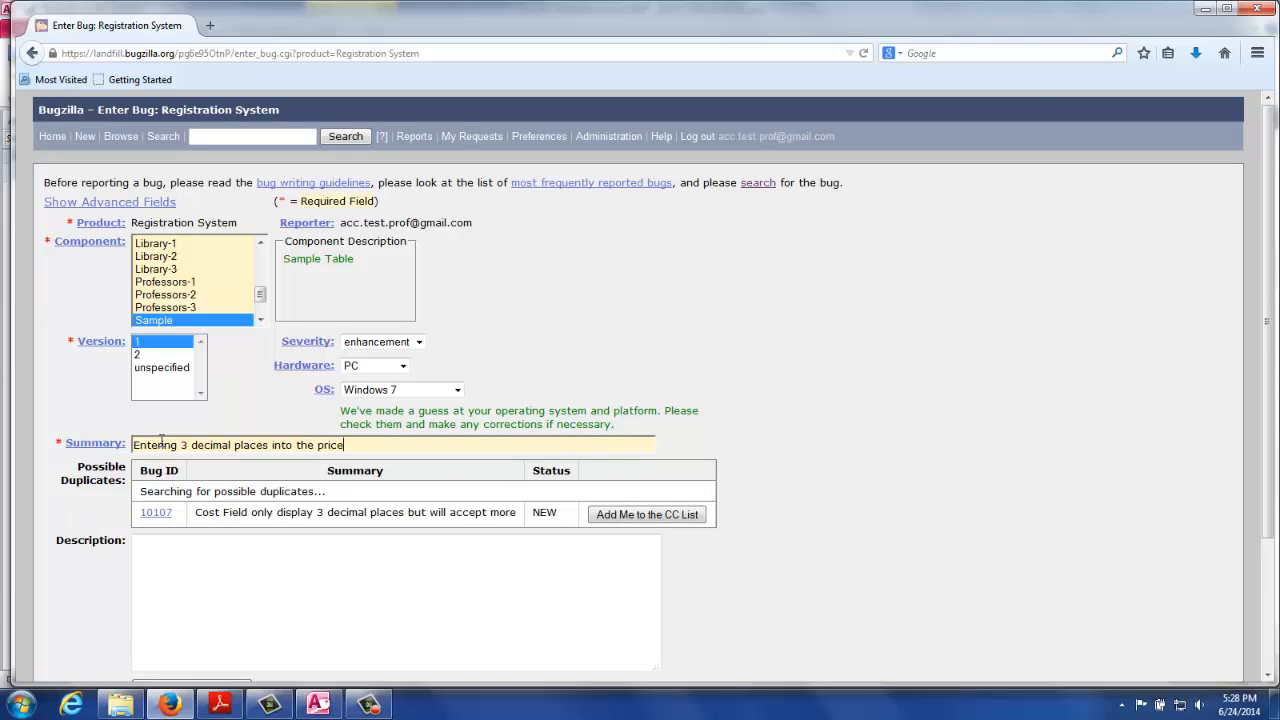
text( field is a)
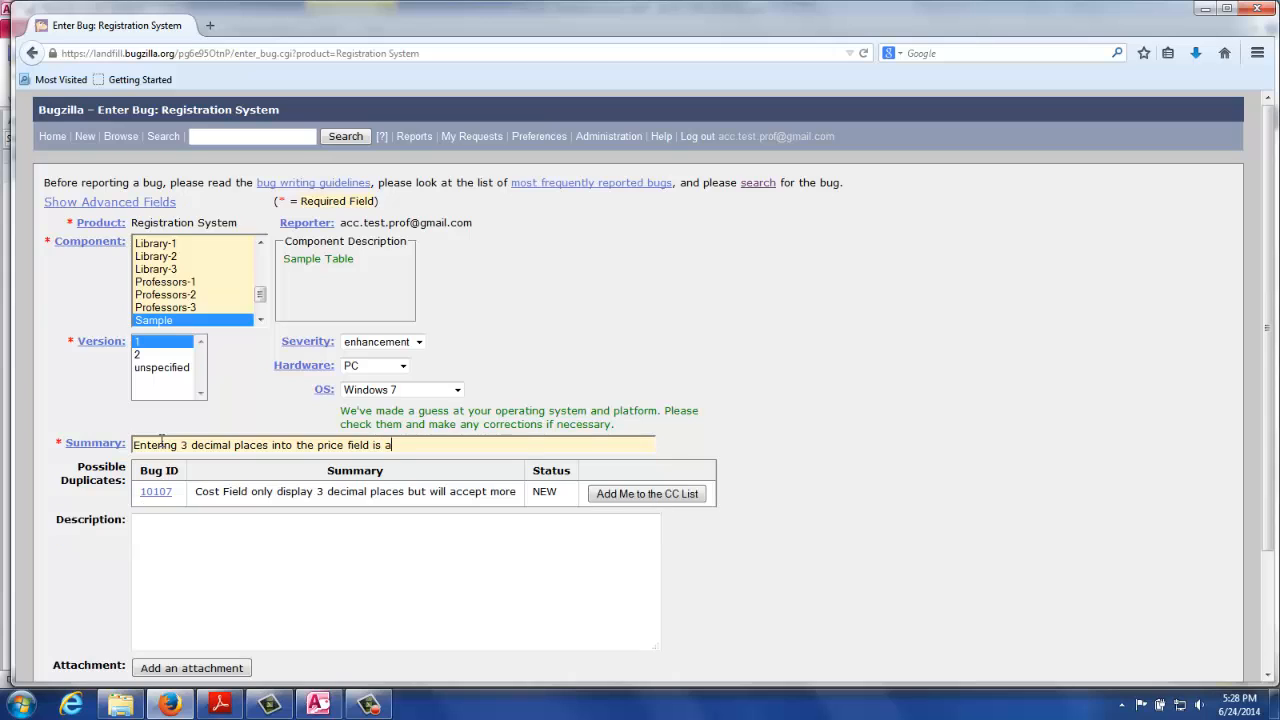
text(ccept , but only 2 decimal ares)
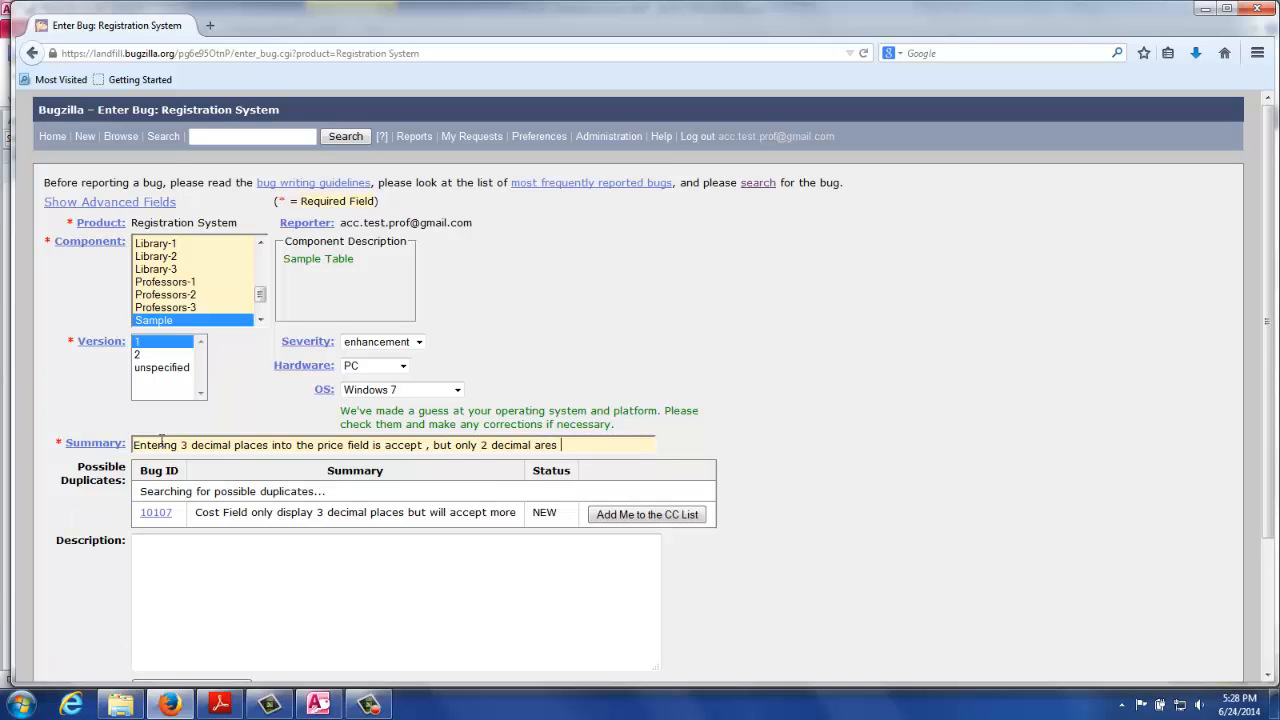
key(BackSpace)
text(displayed)
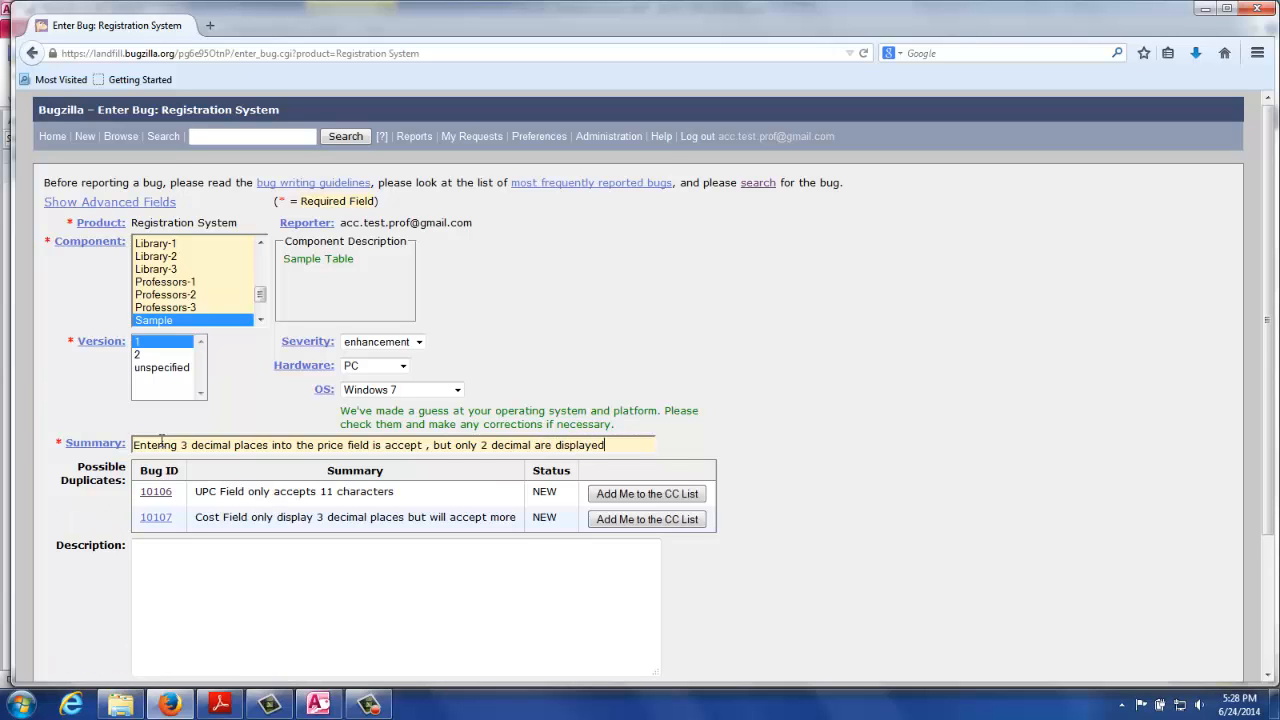
- Describe the bug as "In the record, enter .123 for the price and .12 is displayed" and submit it
click(143, 568)
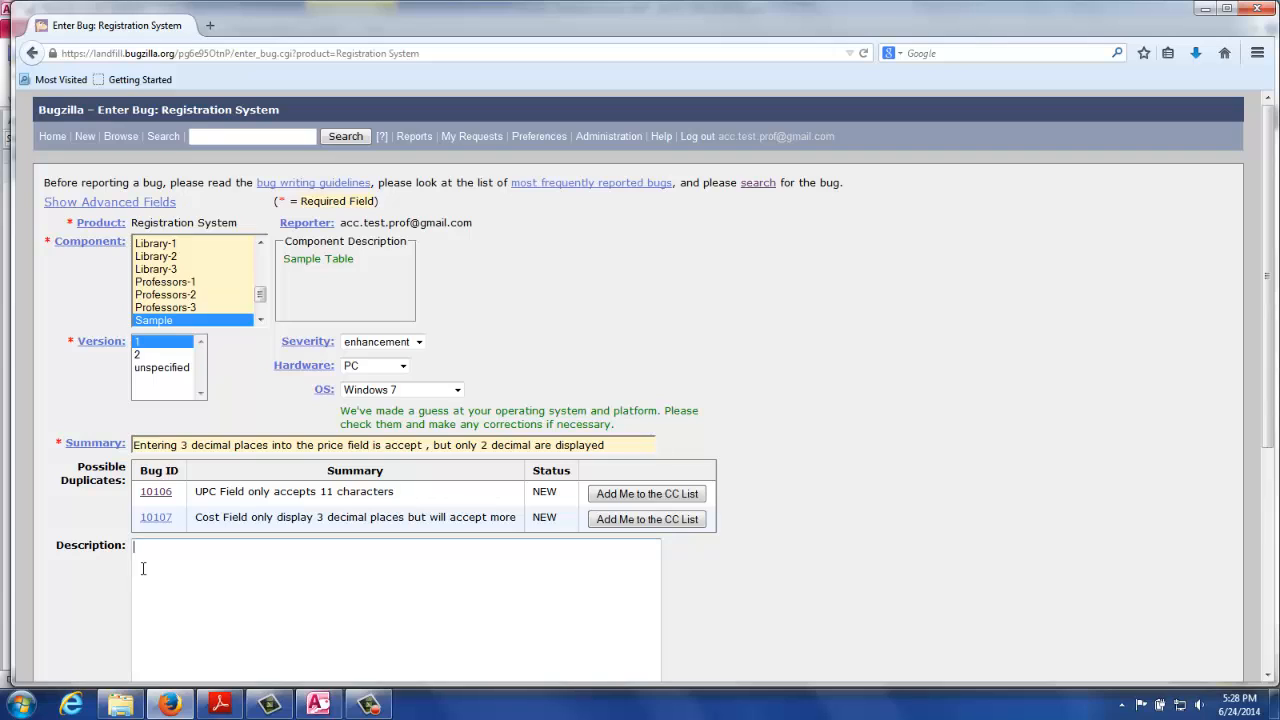
text(In the recored,)
key(BackSpace)
key(BackSpace)
key(BackSpace)
key(BackSpace)
text(d, enter .123)
text(for the price and .)
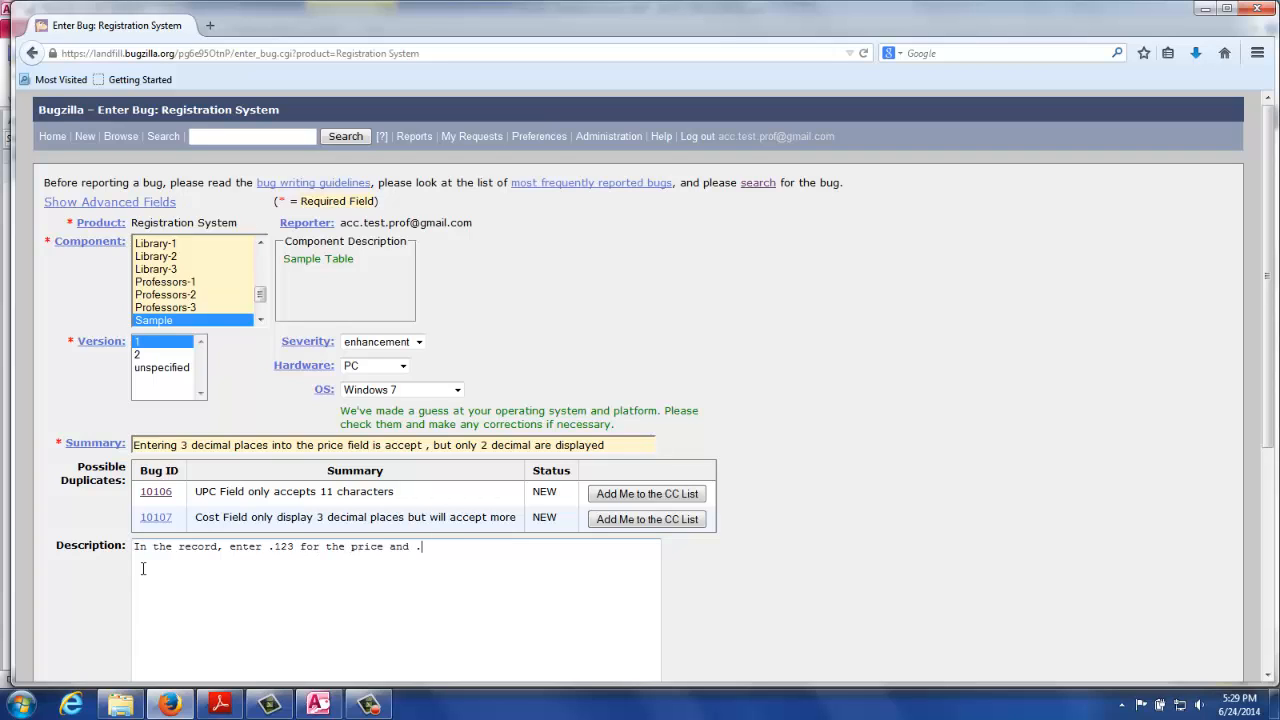
text(12 is displayed)
scroll(143, 568, down, 2)
scroll(143, 568, down, 4)
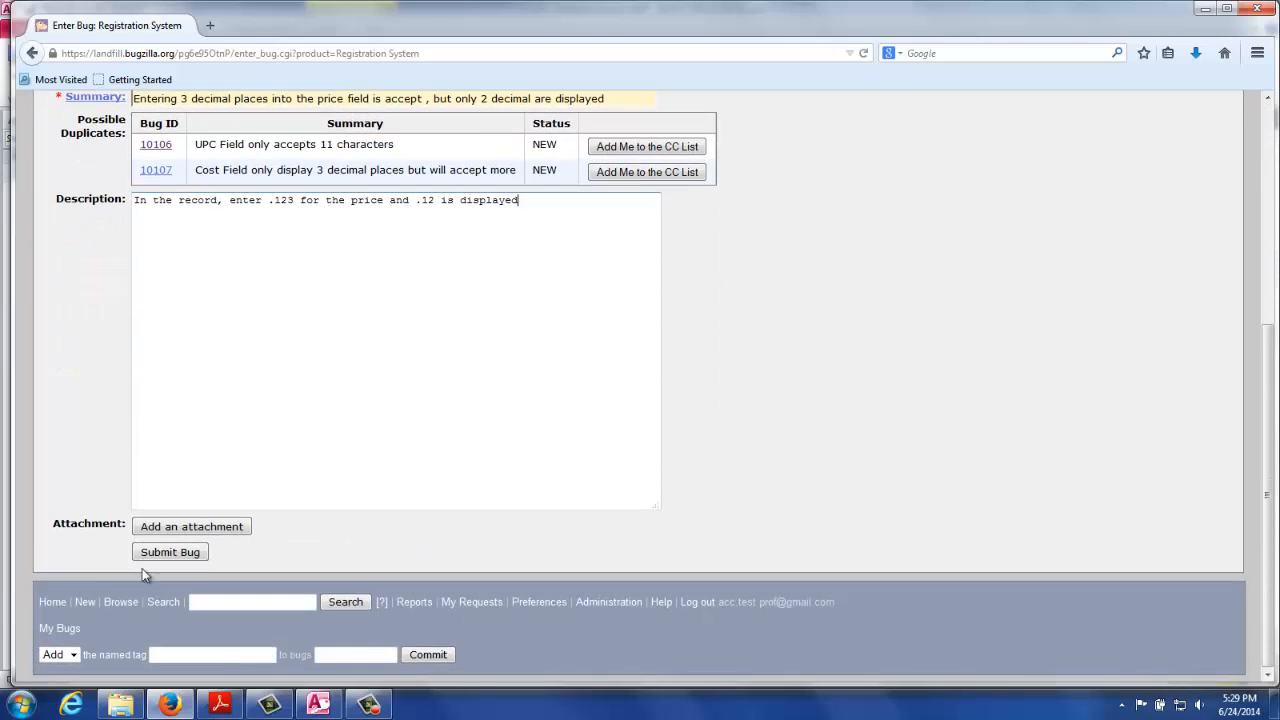
click(152, 556)
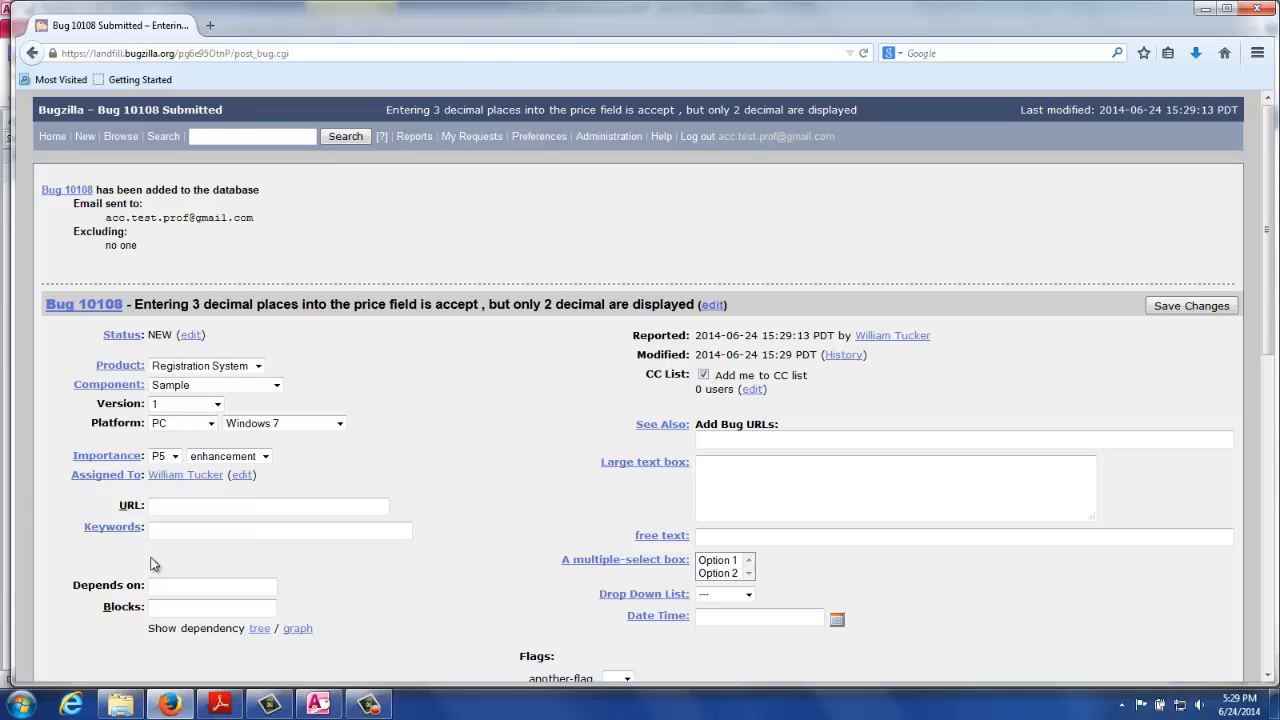
- Switch to Access, try a quantity of -1 for the Del Monte record, and replace it with 144
mouse_move(320, 708)
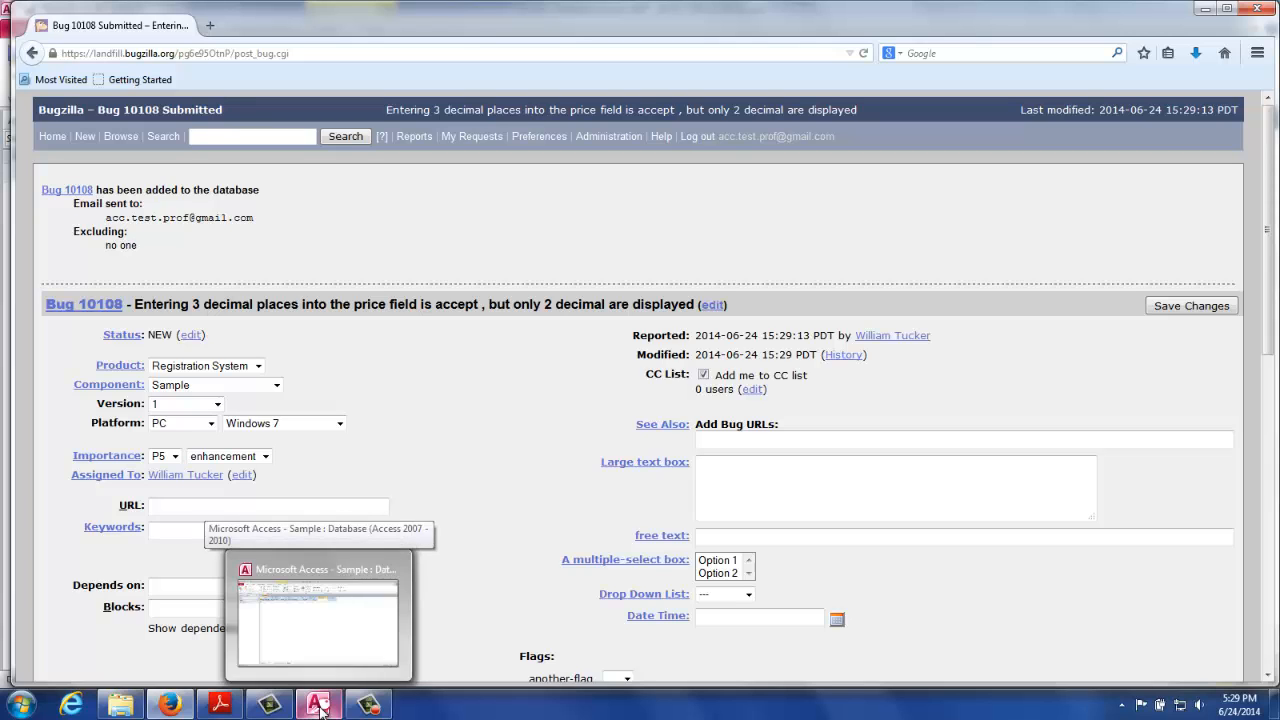
click(320, 708)
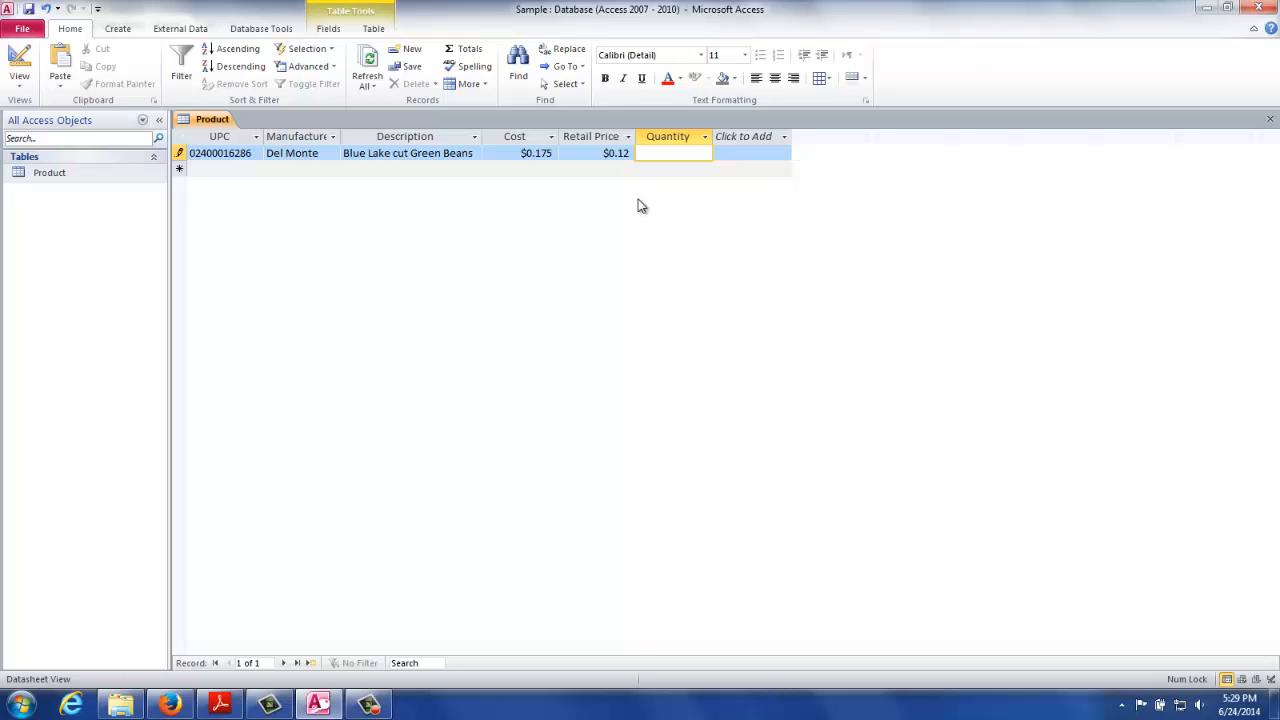
text(1)
key(Return)
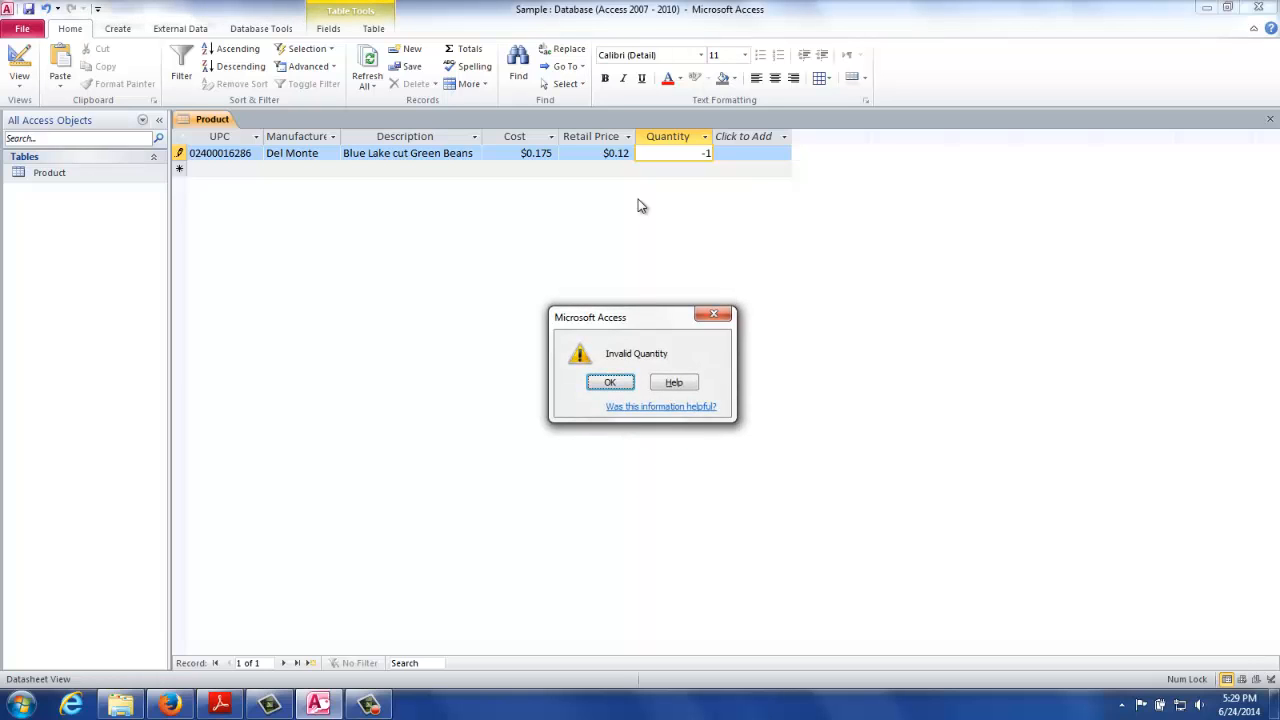
click(611, 384)
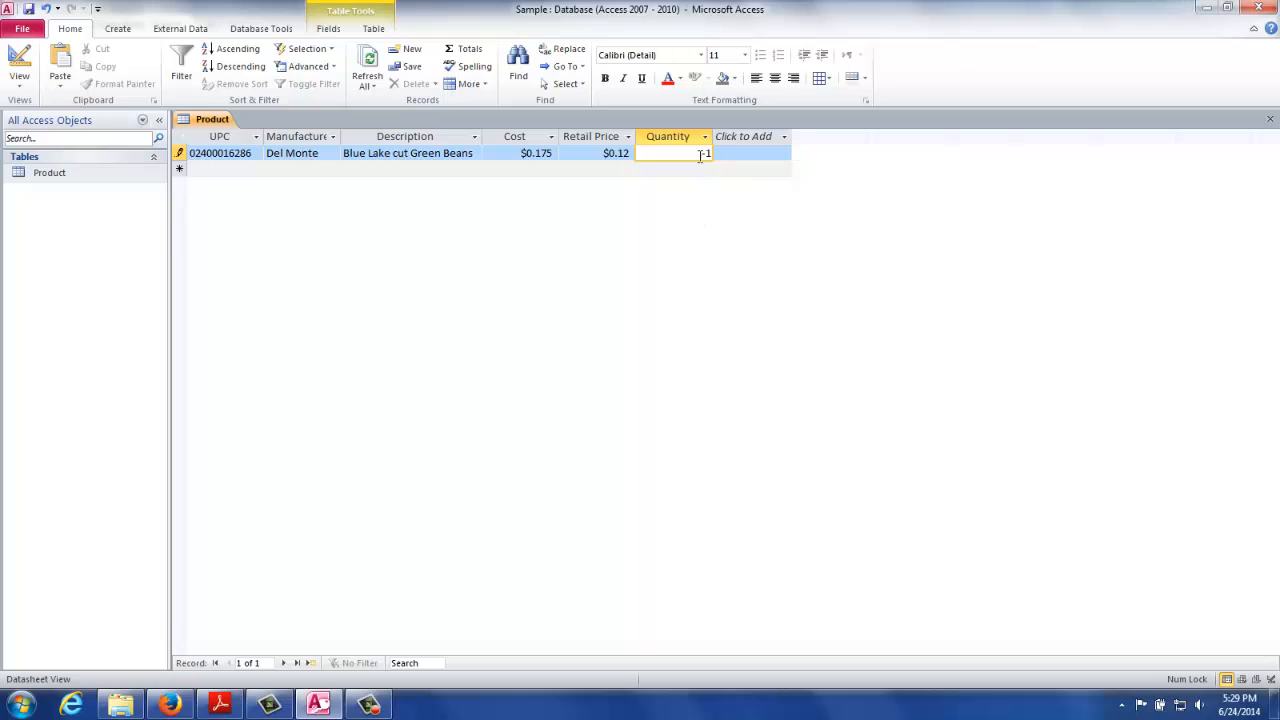
drag(700, 153, 719, 153)
text(144)
- Set the Del Monte record's retail price to -123 and save the record
click(596, 153)
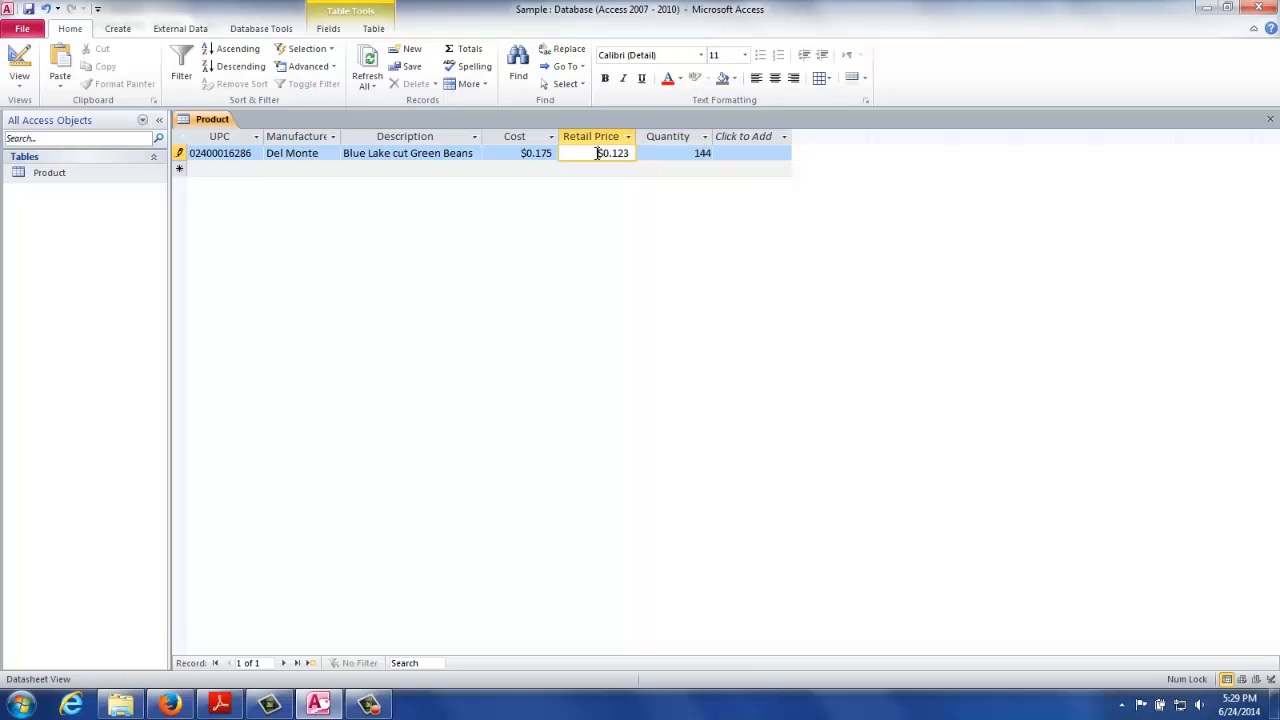
drag(596, 153, 648, 153)
text(-123)
key(Tab)
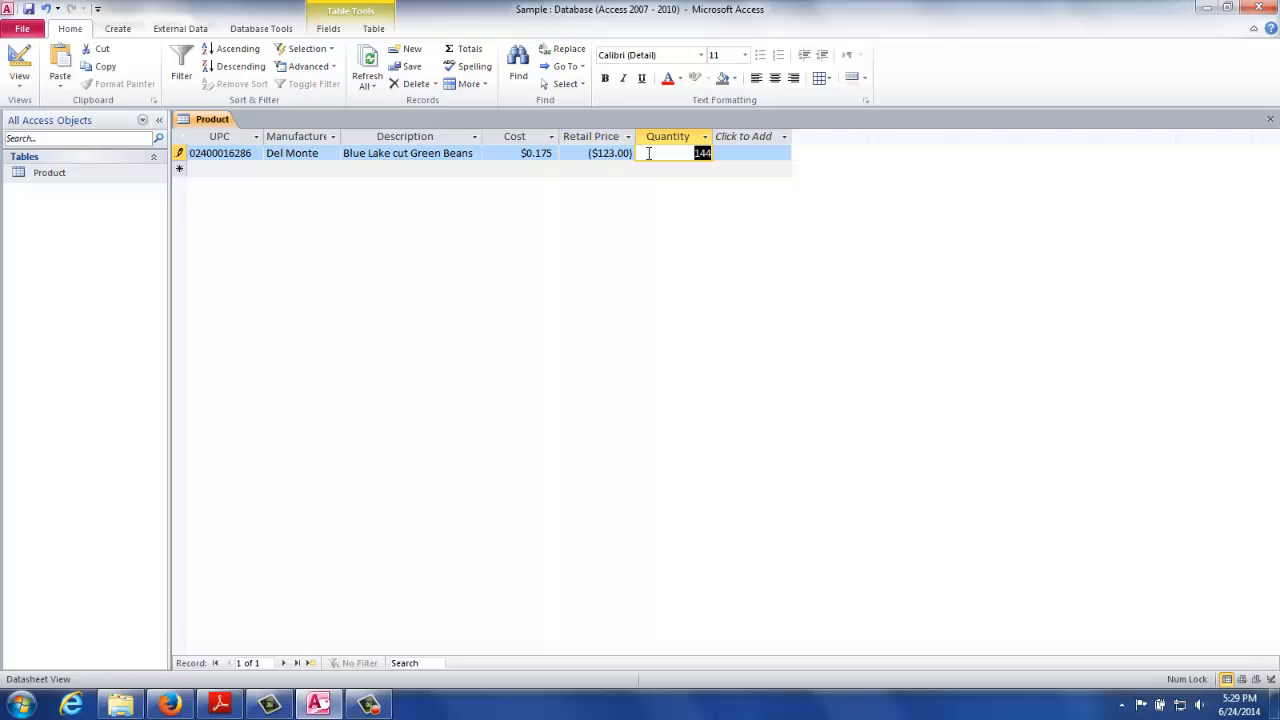
key(Tab)
key(Tab)
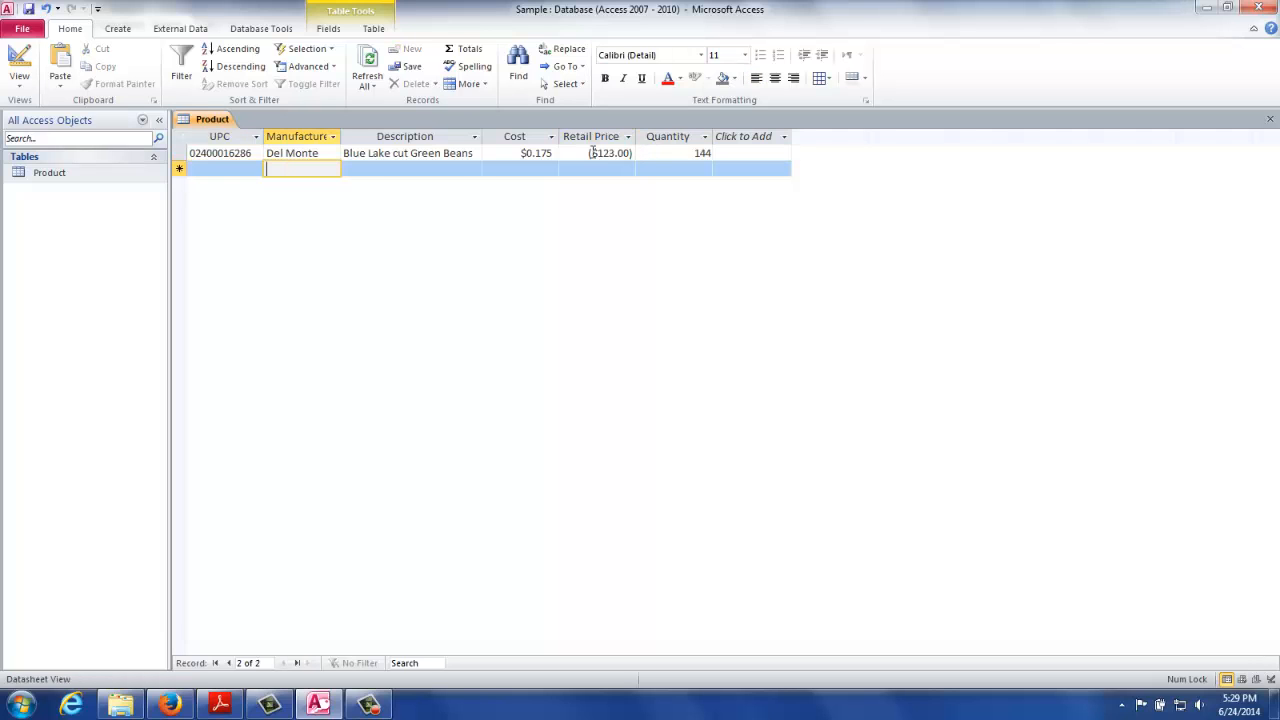
- Delete the Del Monte record from the Product table
click(522, 153)
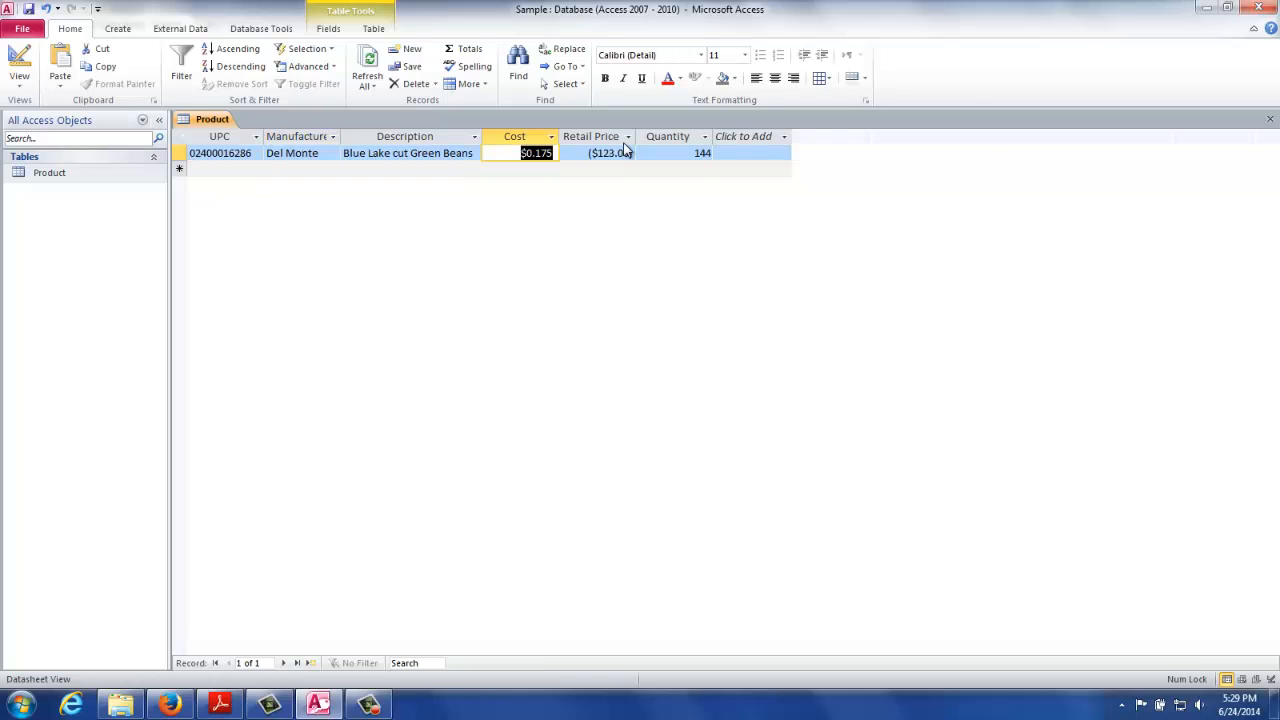
click(178, 155)
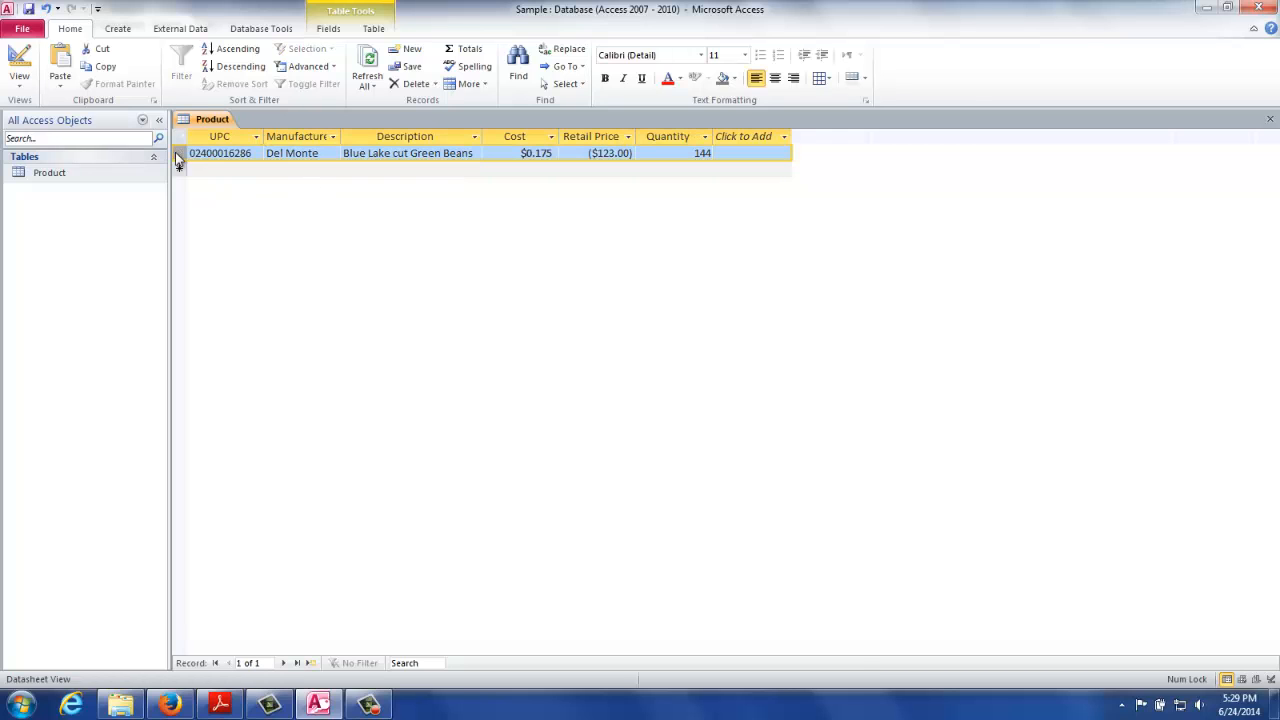
right_click(178, 160)
click(223, 181)
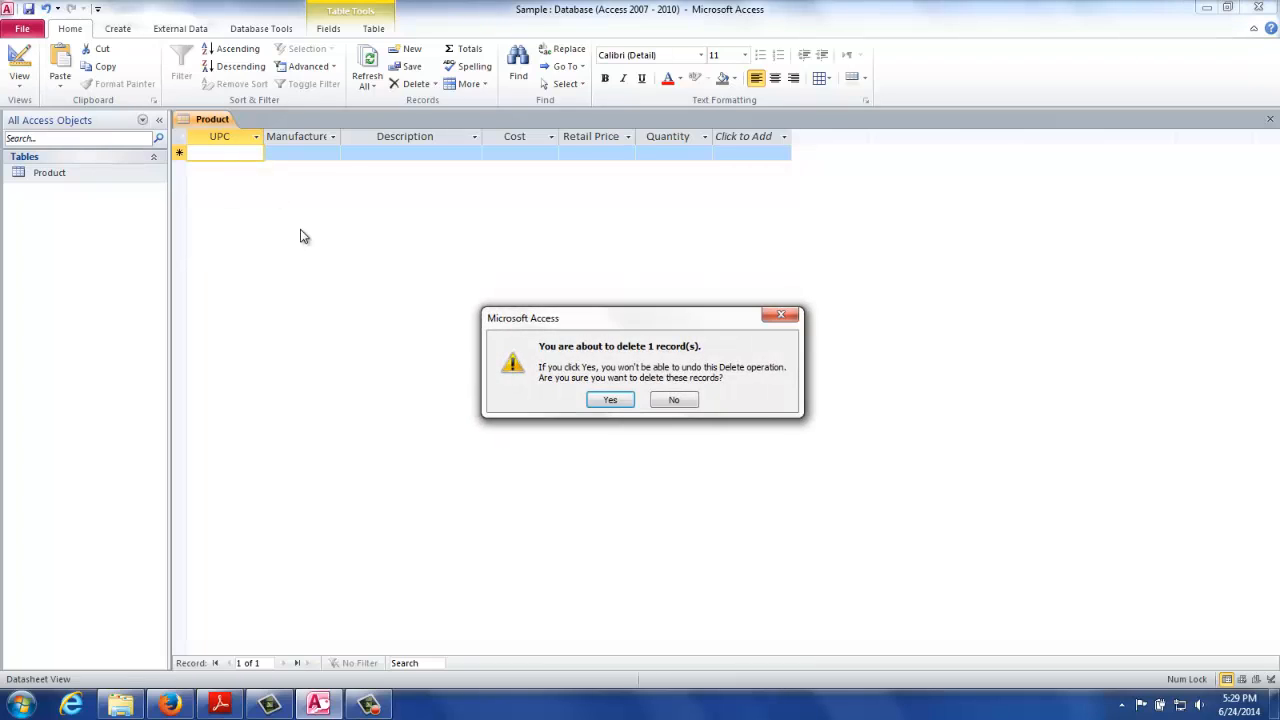
click(600, 398)
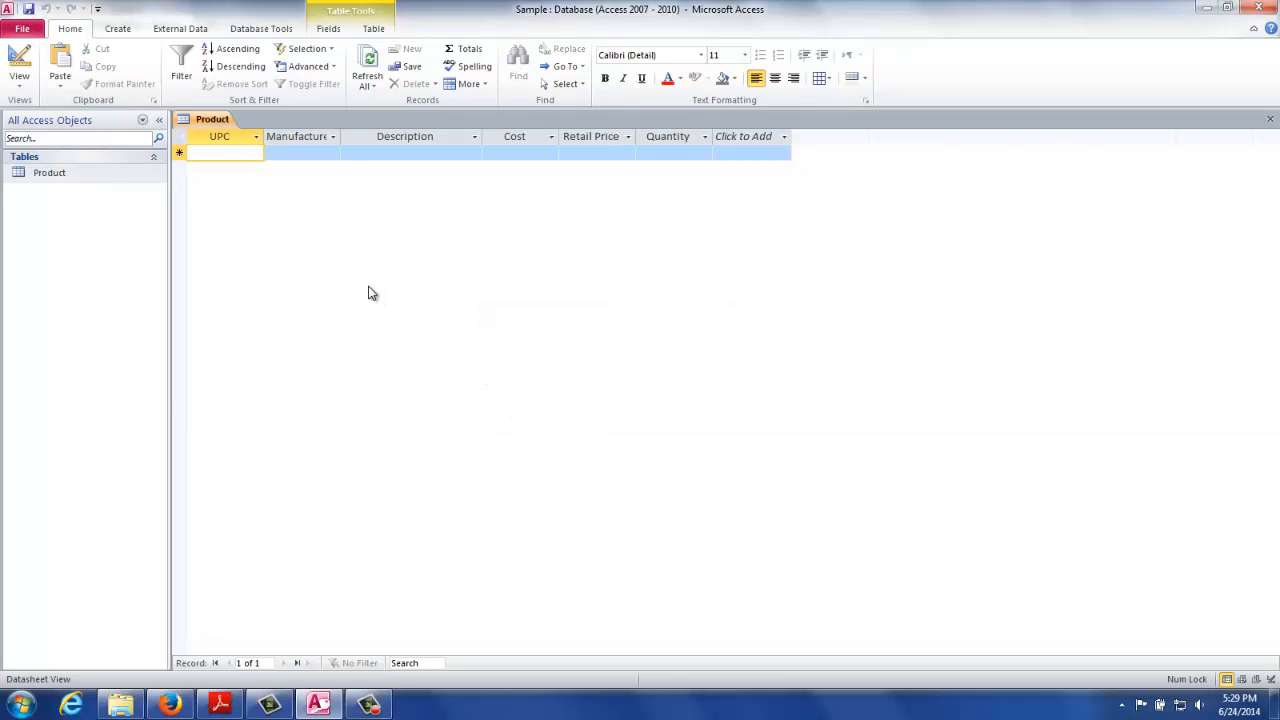
text(02)
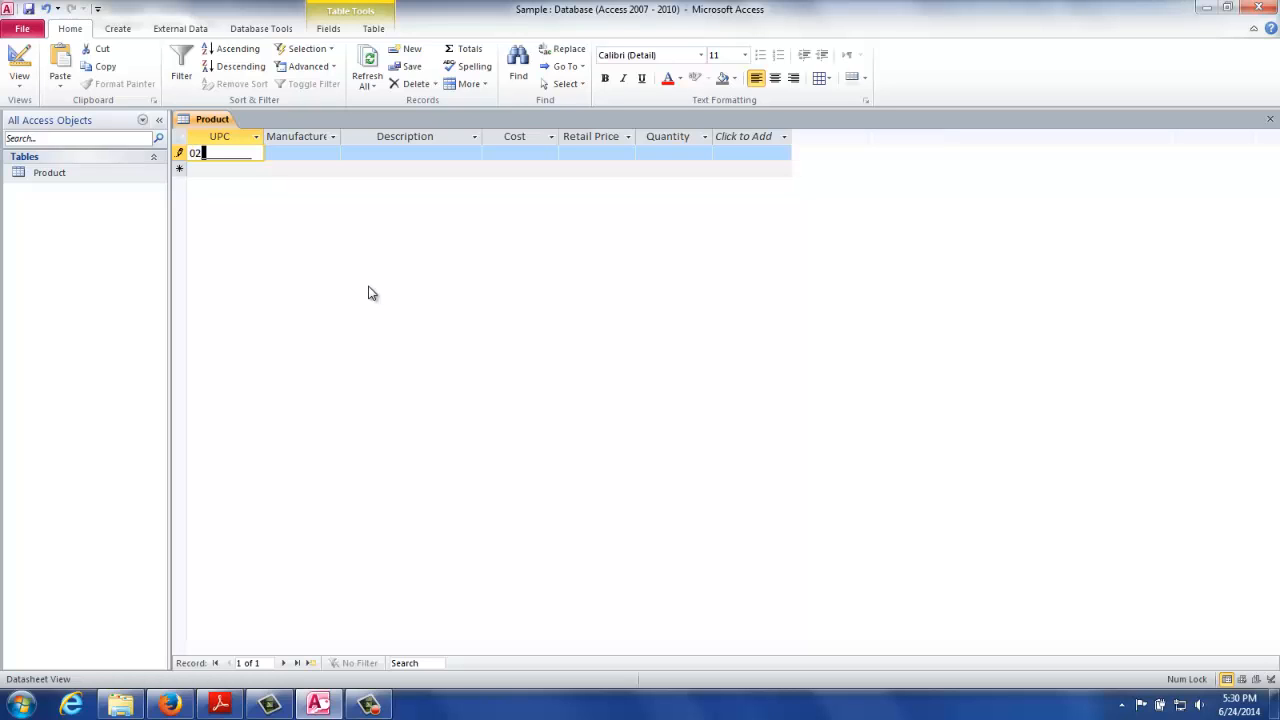
text(400016286)
key(Tab)
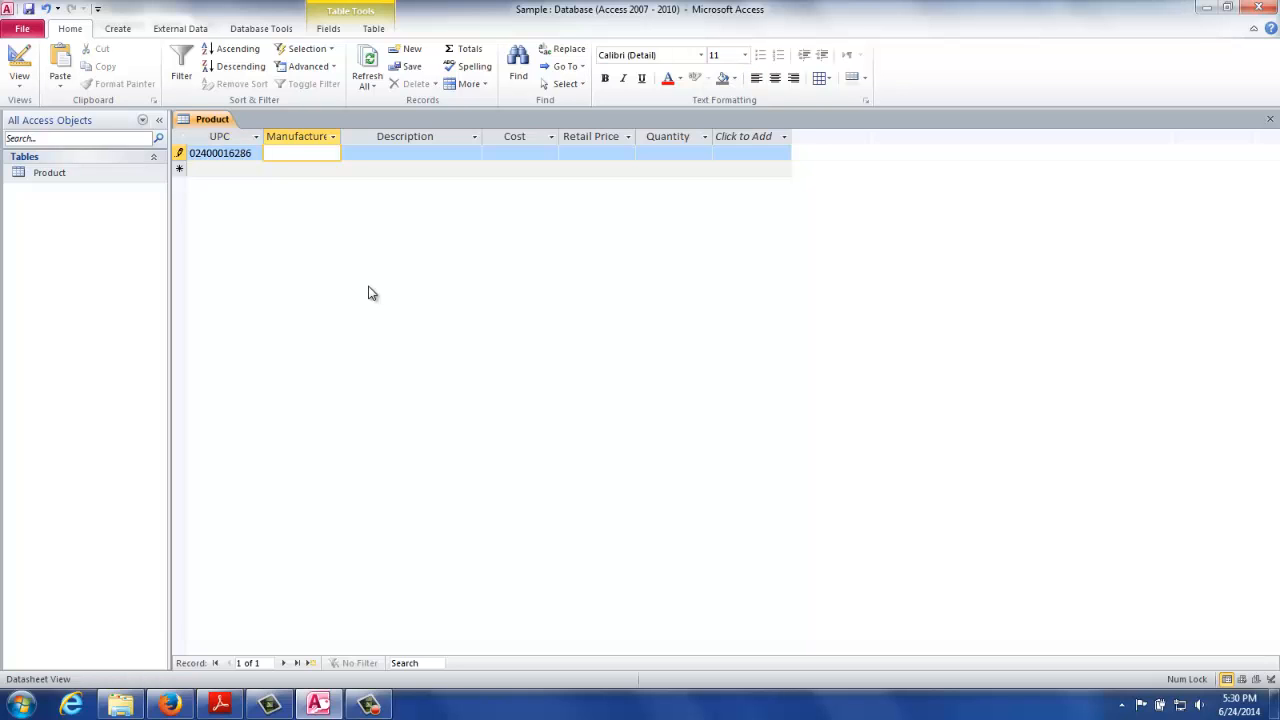
text(Del Monte)
key(Tab)
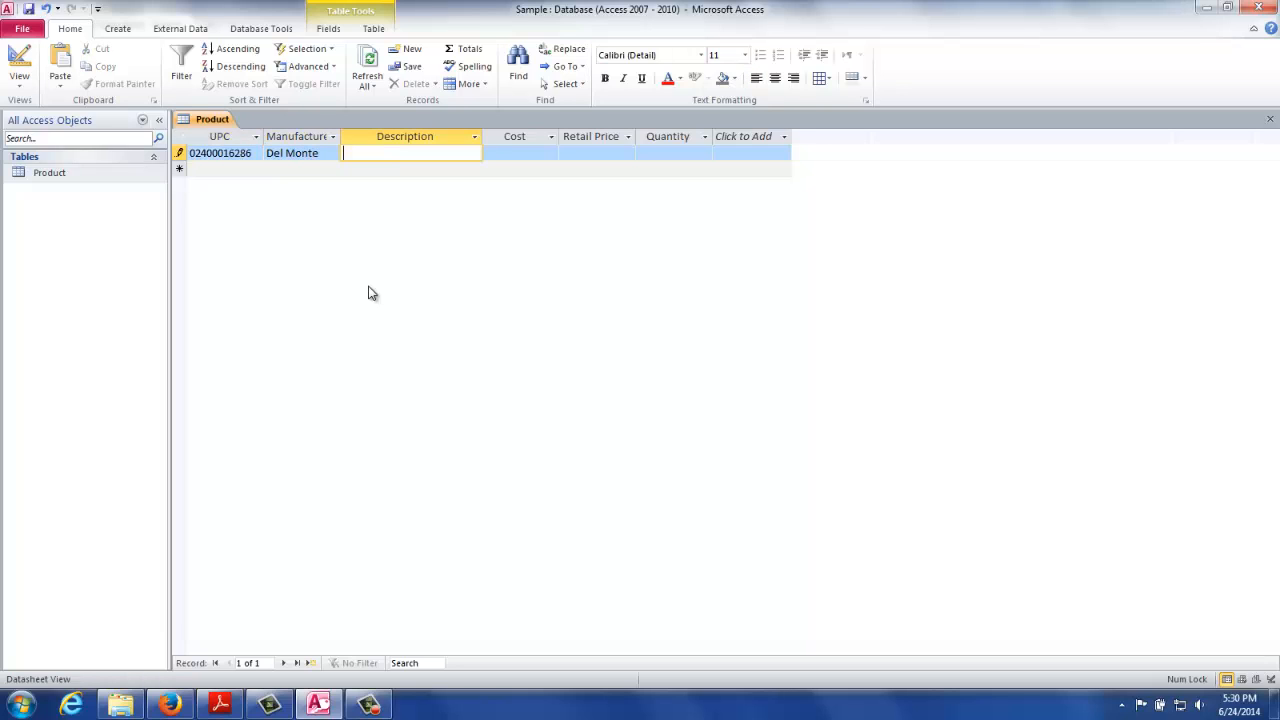
text(Blue Lake Cut Green Beans)
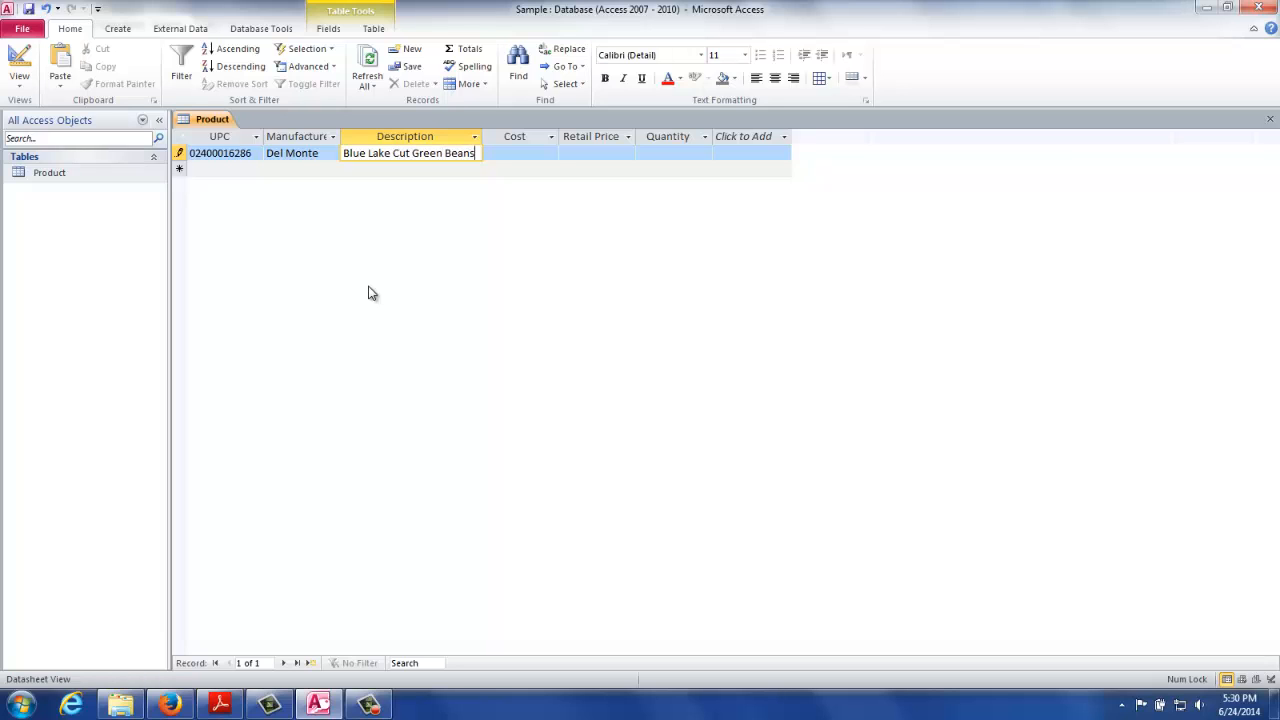
key(Tab)
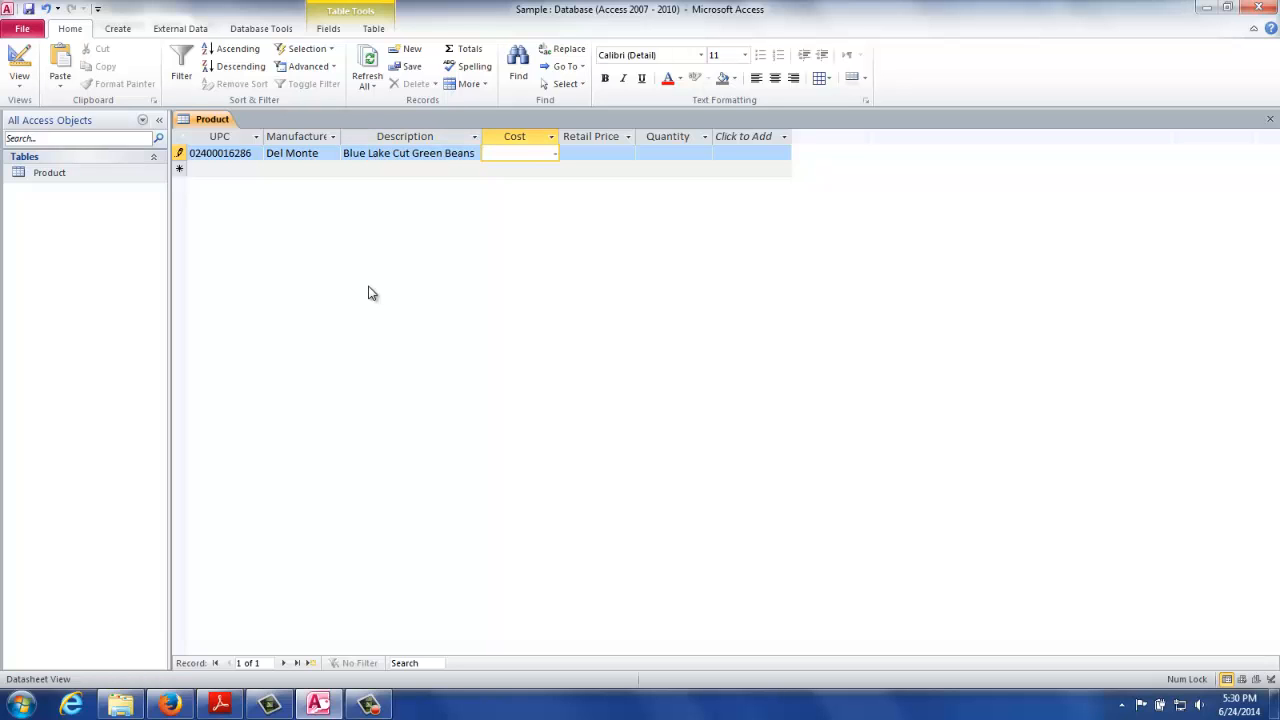
- Give the new Del Monte record a cost of -.2, a retail price of -.3 and quantity 10, and save it
text(.2)
key(Tab)
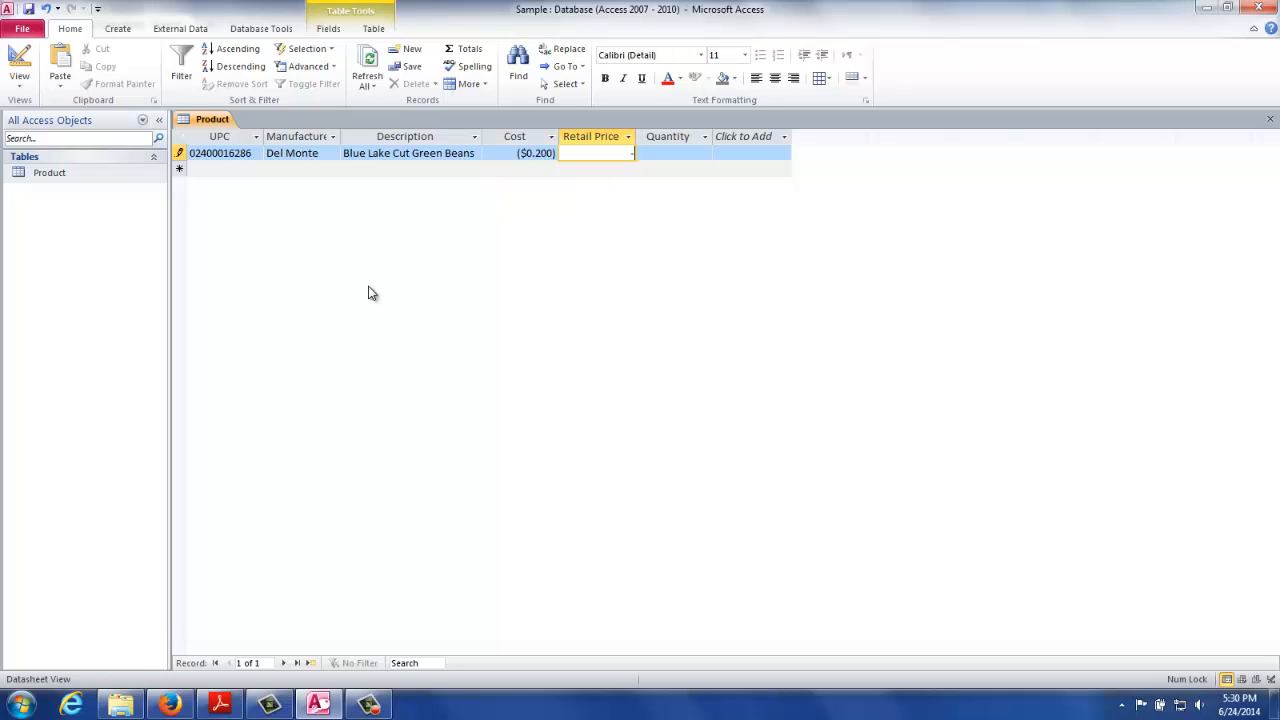
text(.3)
key(Tab)
text(10)
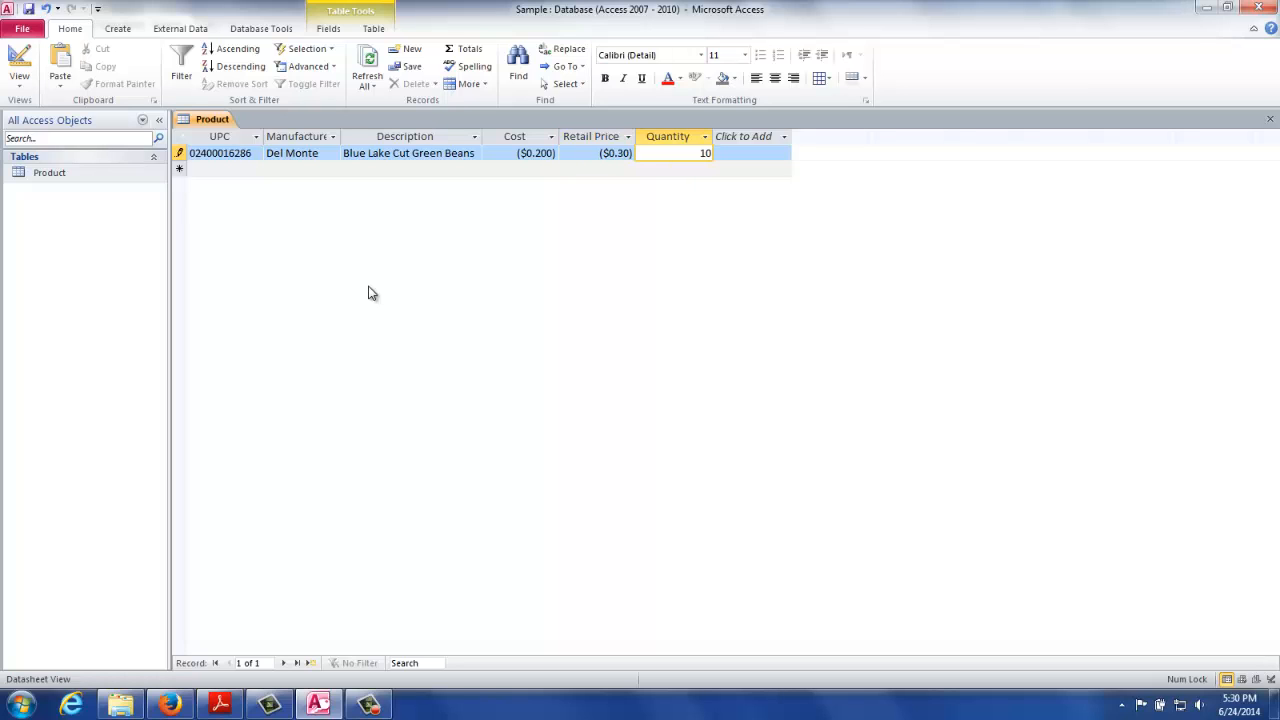
key(Tab)
key(Tab)
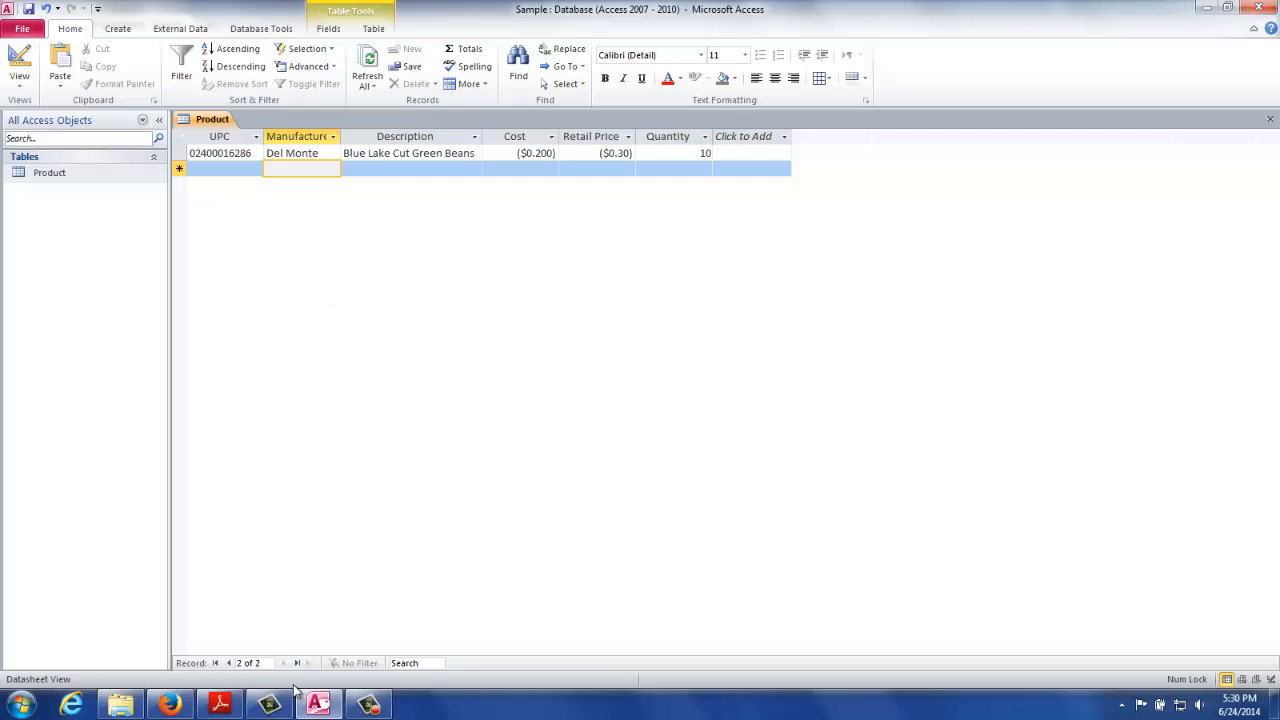
- Switch to Bugzilla in Firefox and start a new bug for the Registration System product with the Sample component
click(172, 705)
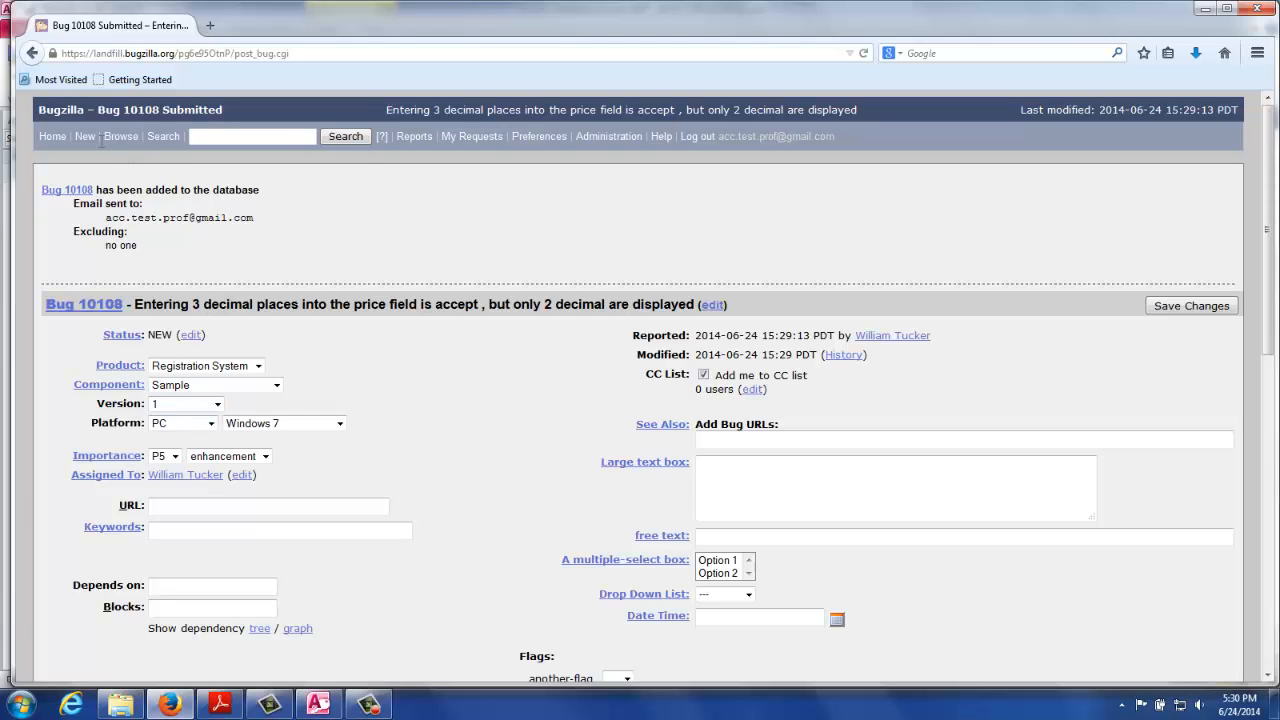
click(86, 139)
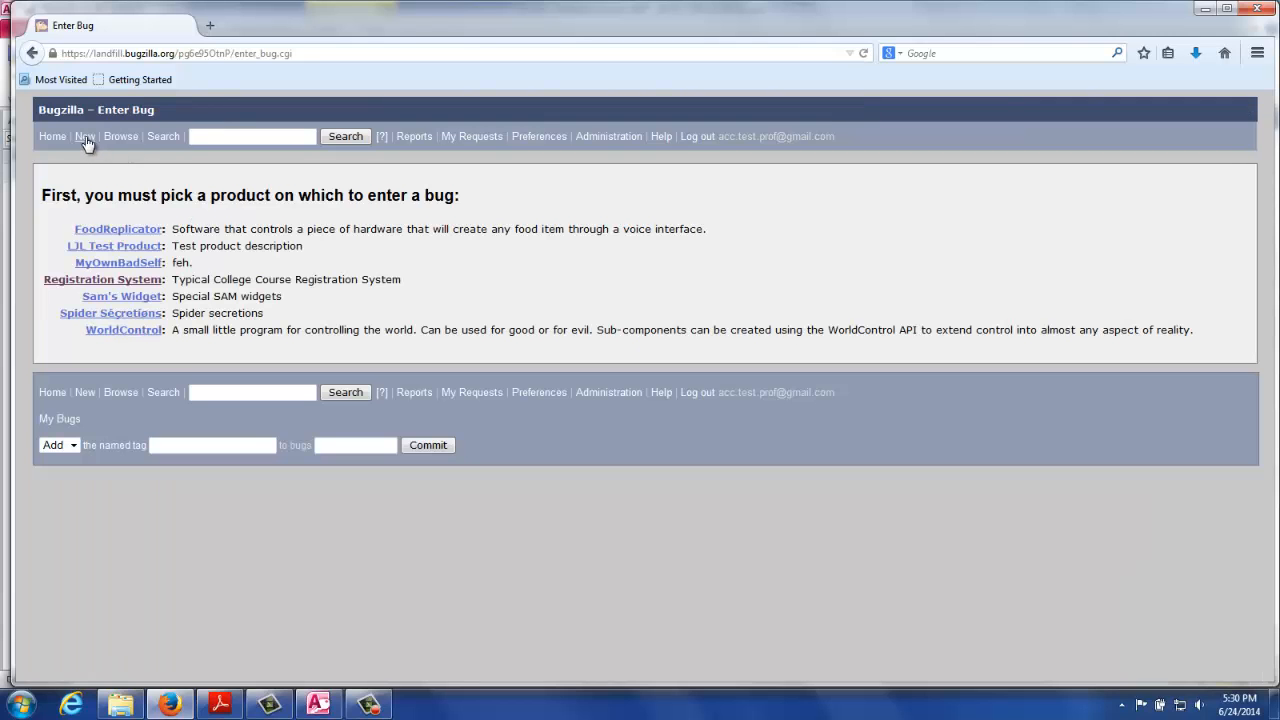
click(137, 283)
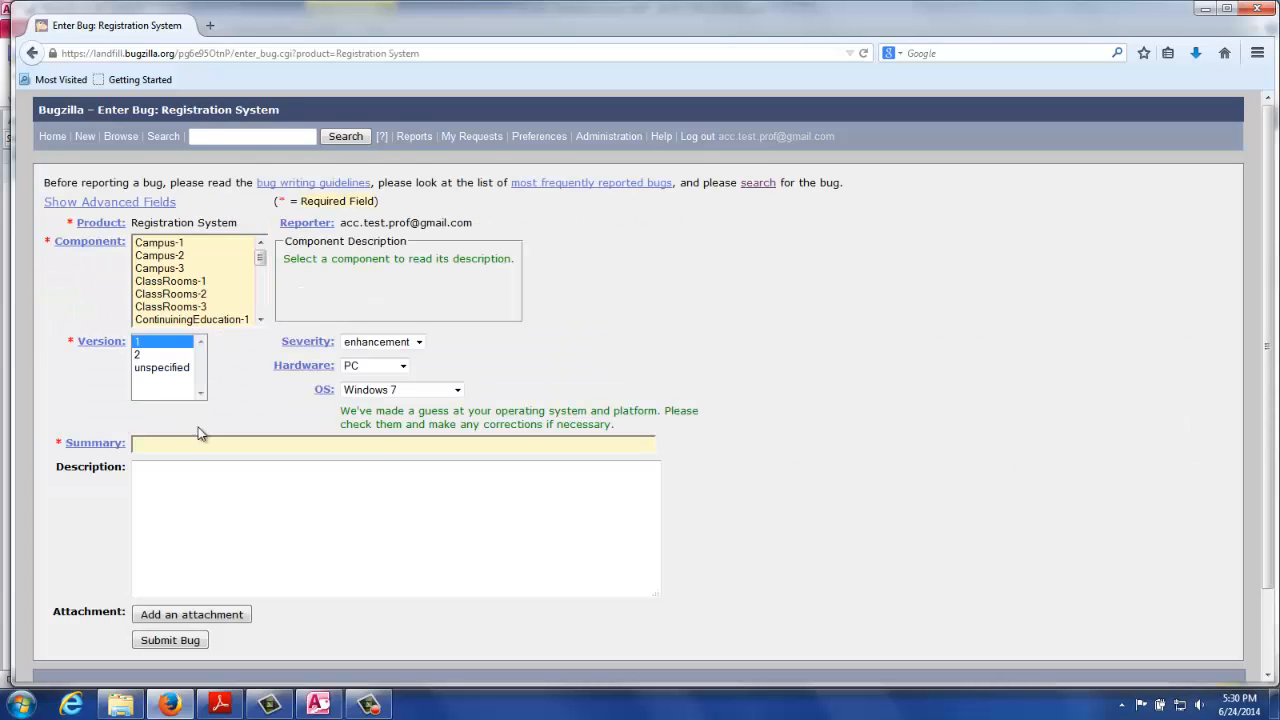
click(260, 298)
drag(260, 297, 260, 295)
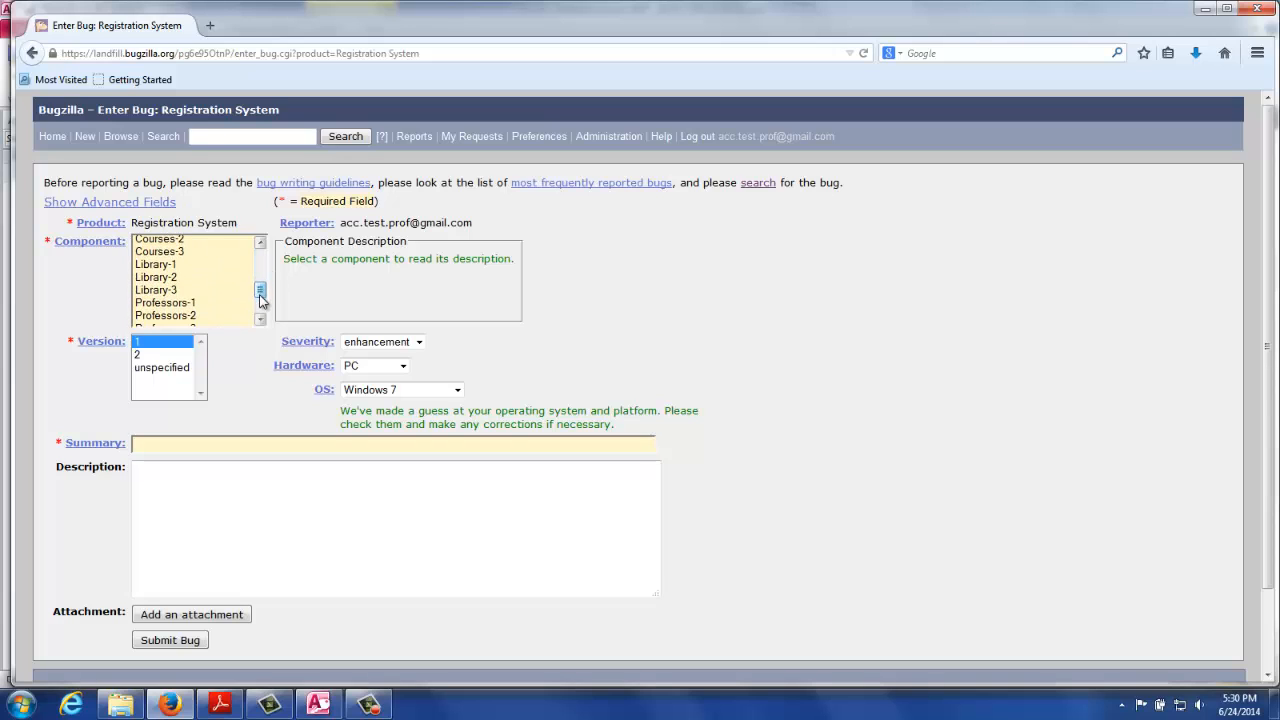
click(259, 319)
click(257, 321)
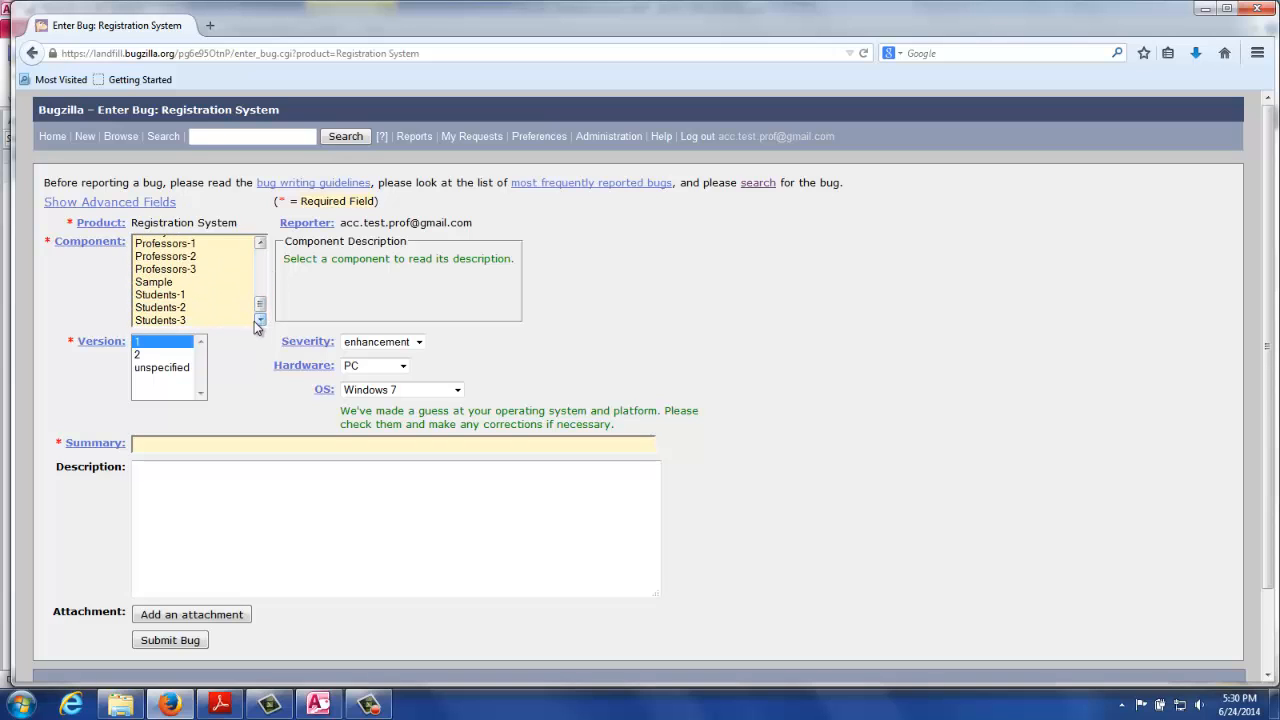
click(164, 283)
- Enter the bug summary "Cost and Price Fields accept negative values"
click(164, 444)
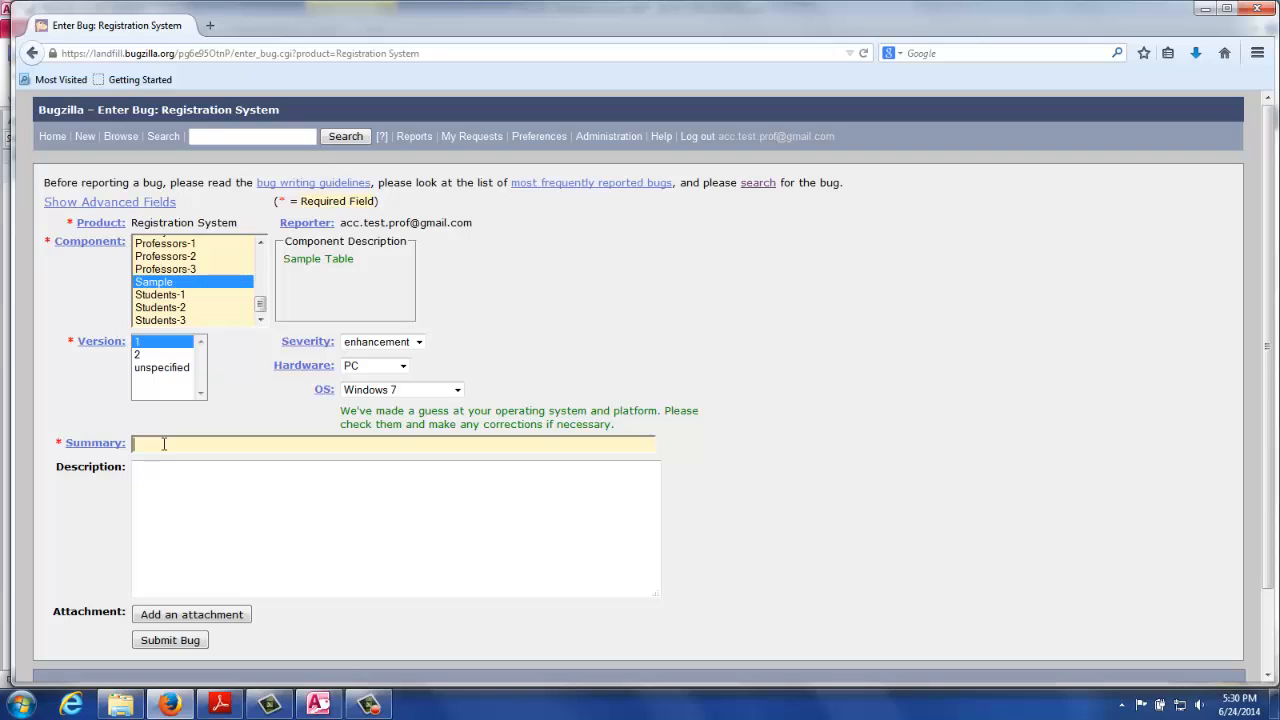
text(Cost a)
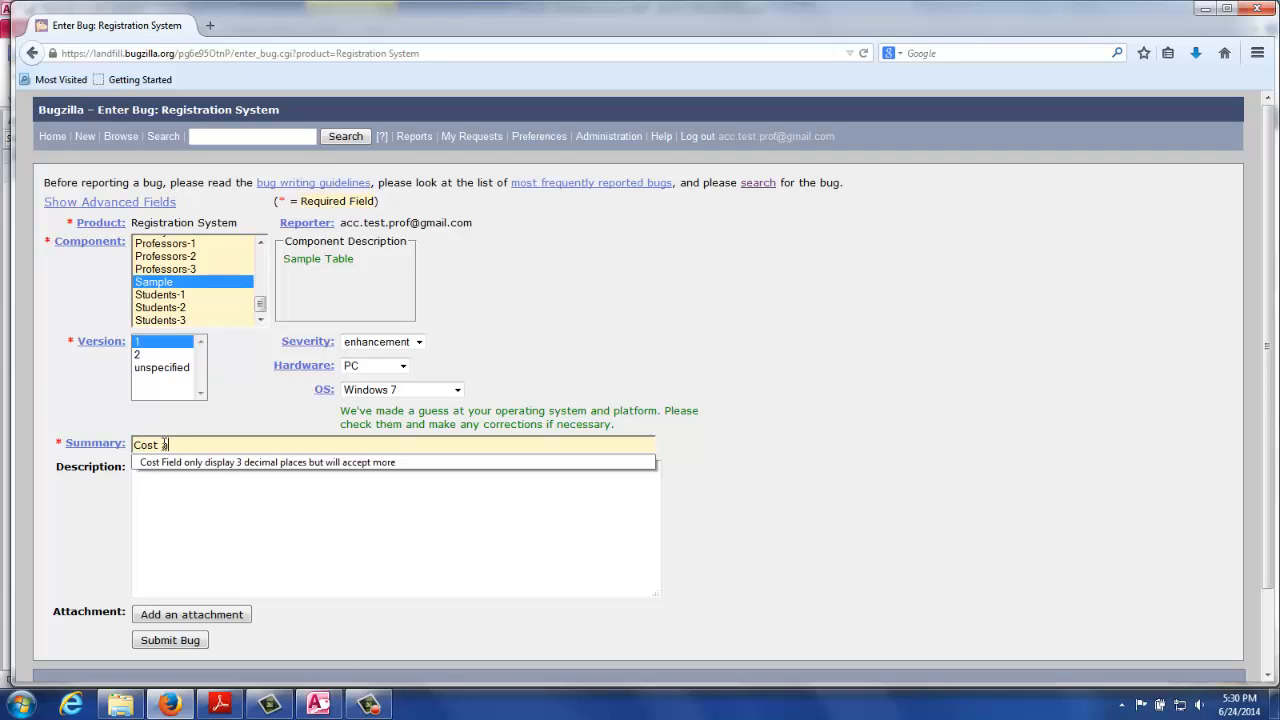
text(nd Price Field)
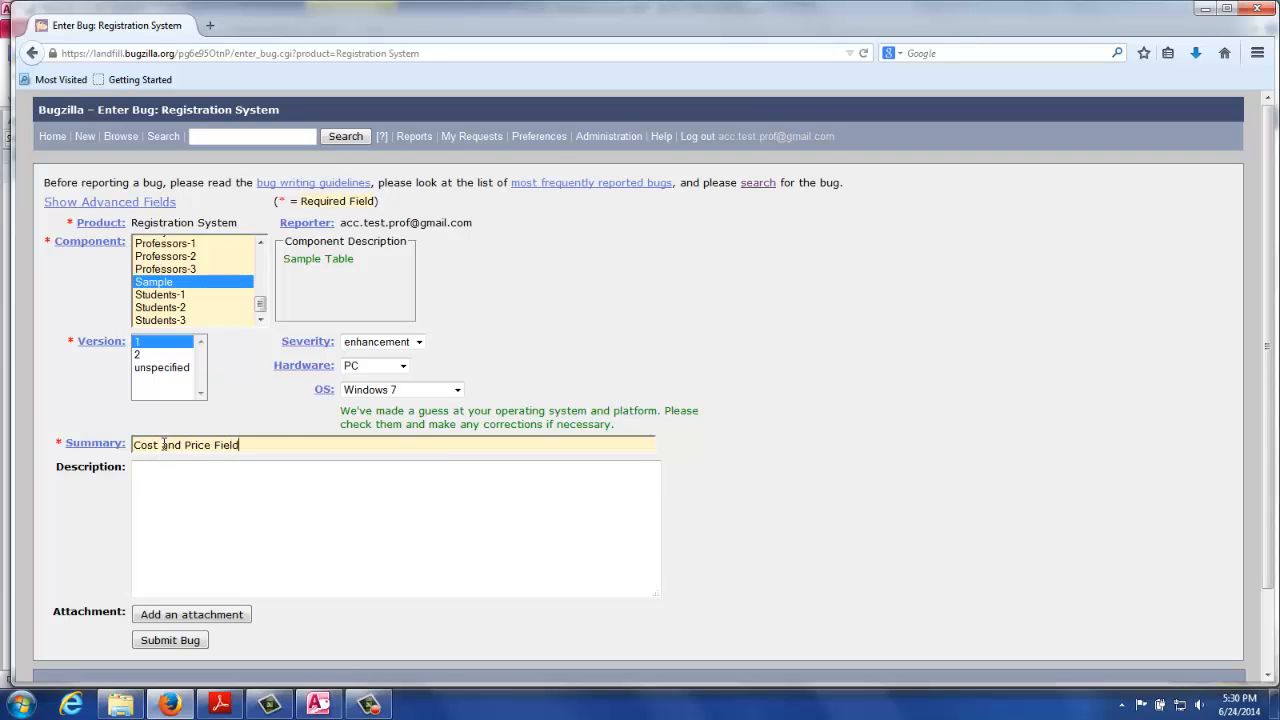
text(s accept negative values)
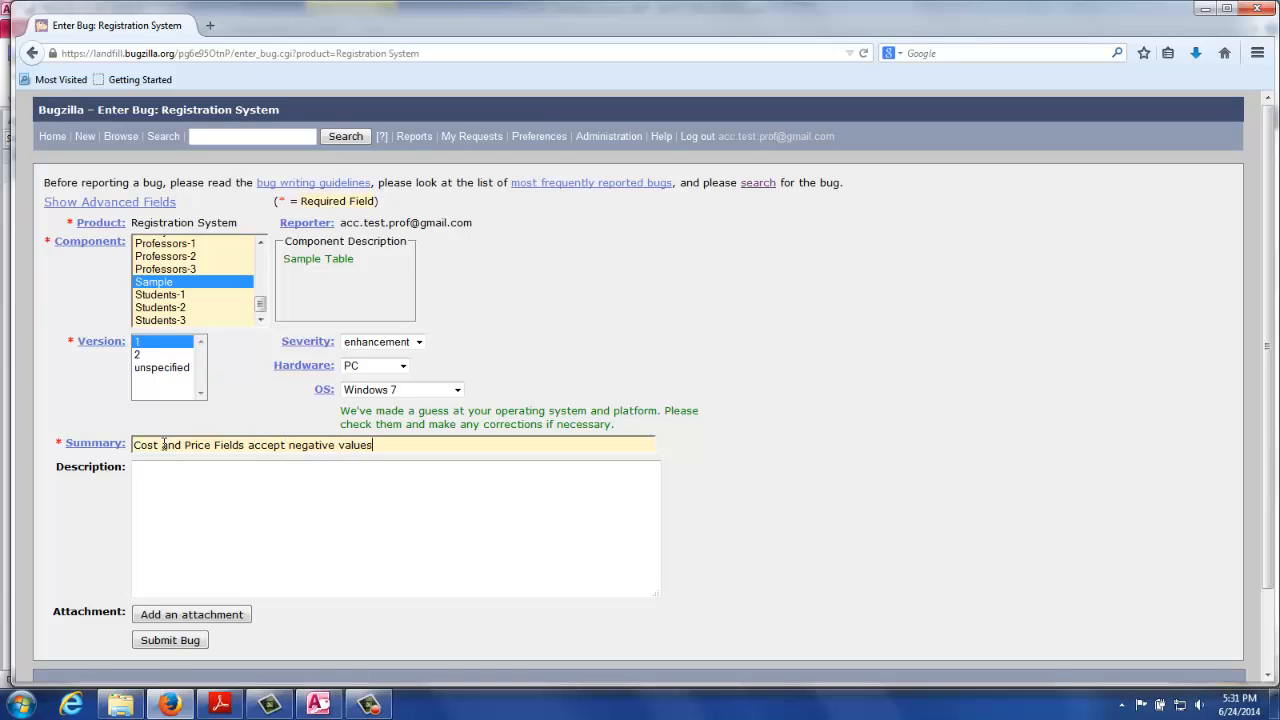
click(155, 462)
- Examine the existing bug about three decimal places in the price field and the preceding bug about the cost field's decimal places
click(156, 515)
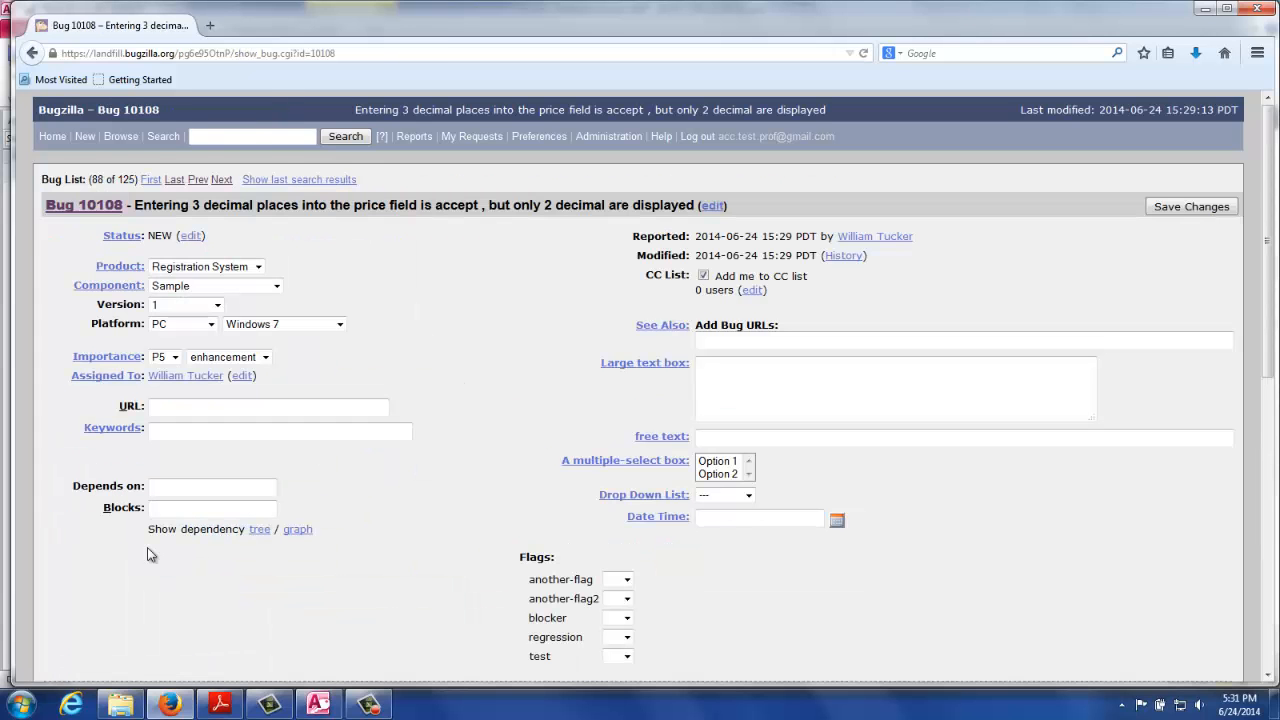
scroll(147, 555, down, 10)
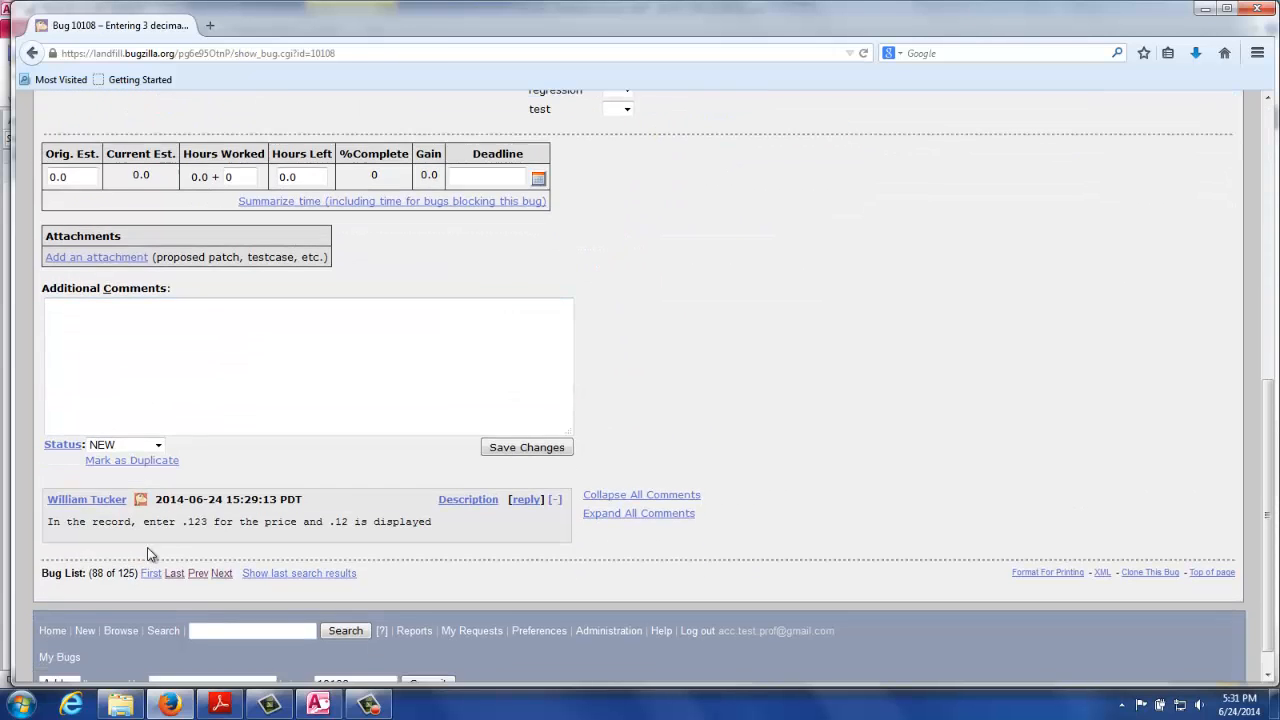
scroll(148, 393, up, 5)
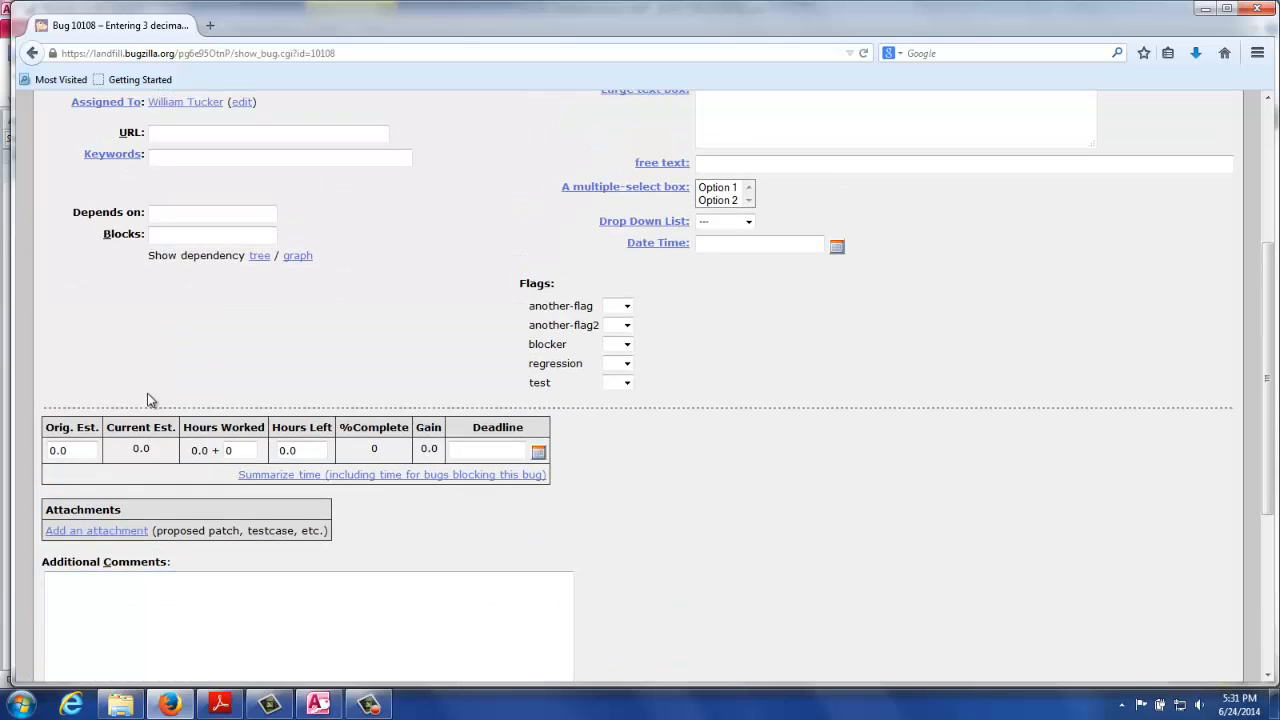
scroll(147, 400, down, 5)
scroll(168, 342, up, 11)
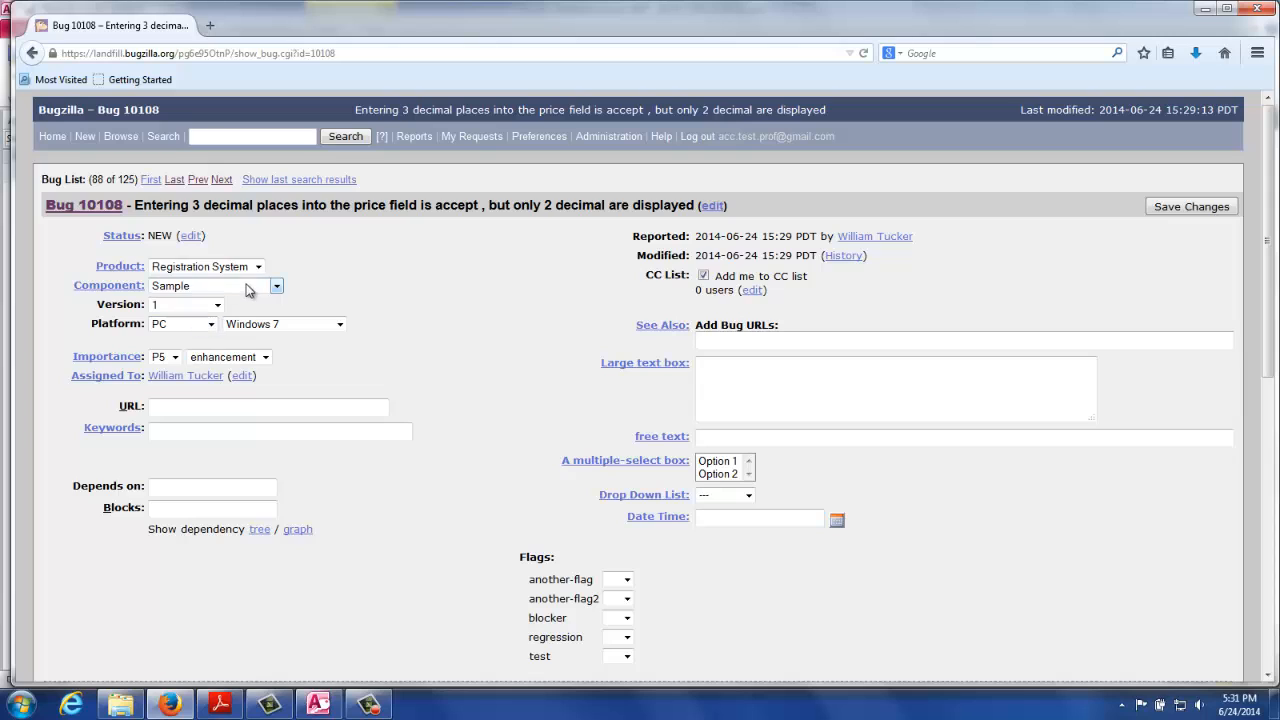
click(198, 182)
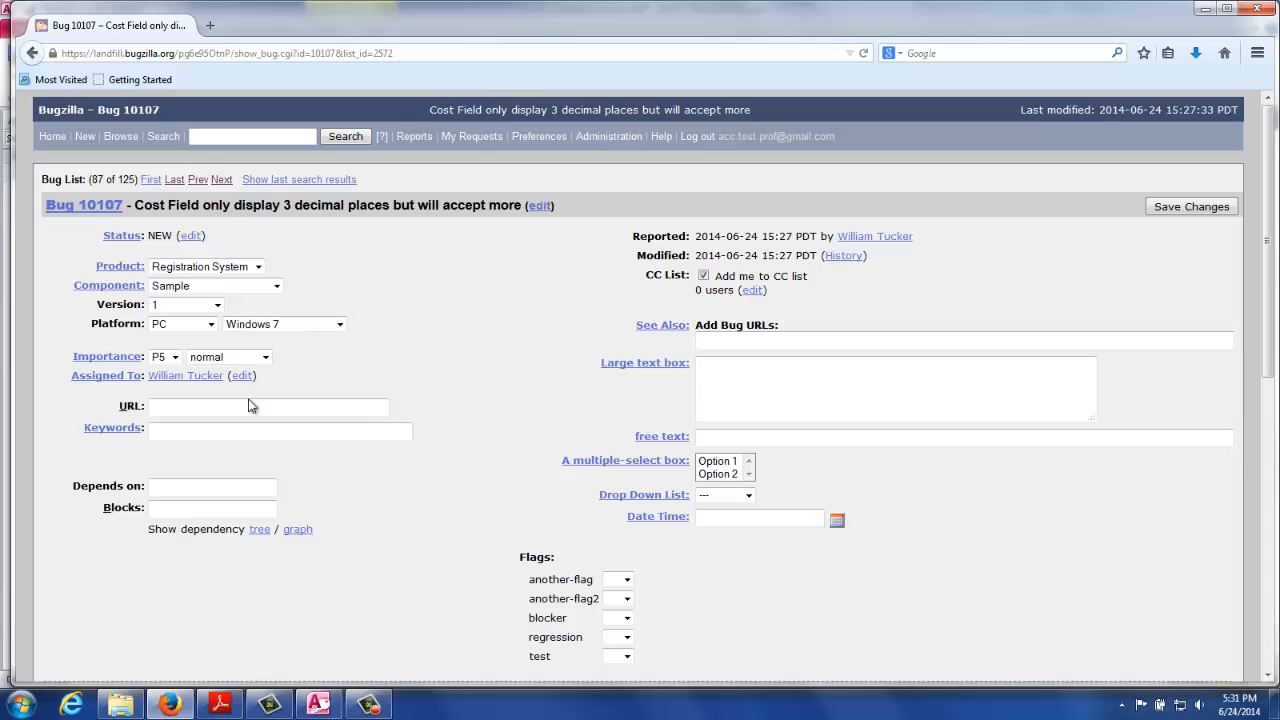
scroll(265, 403, down, 15)
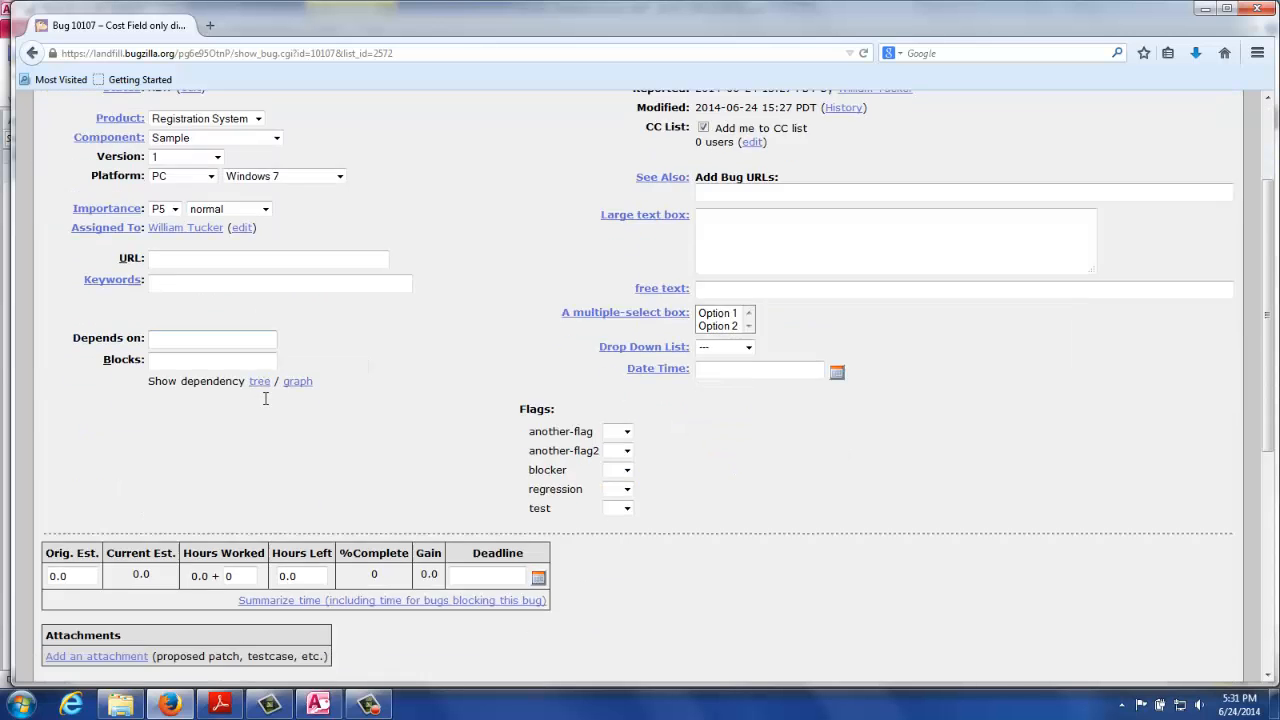
scroll(265, 400, up, 15)
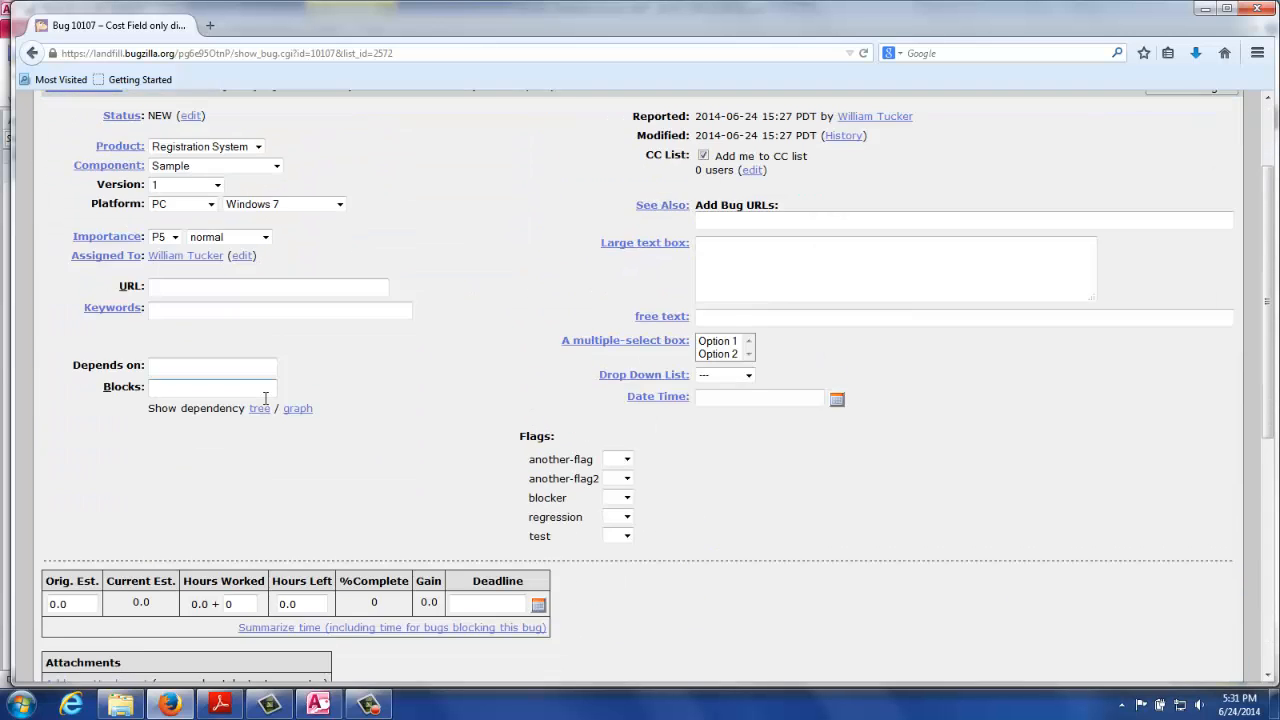